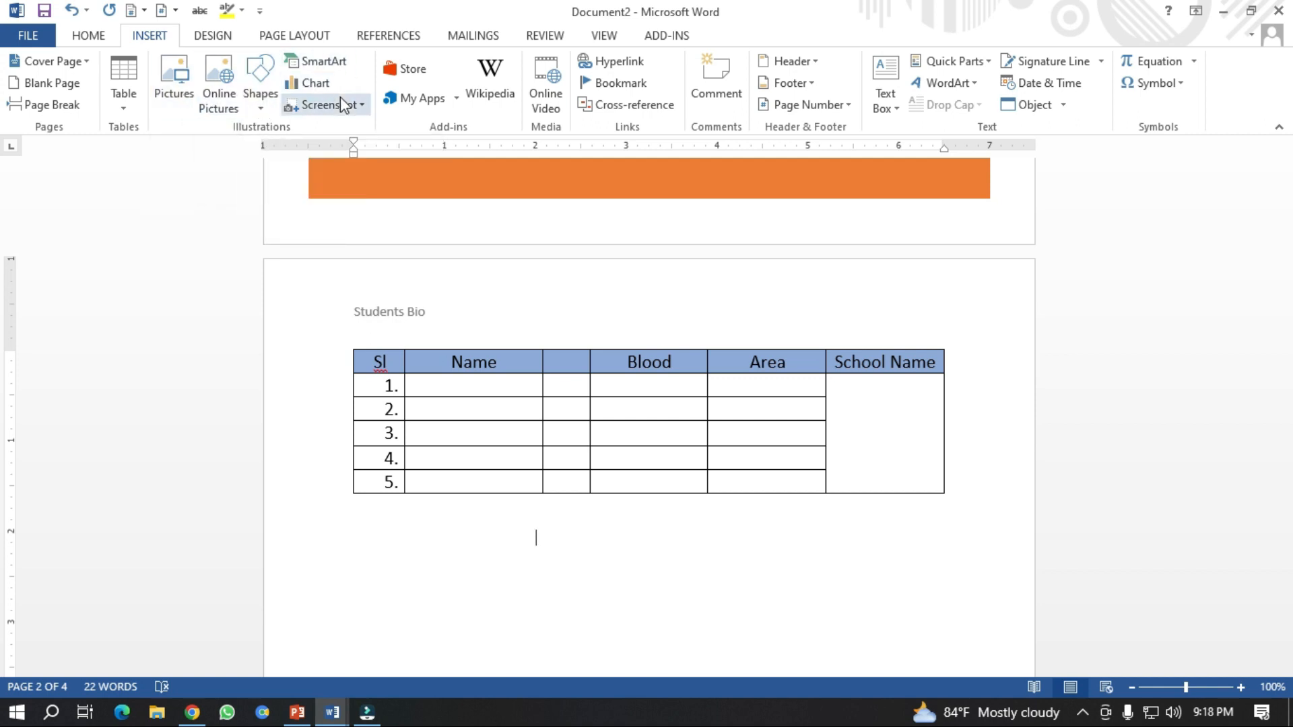
- Insert the picture Create-Amazon-Affiliate-Link from the Desktop folder into the document below the students table
left_click(176, 83)
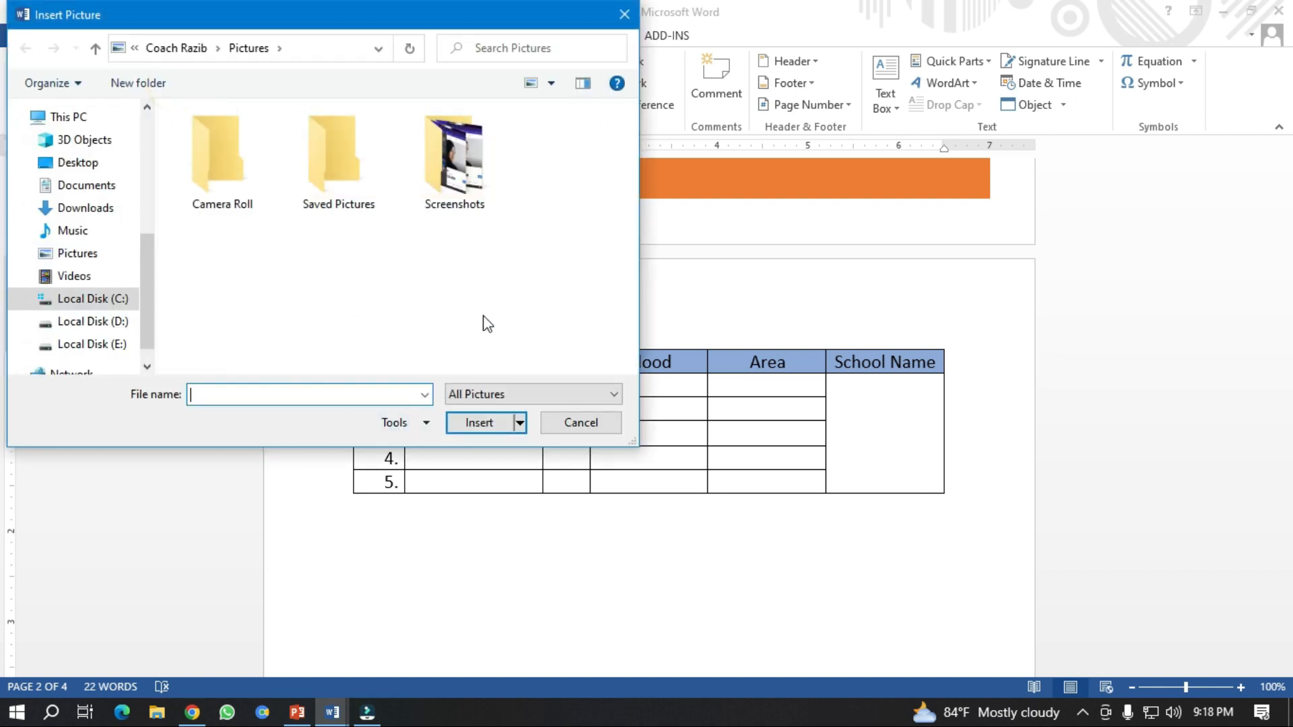
left_click(95, 170)
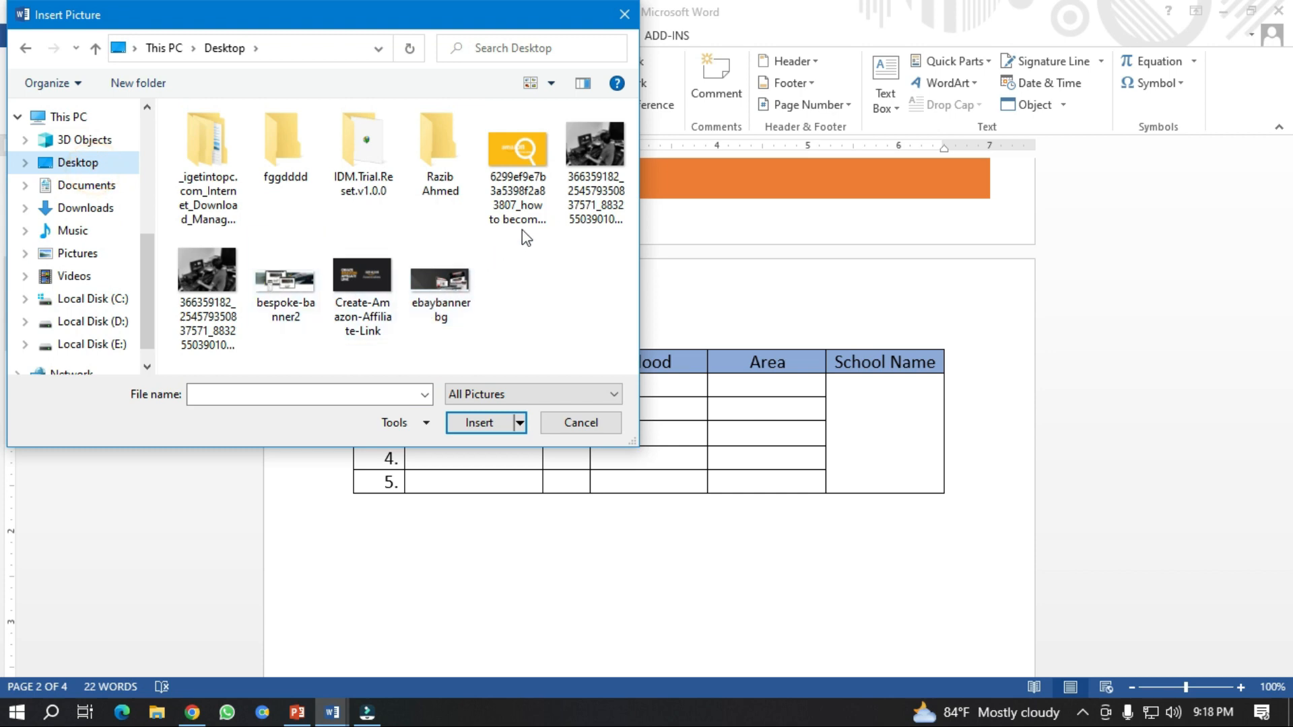
left_click(373, 288)
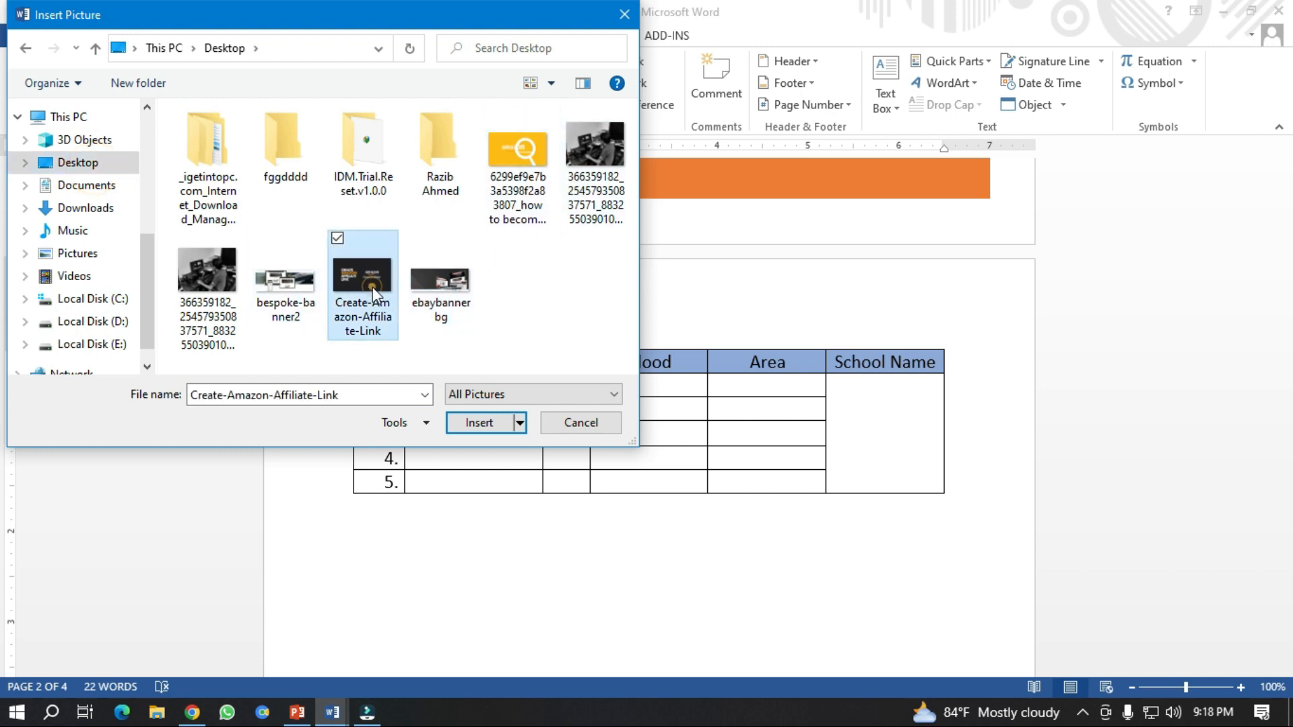
left_click(486, 421)
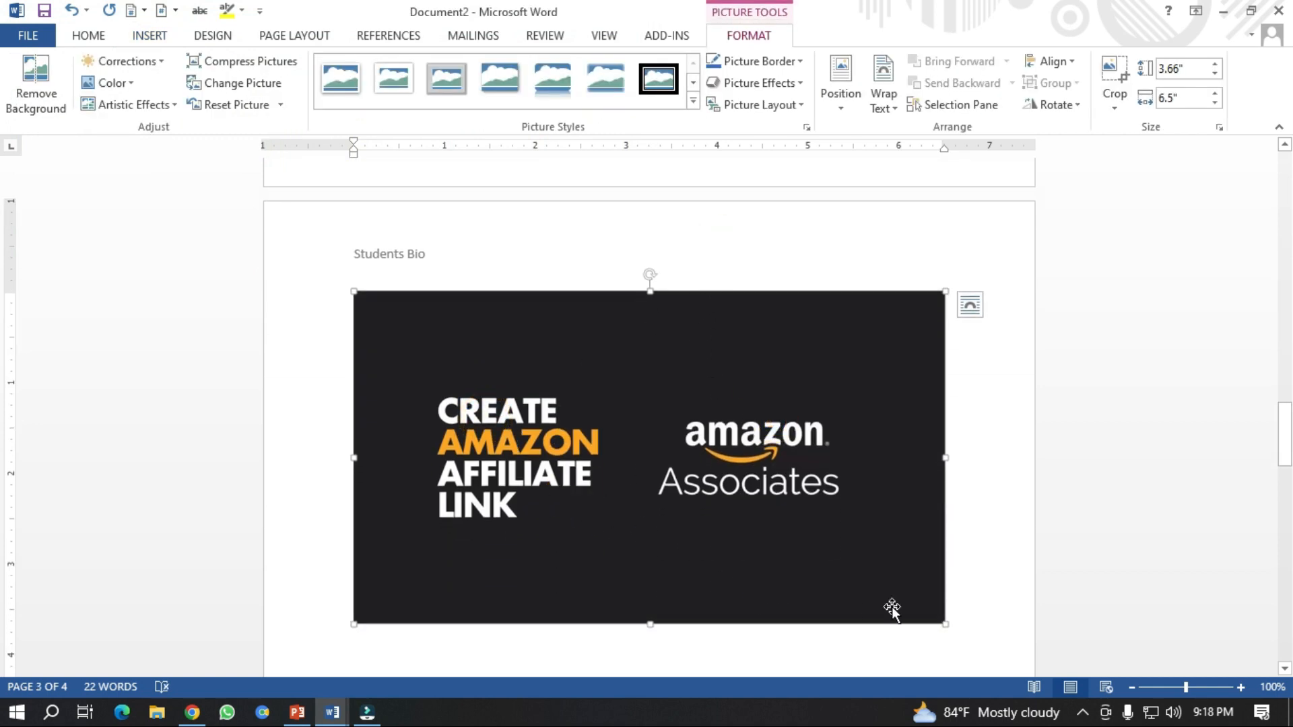
- Resize the picture to about 3.5" high by 6.22" wide and apply the tilted perspective picture style with white border and shadow
left_click_drag(945, 624, 754, 448)
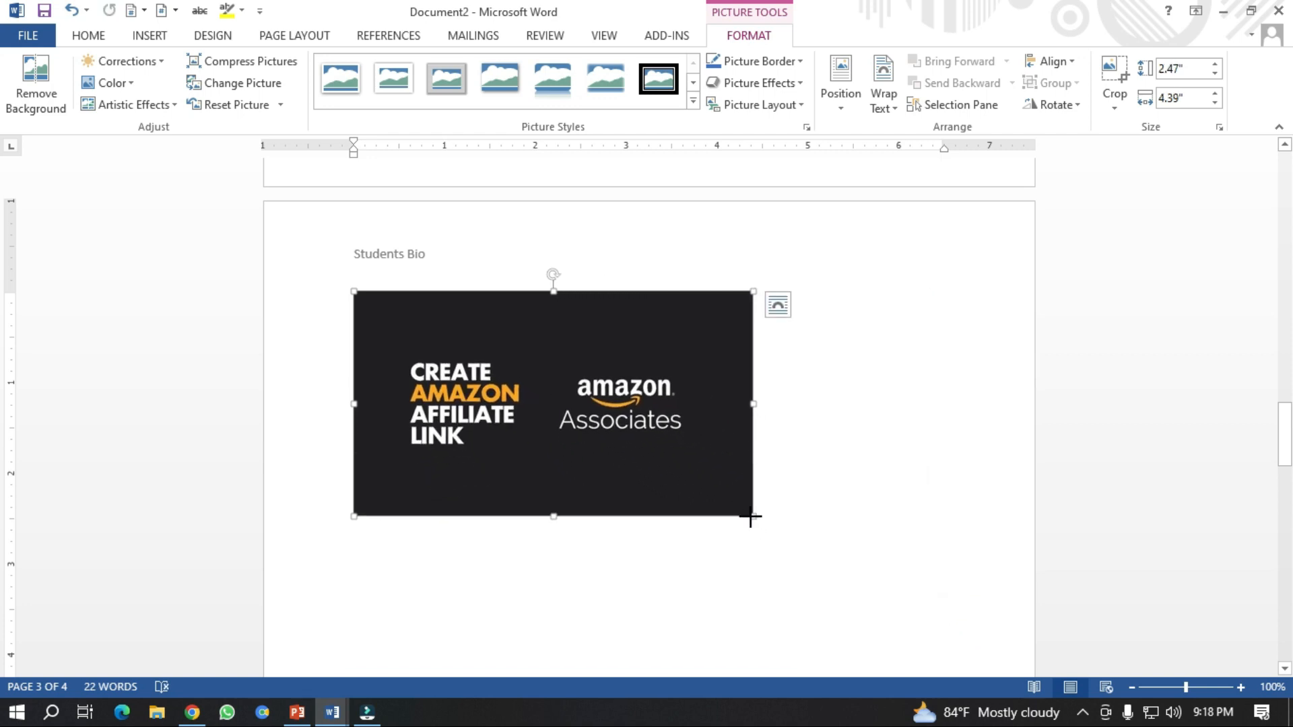
left_click_drag(752, 518, 916, 610)
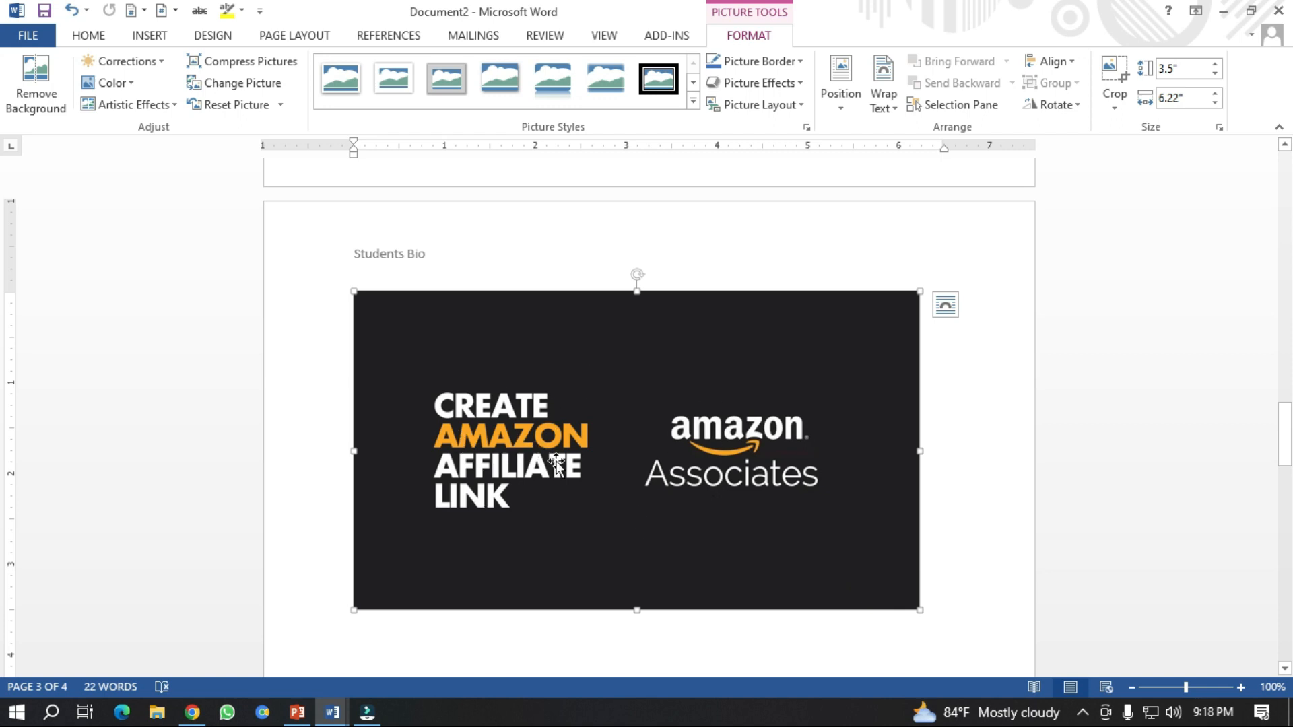
left_click(693, 101)
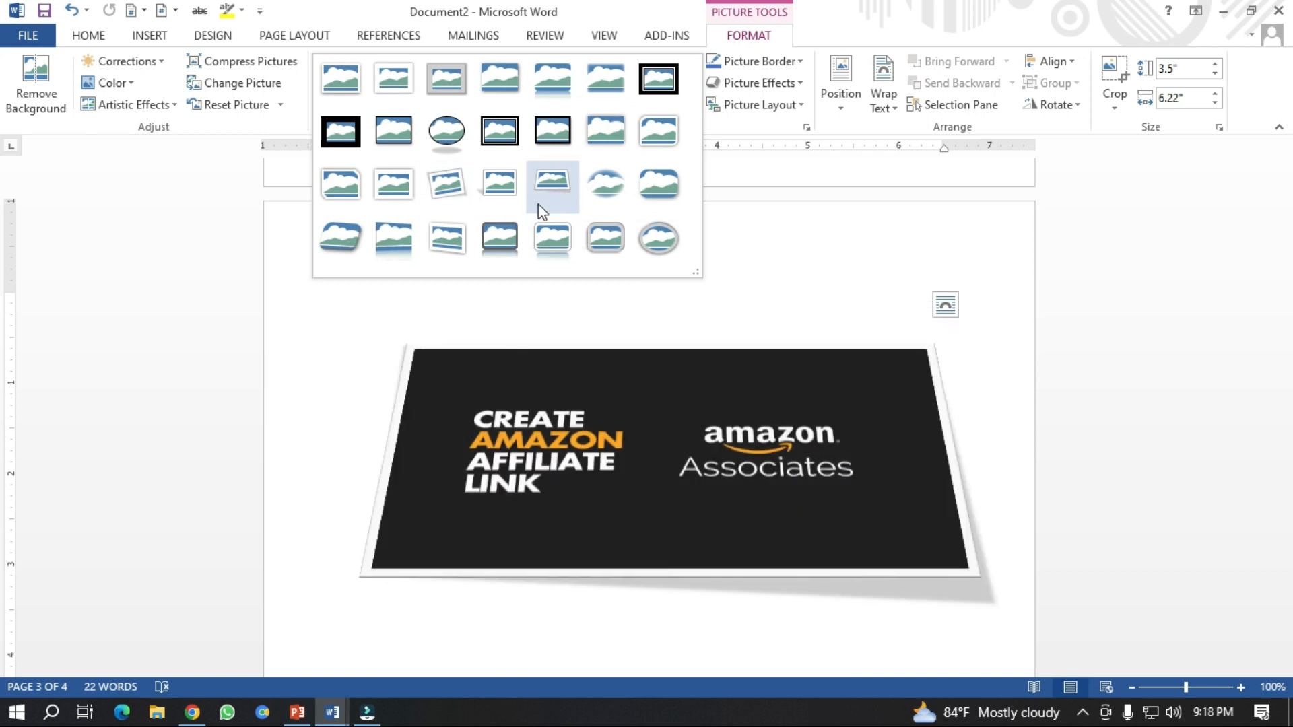
left_click(558, 188)
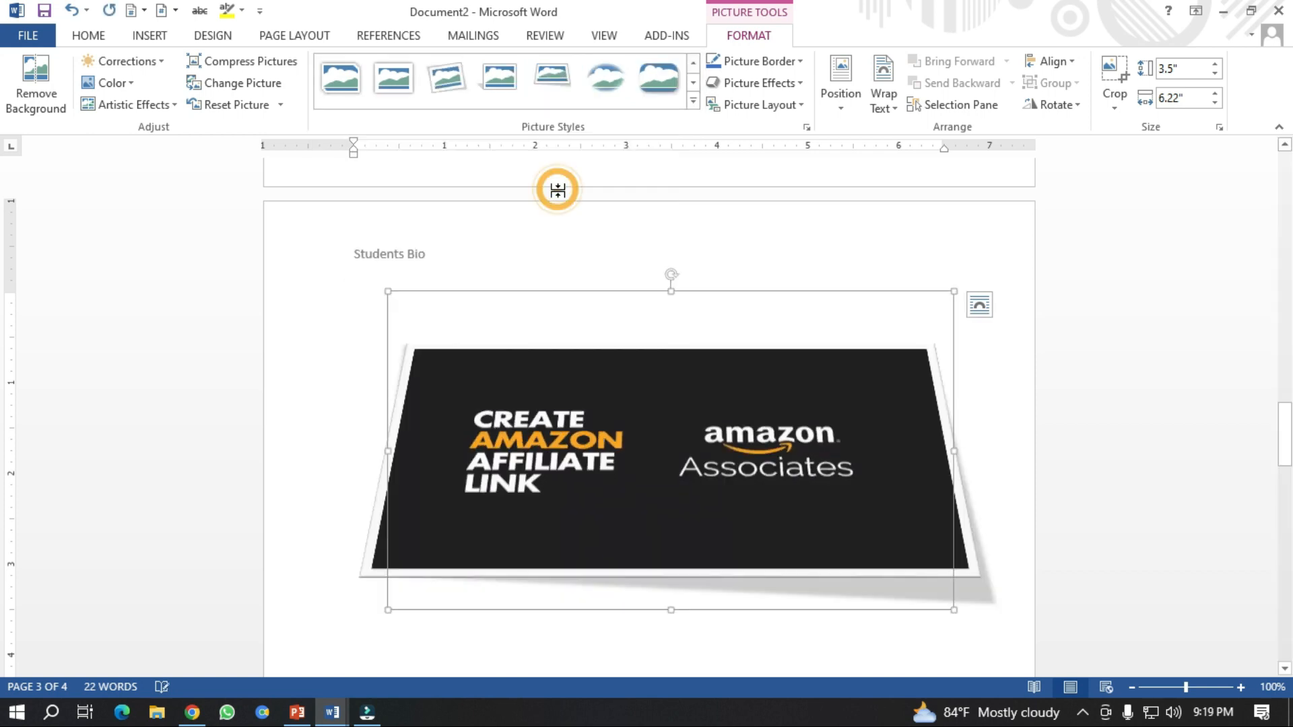
left_click(876, 250)
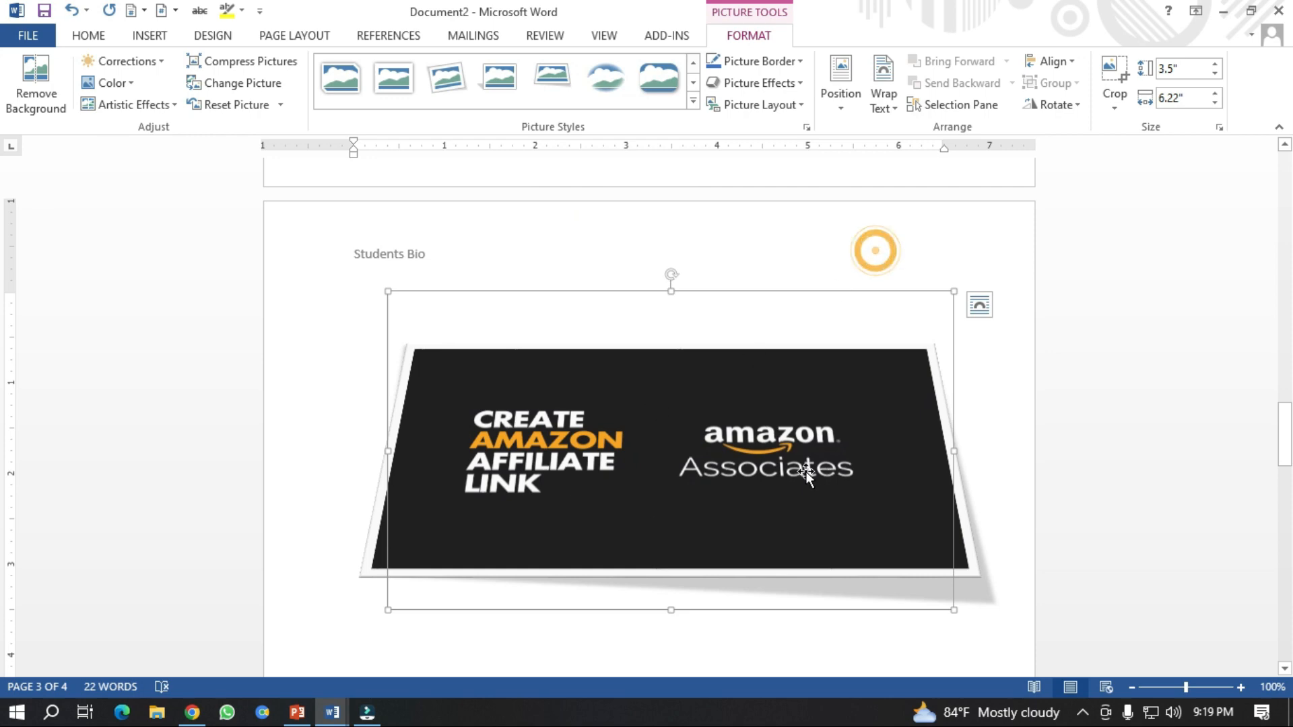
- Draw a Frame basic shape about 1.74" high by 2.64" wide in the empty area below the picture
left_click(802, 636)
left_click(149, 35)
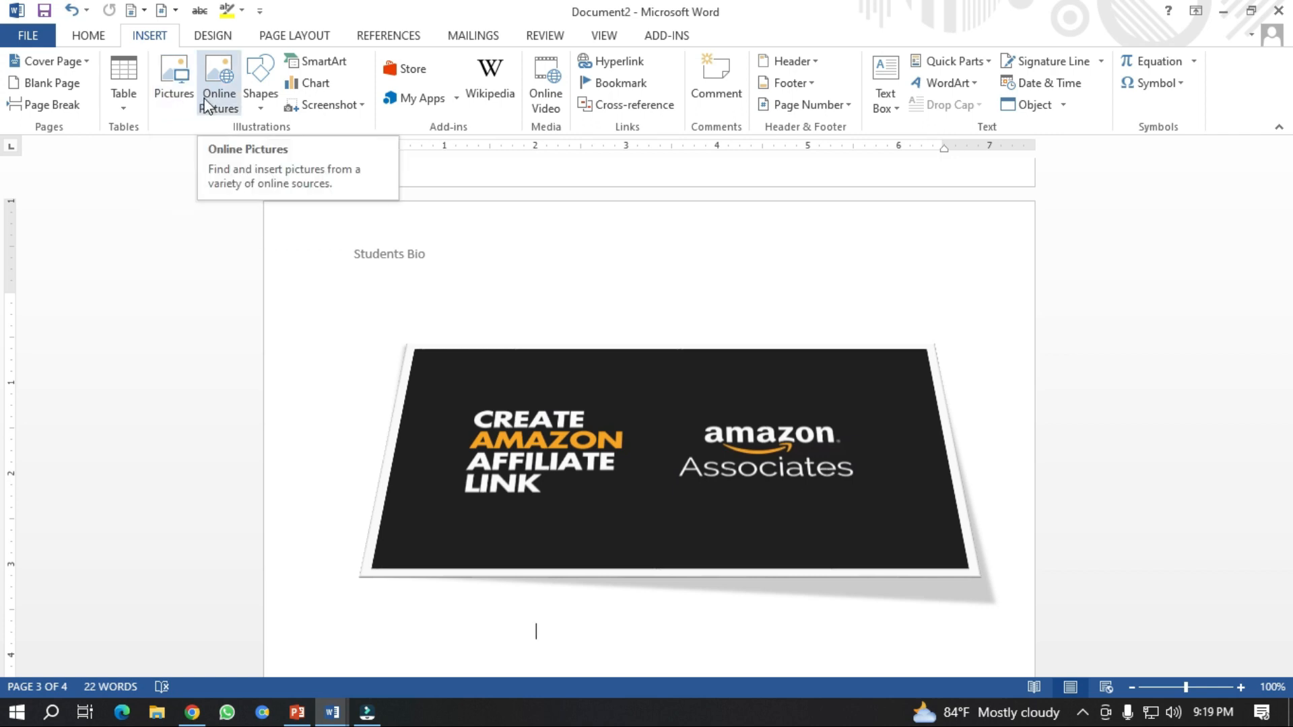
scroll(559, 404, "down", 1)
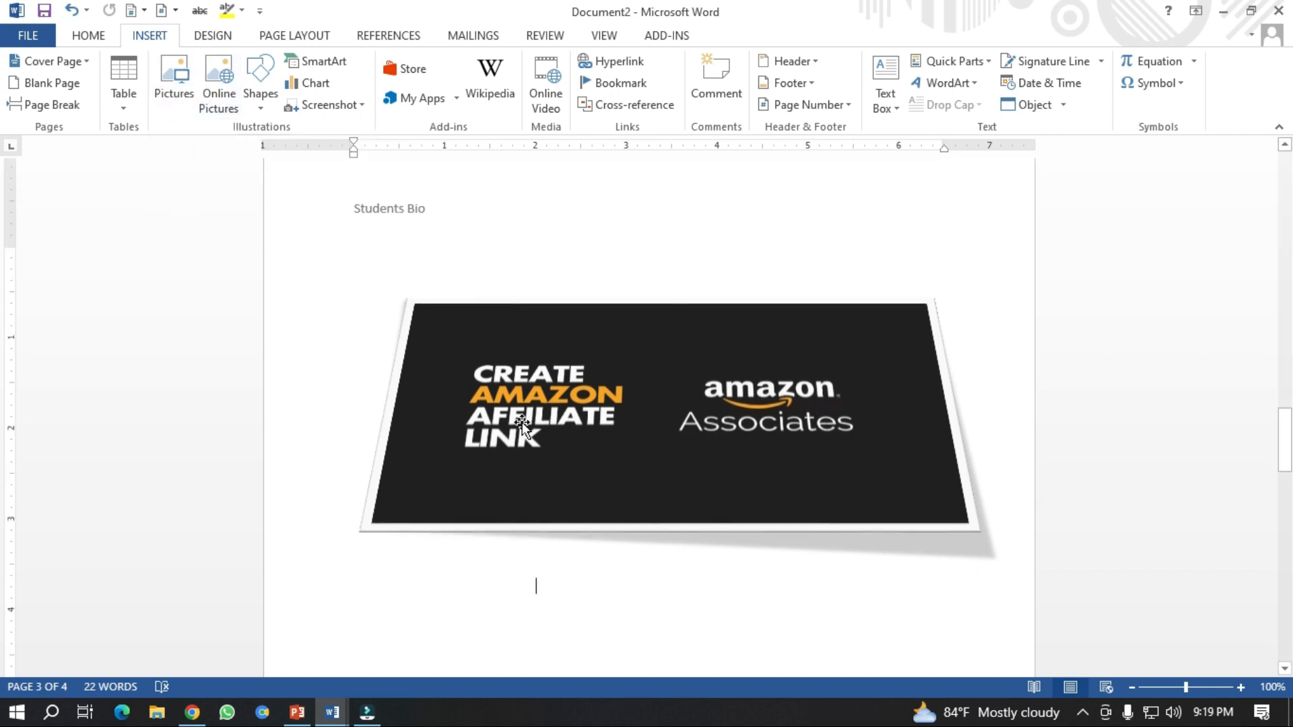
left_click(260, 80)
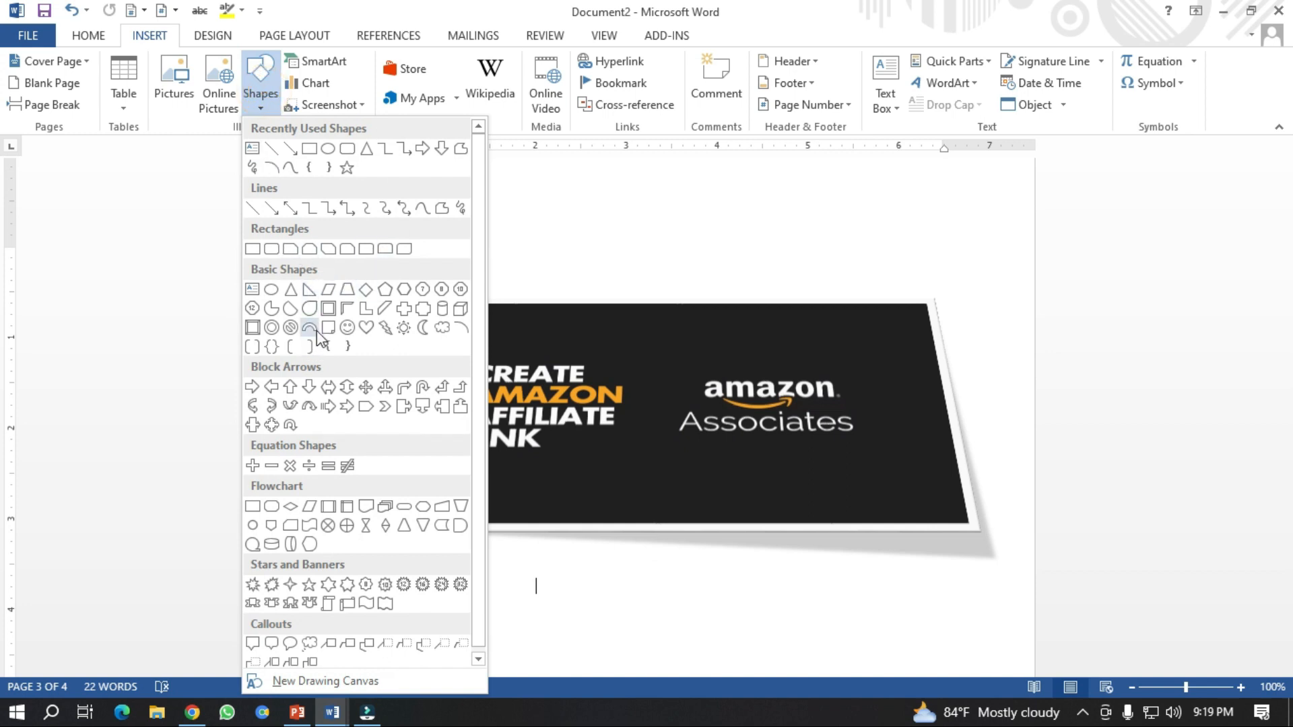
left_click(328, 309)
scroll(487, 548, "down", 3)
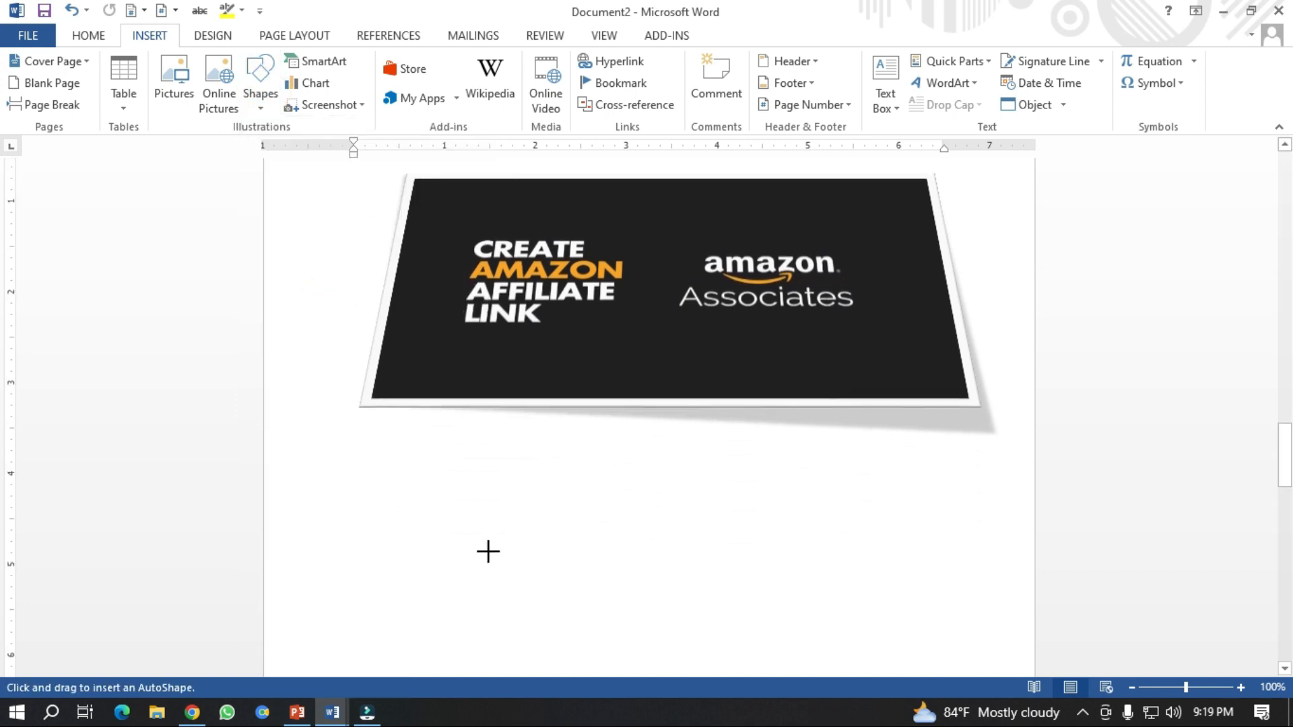
left_click_drag(493, 457, 733, 615)
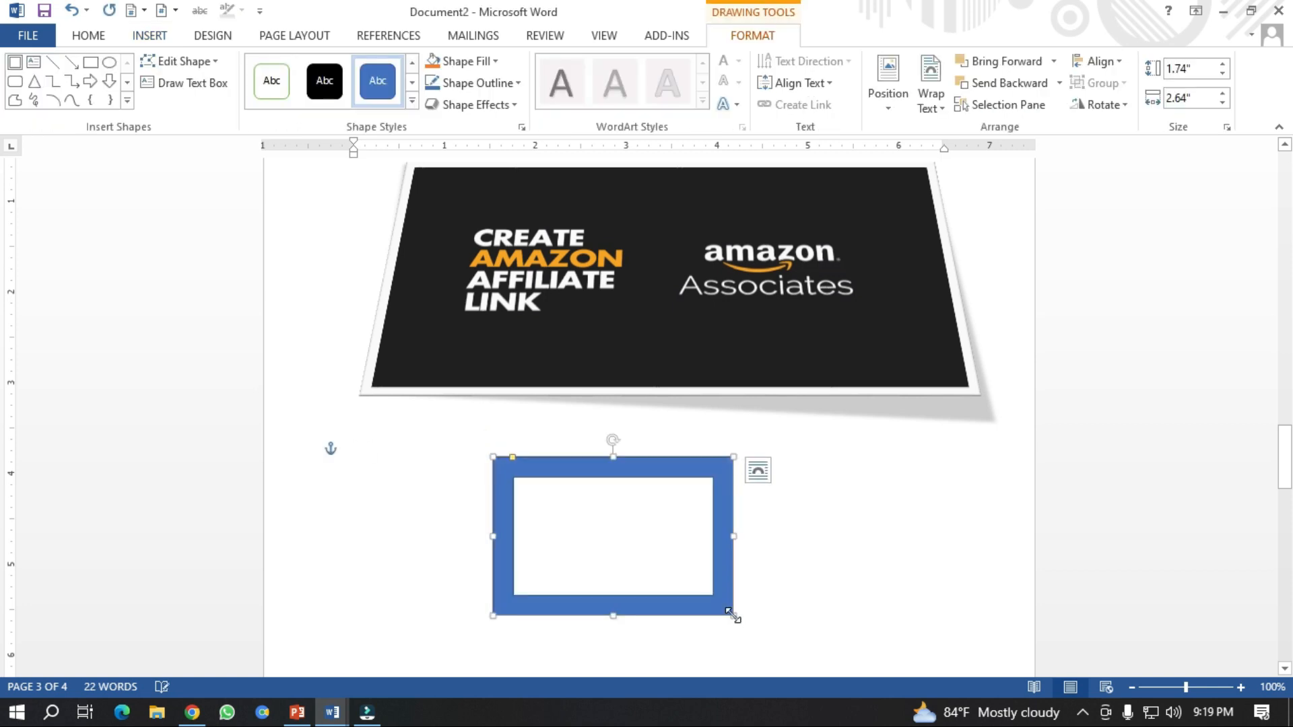
- Fill the frame shape with a lighter blue theme colour and open its outline options
left_click(491, 59)
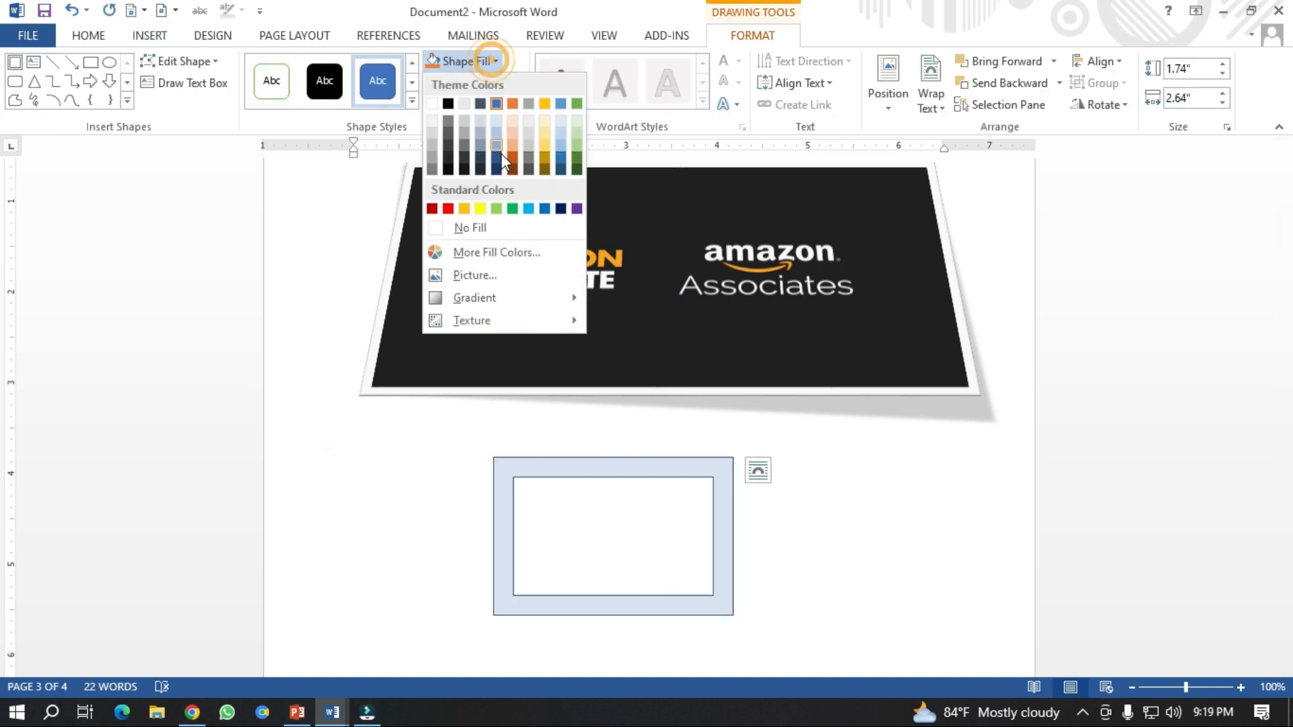
left_click(496, 145)
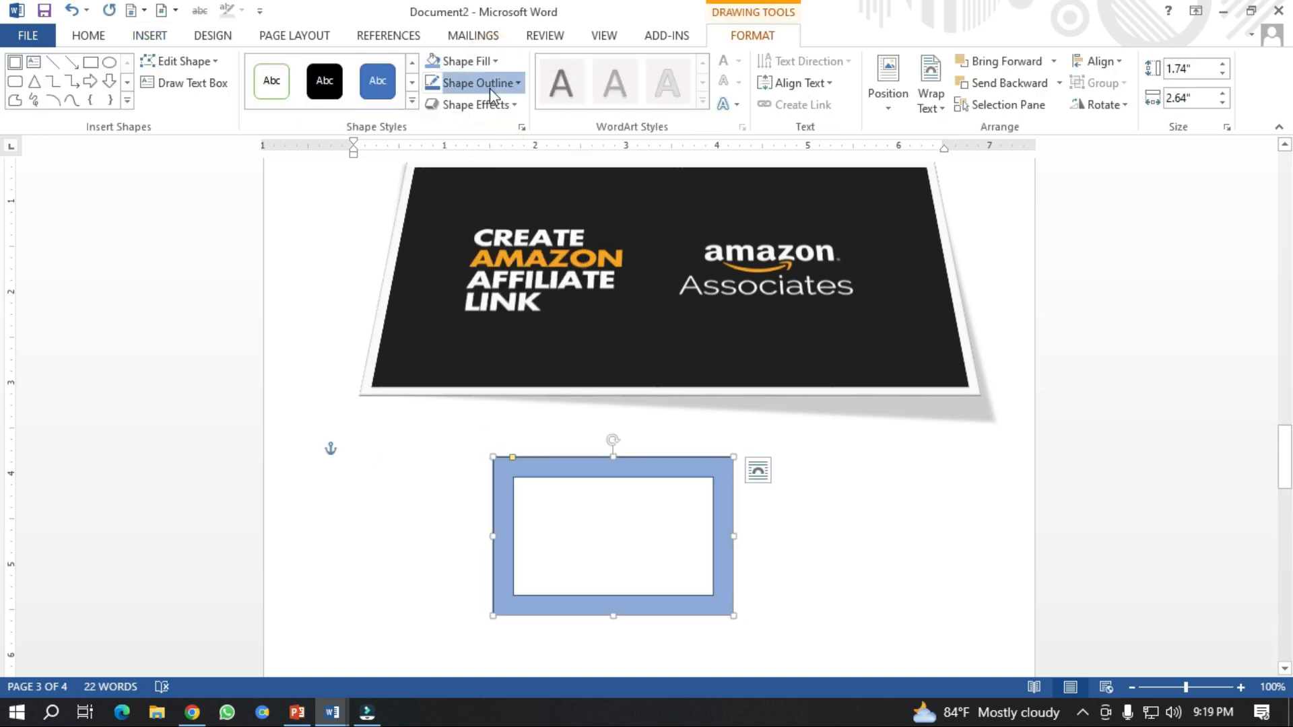
left_click(488, 87)
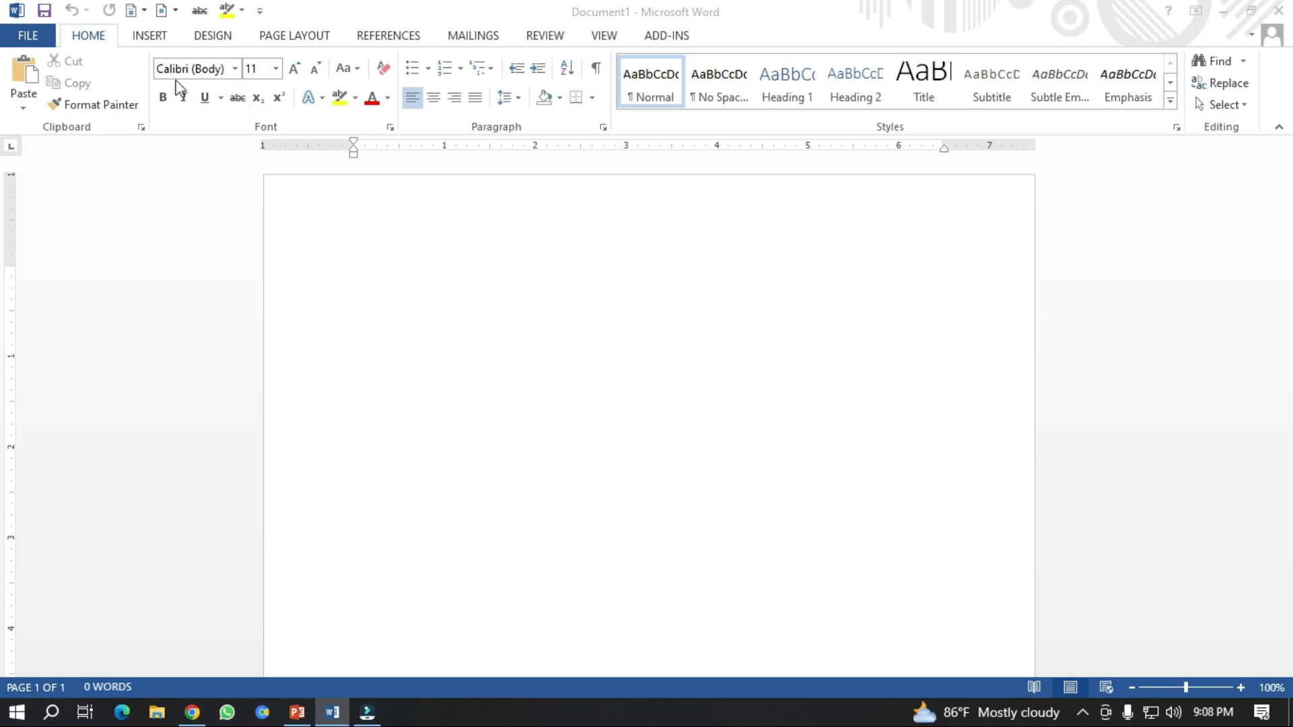
left_click(152, 37)
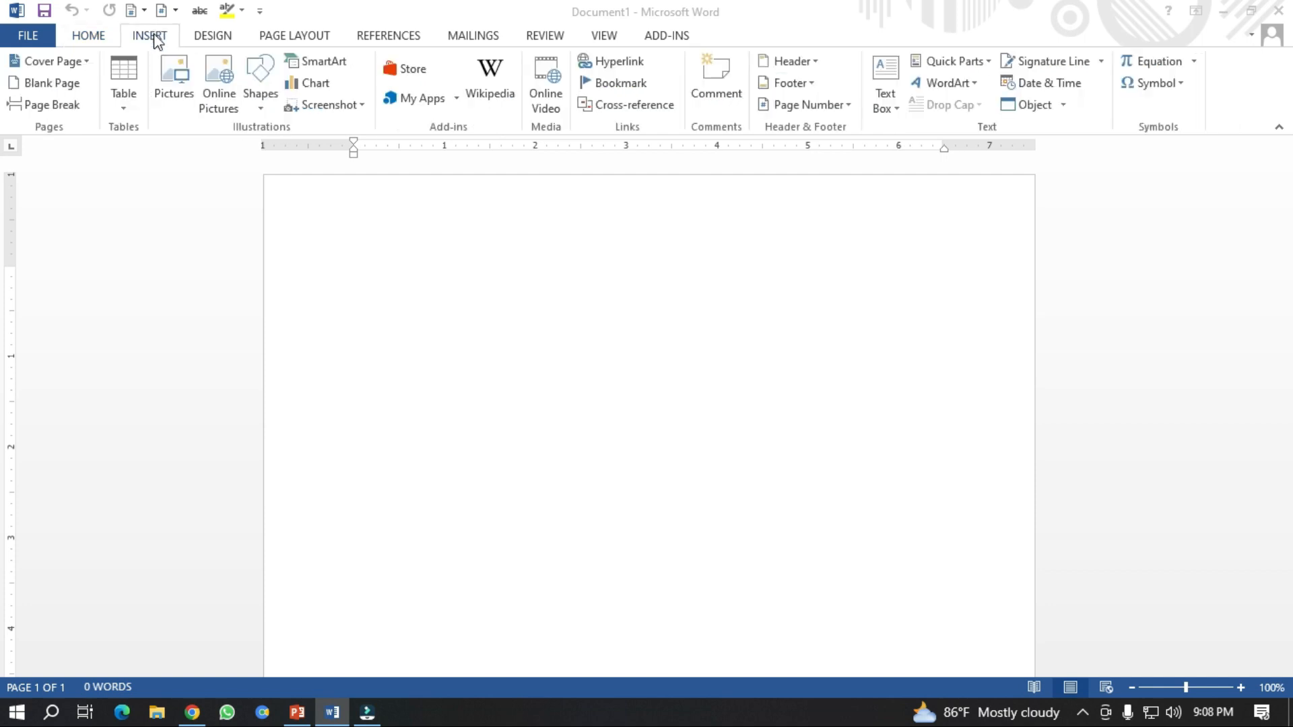
left_click(290, 36)
left_click(403, 39)
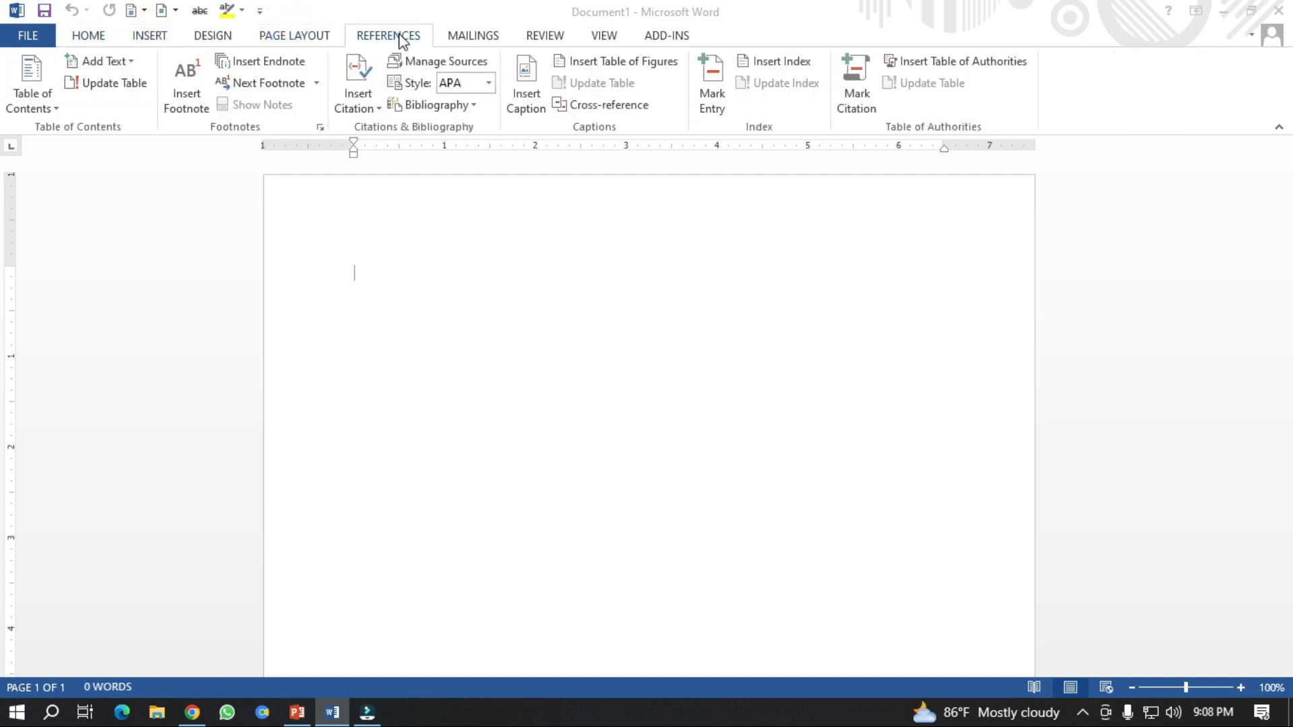
left_click(155, 40)
left_click(155, 42)
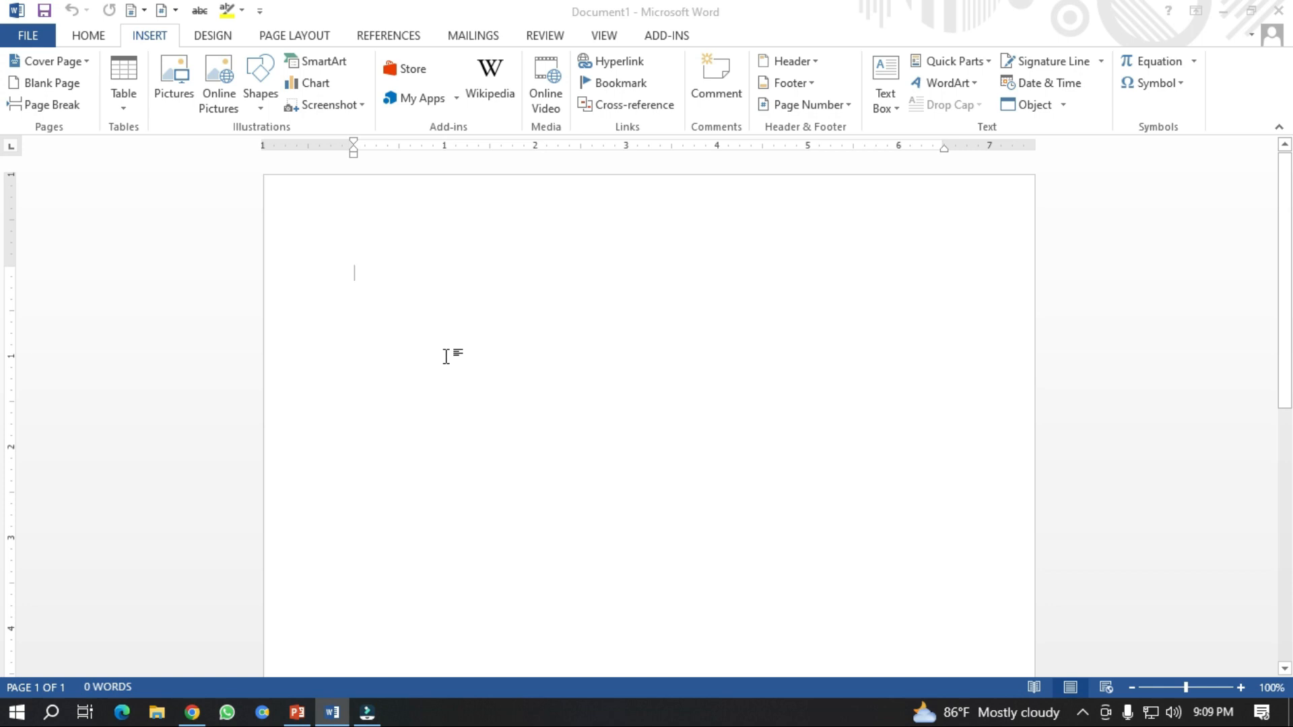
- Write the sentence "A quick brown fox jumps Over the lazy Dog" at the start of the blank document
type("A")
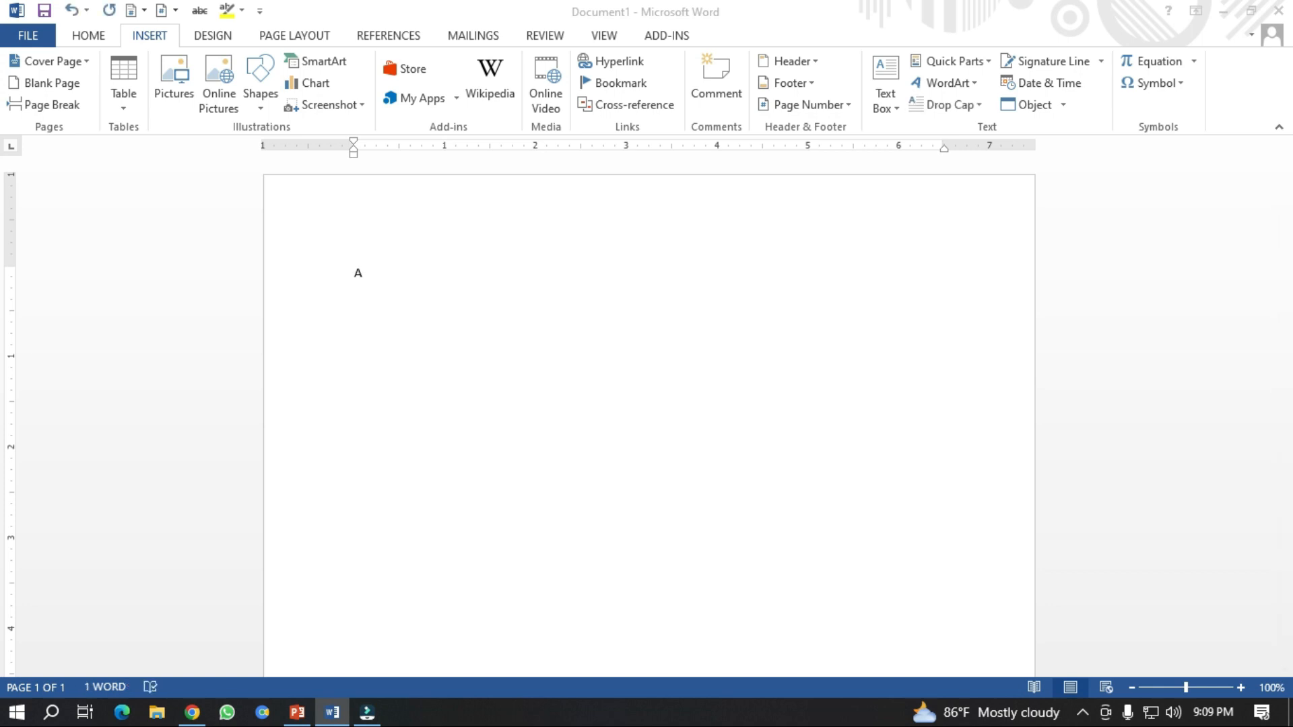
type(" qui")
type("ck brow")
key("BackSpace")
type("wn fox jumps ")
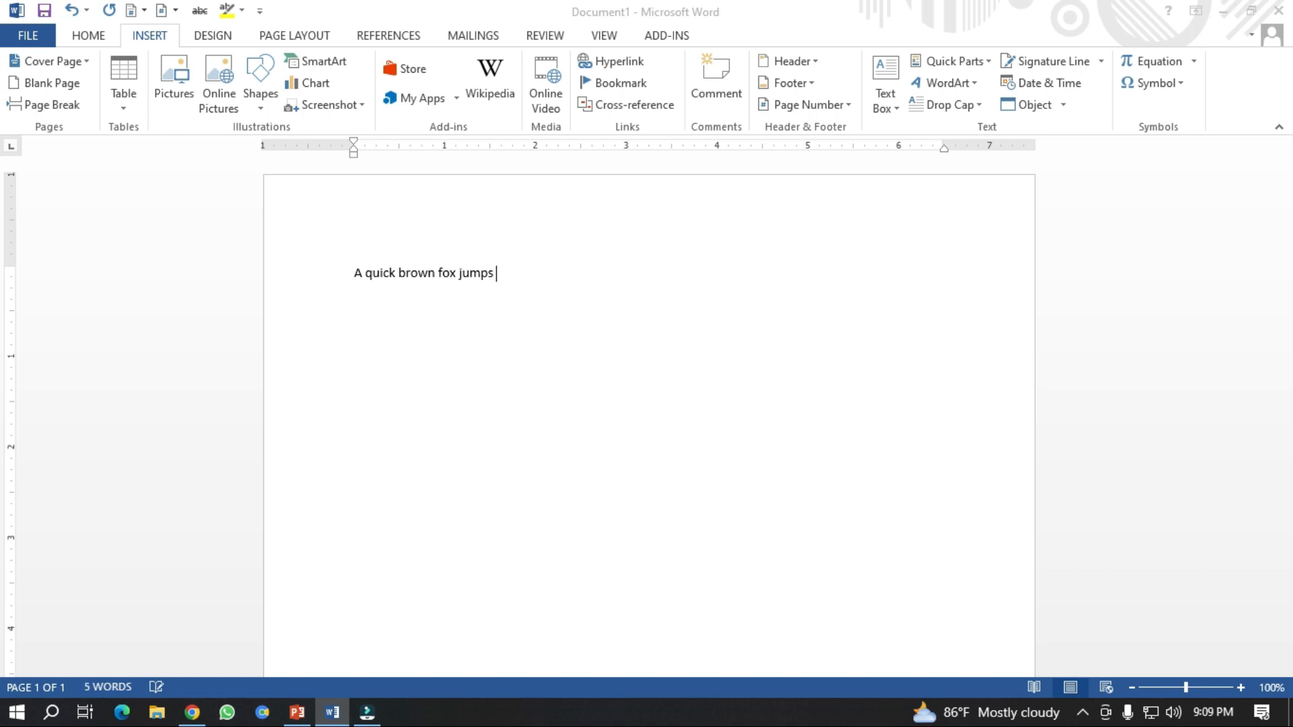
type("Over the lazy Dog")
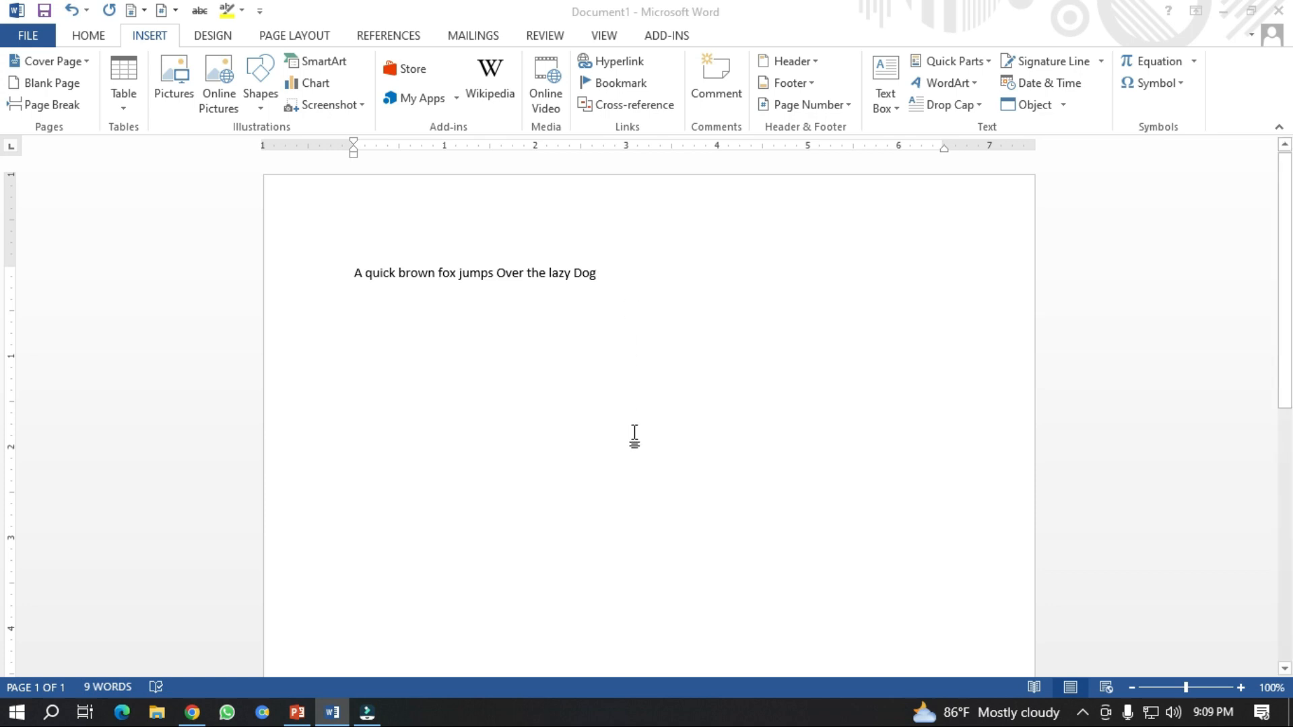
scroll(634, 448, "down", 3)
scroll(635, 448, "up", 3)
left_click_drag(837, 9, 673, 2)
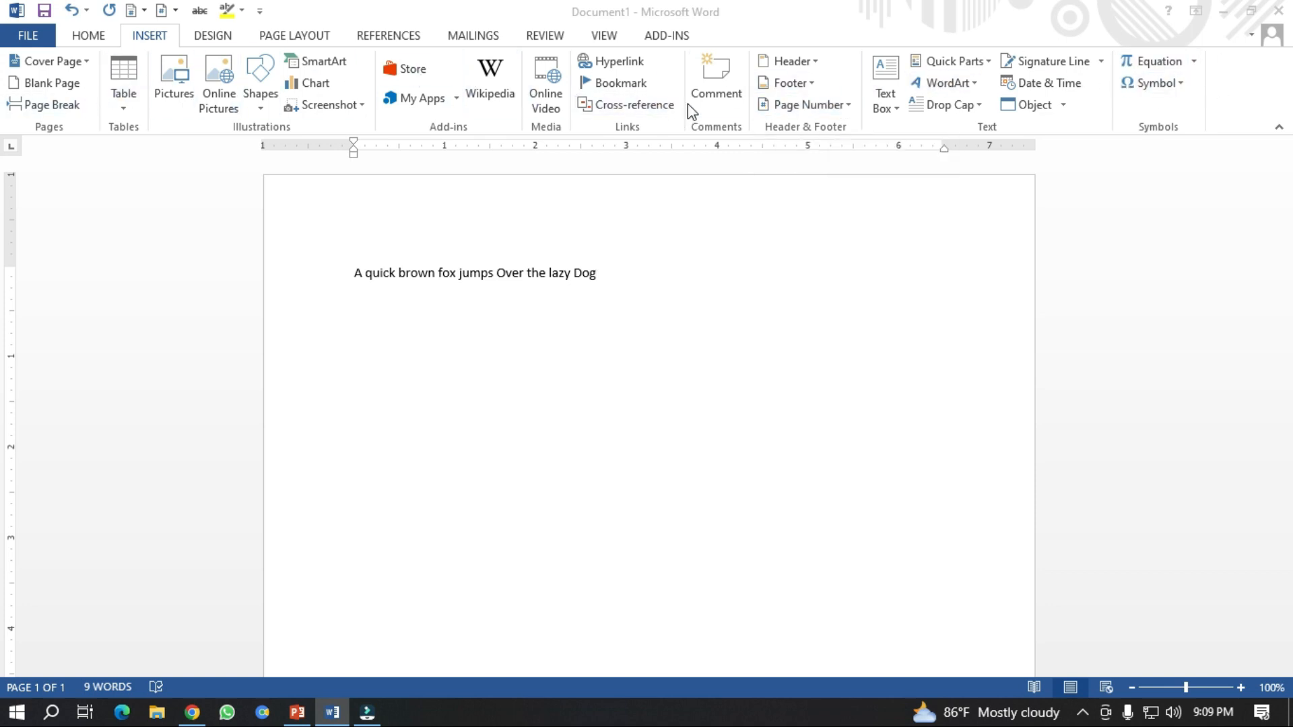
left_click(93, 39)
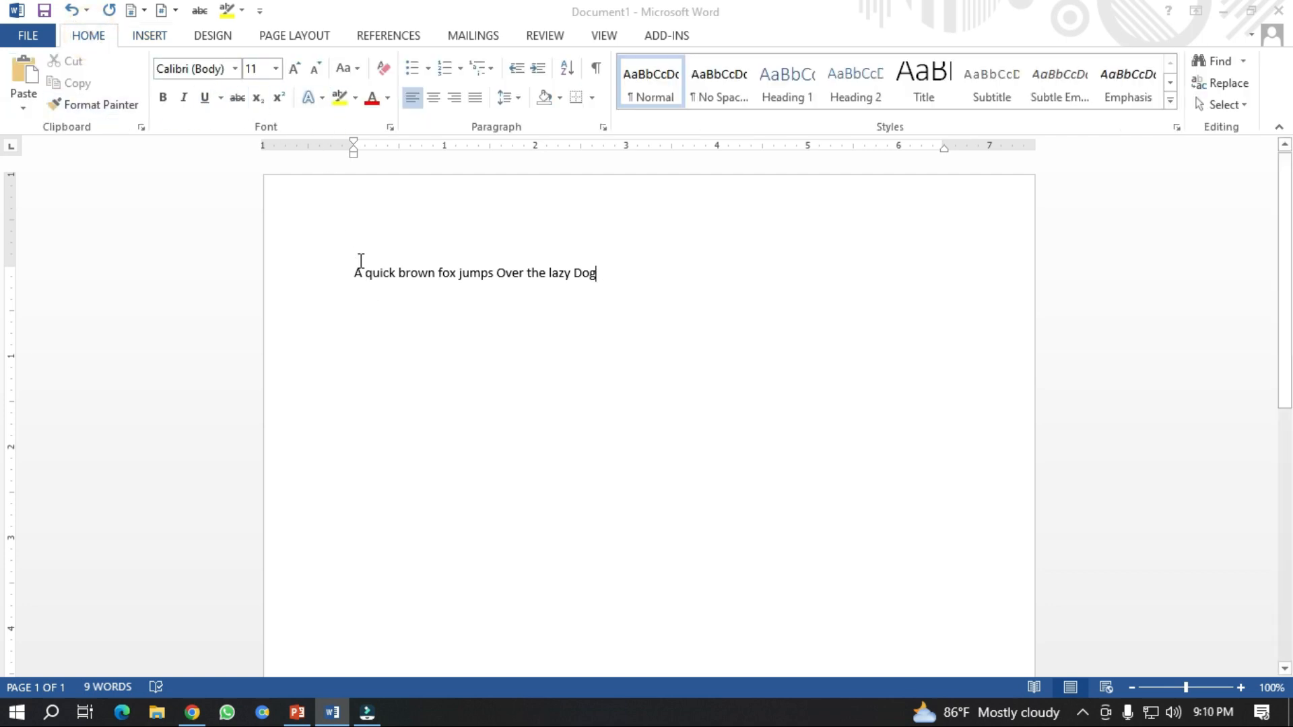
double_click(358, 276)
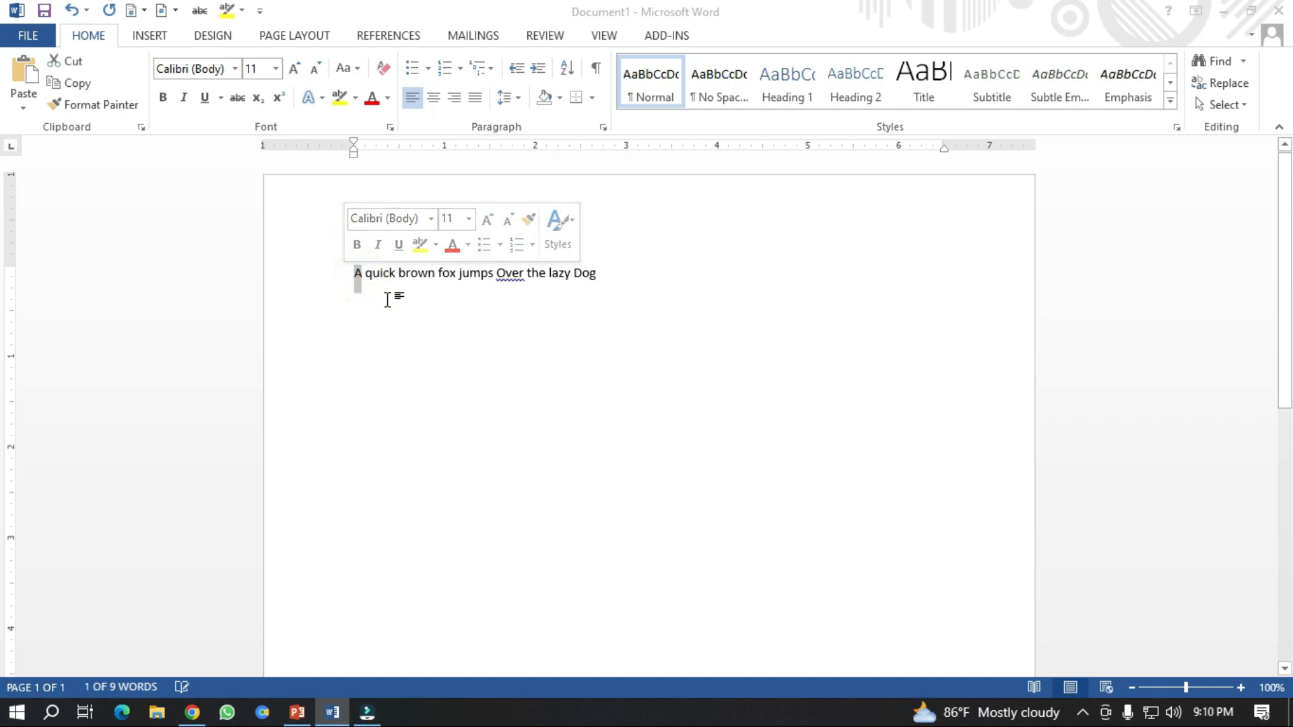
left_click(385, 296)
left_click_drag(355, 273, 735, 258)
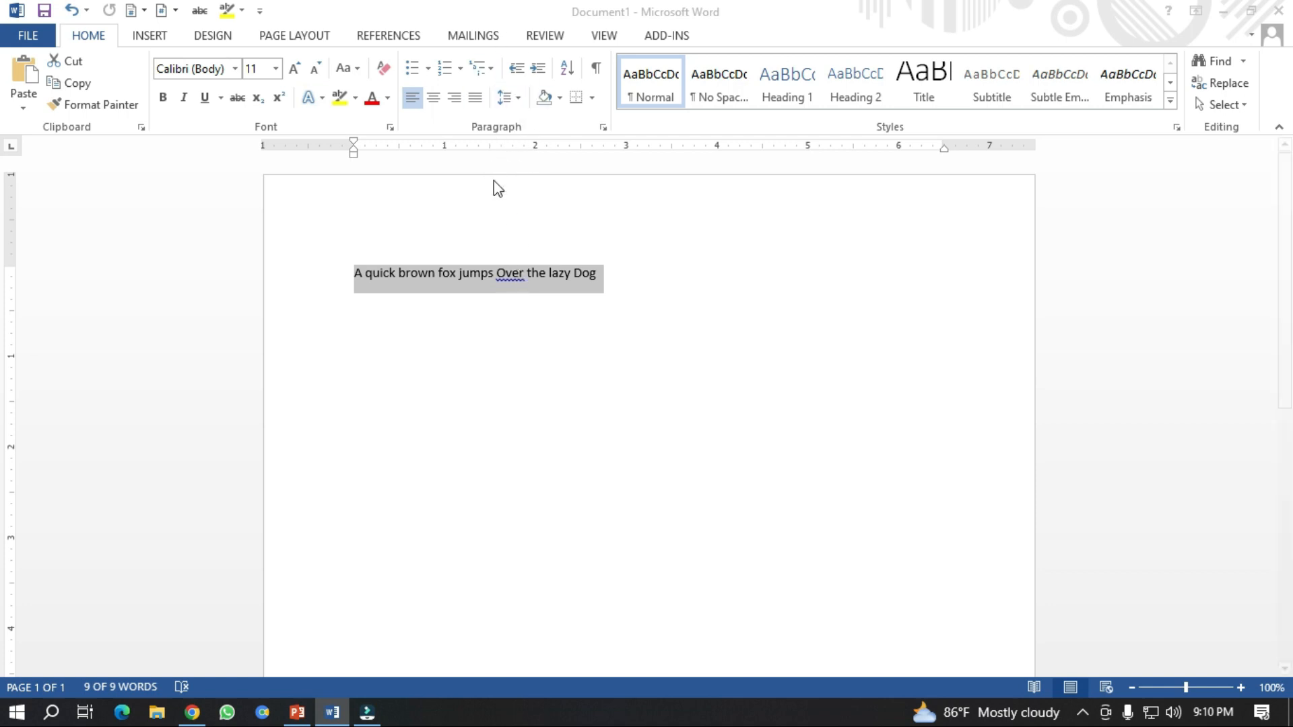
left_click(629, 275)
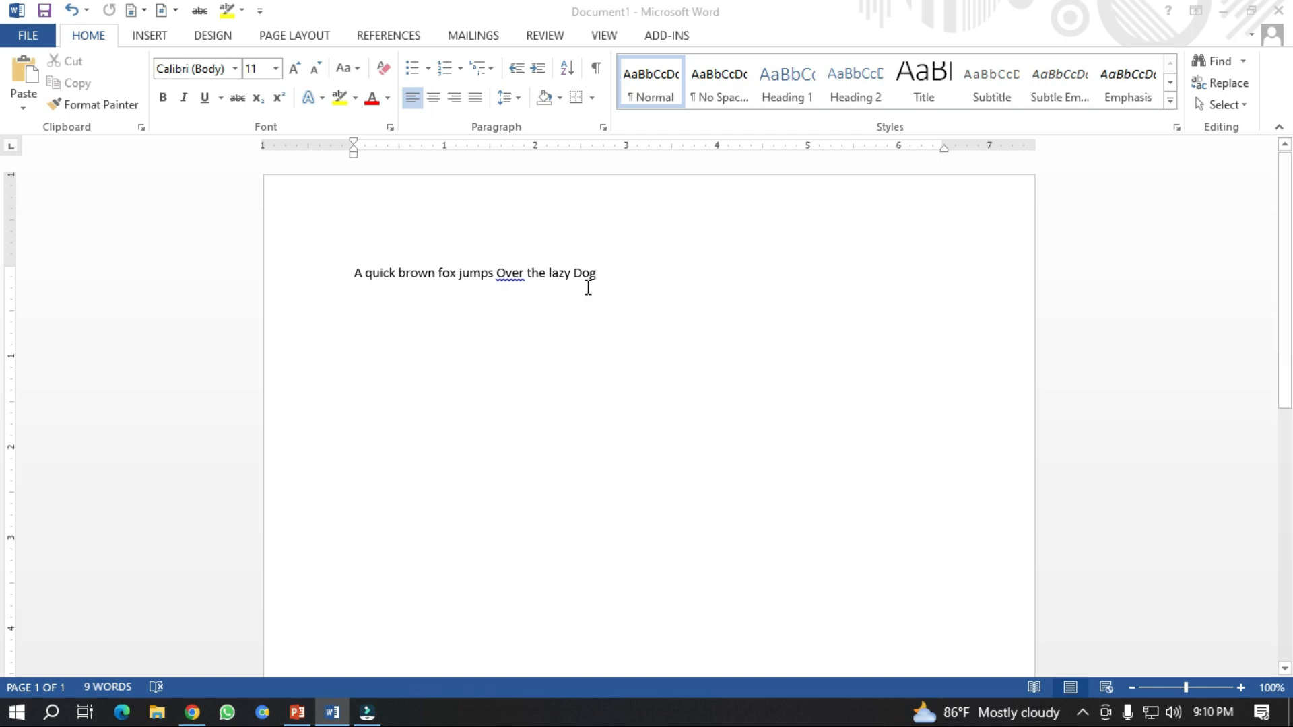
left_click(165, 38)
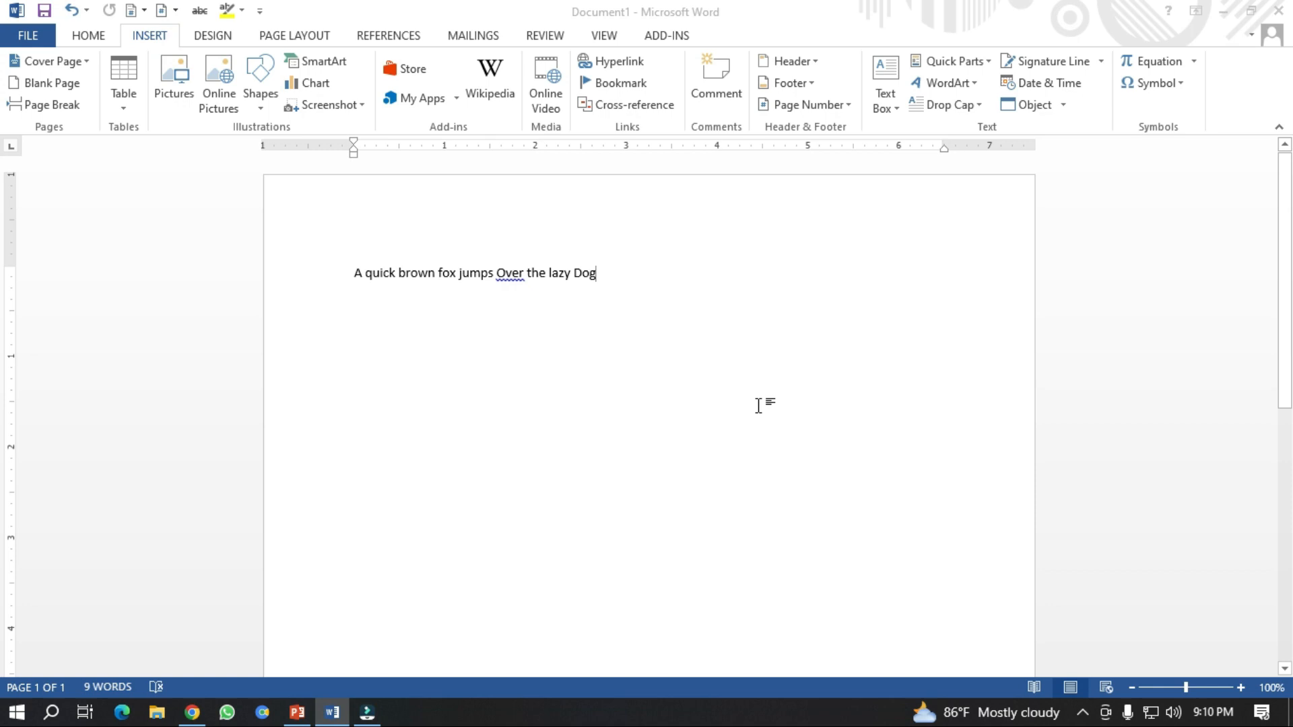
scroll(757, 425, "down", 5)
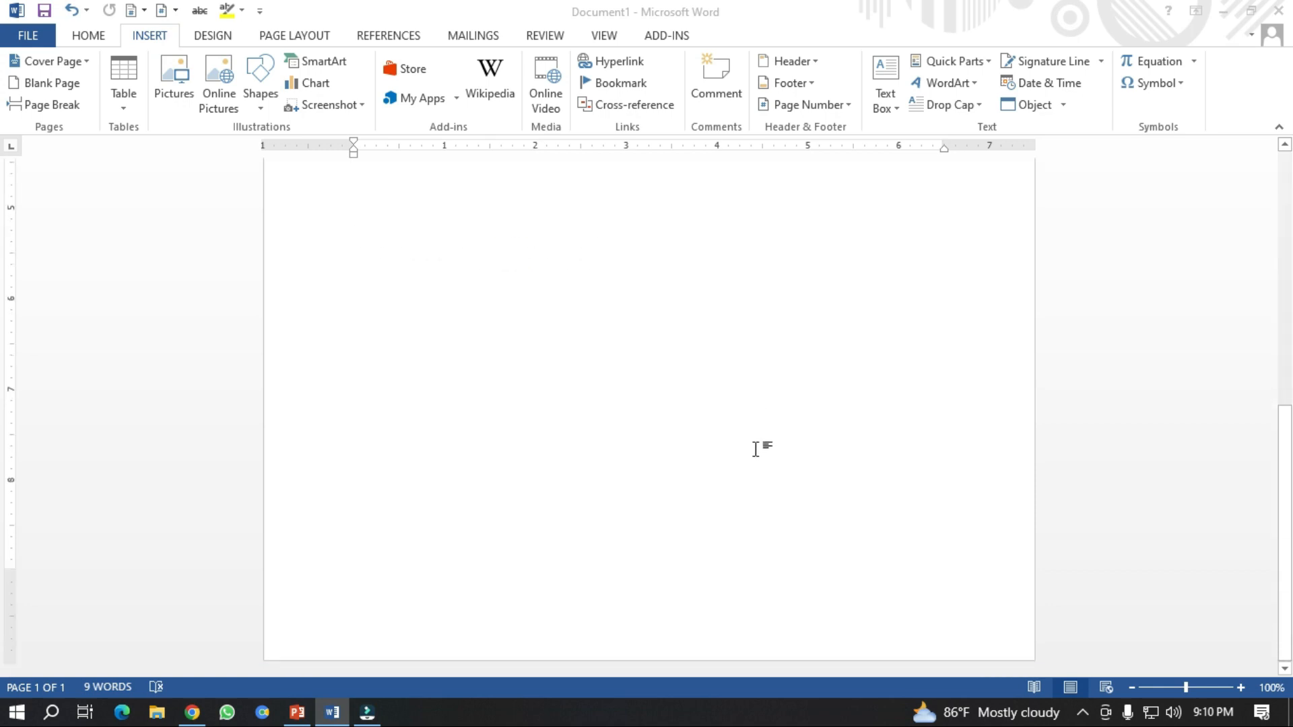
scroll(756, 449, "up", 5)
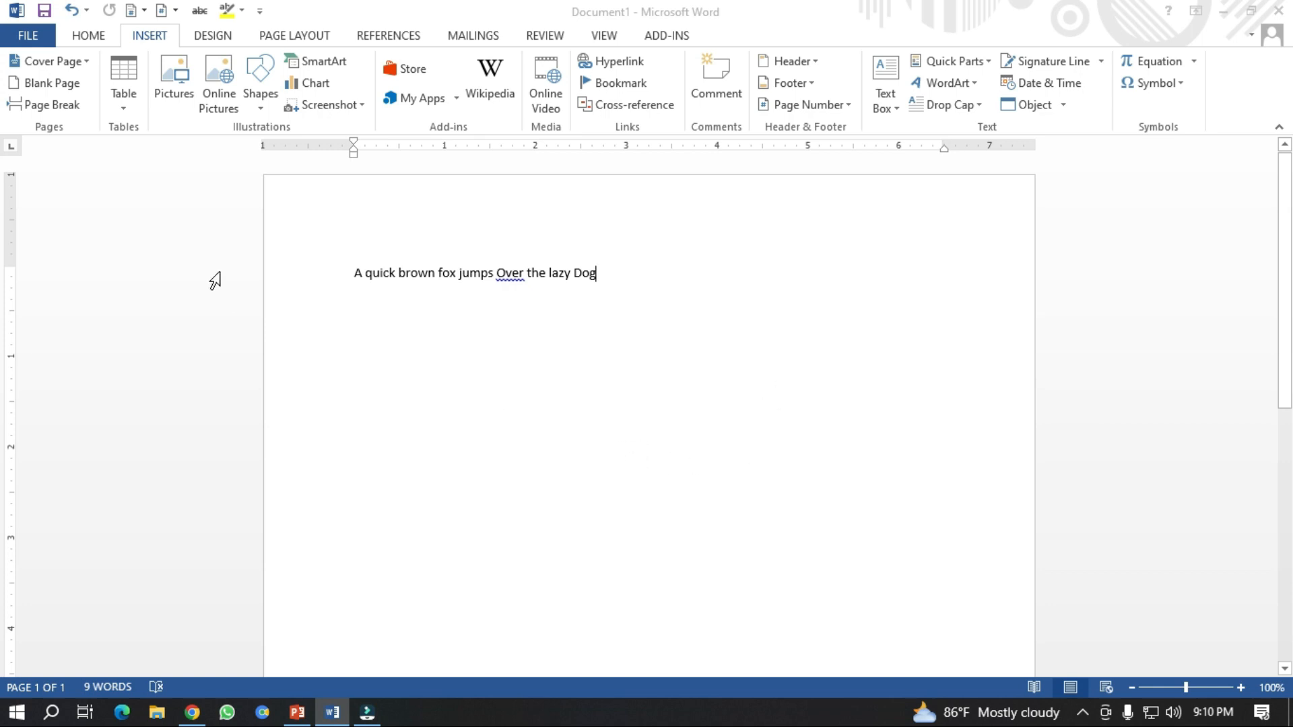
- Insert the built-in Retrospect cover page ahead of the sentence in Document1
left_click(85, 63)
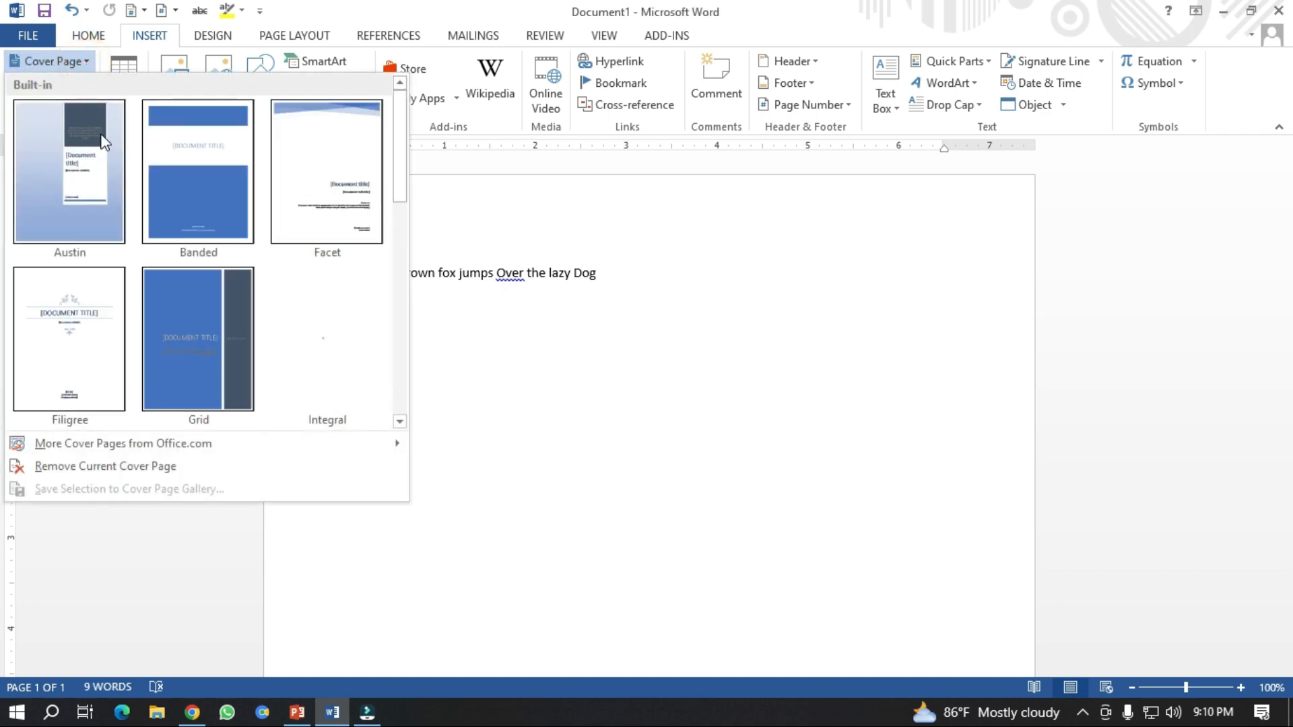
scroll(162, 253, "down", 5)
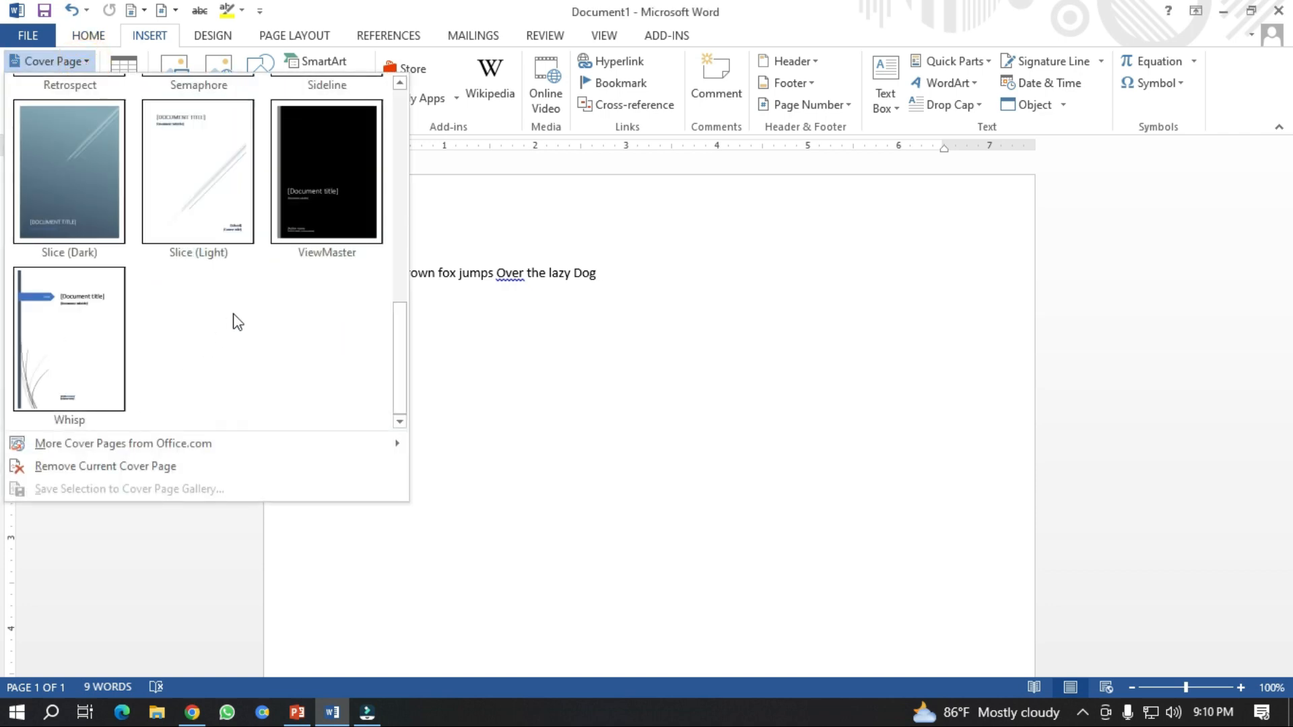
scroll(233, 317, "up", 5)
scroll(238, 320, "up", 2)
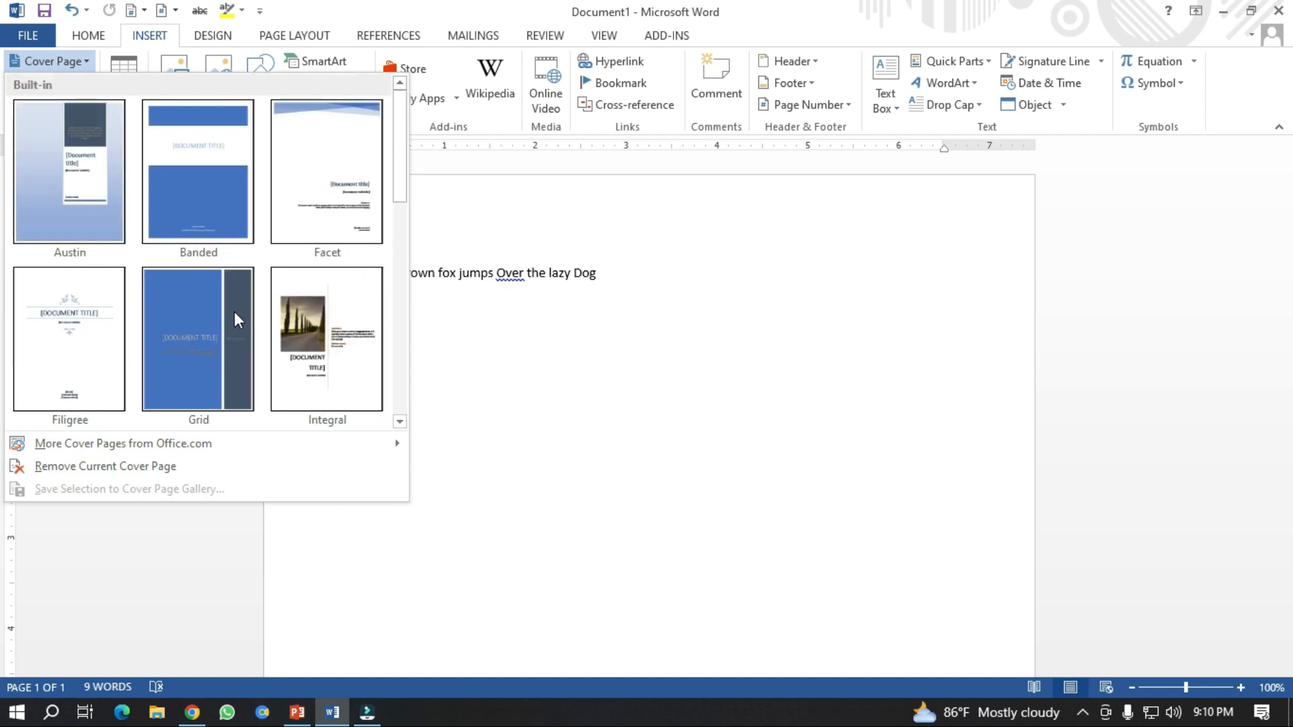
scroll(259, 301, "down", 4)
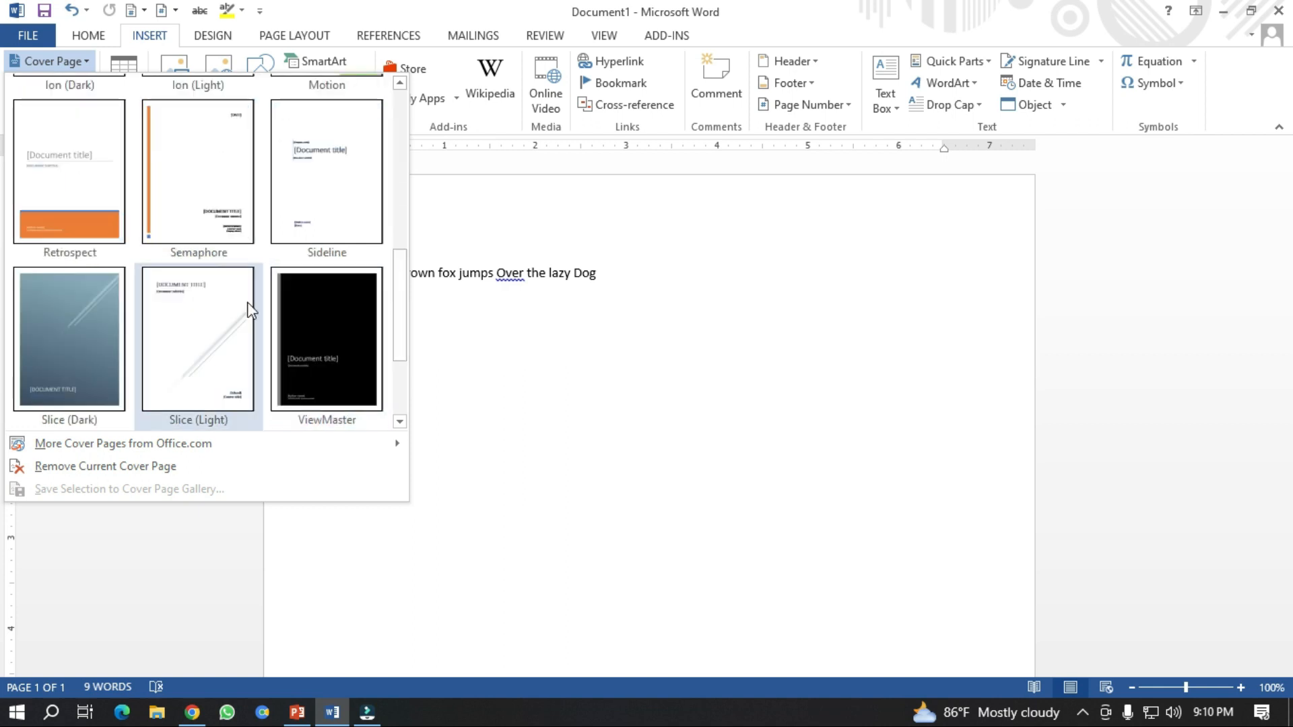
left_click(61, 188)
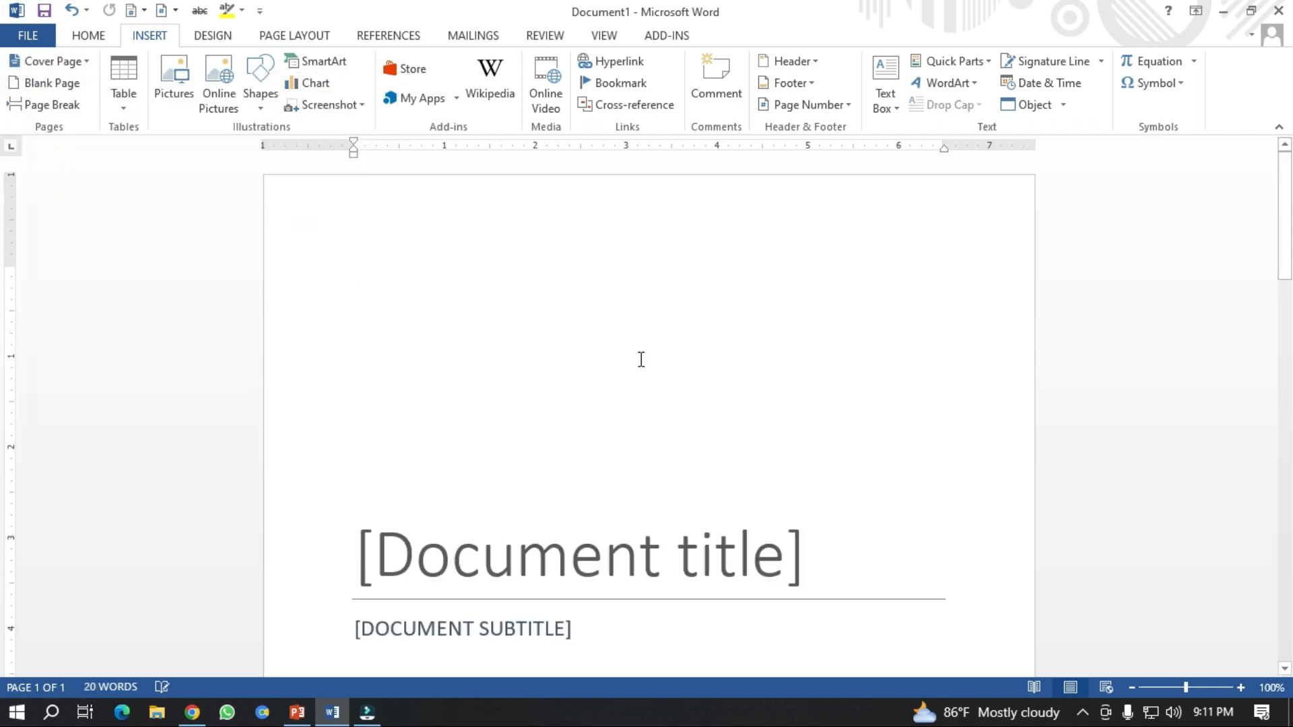
- Insert the Retrospect cover page into the blank Document2 and review its title, subtitle and company placeholders
scroll(641, 370, "down", 5)
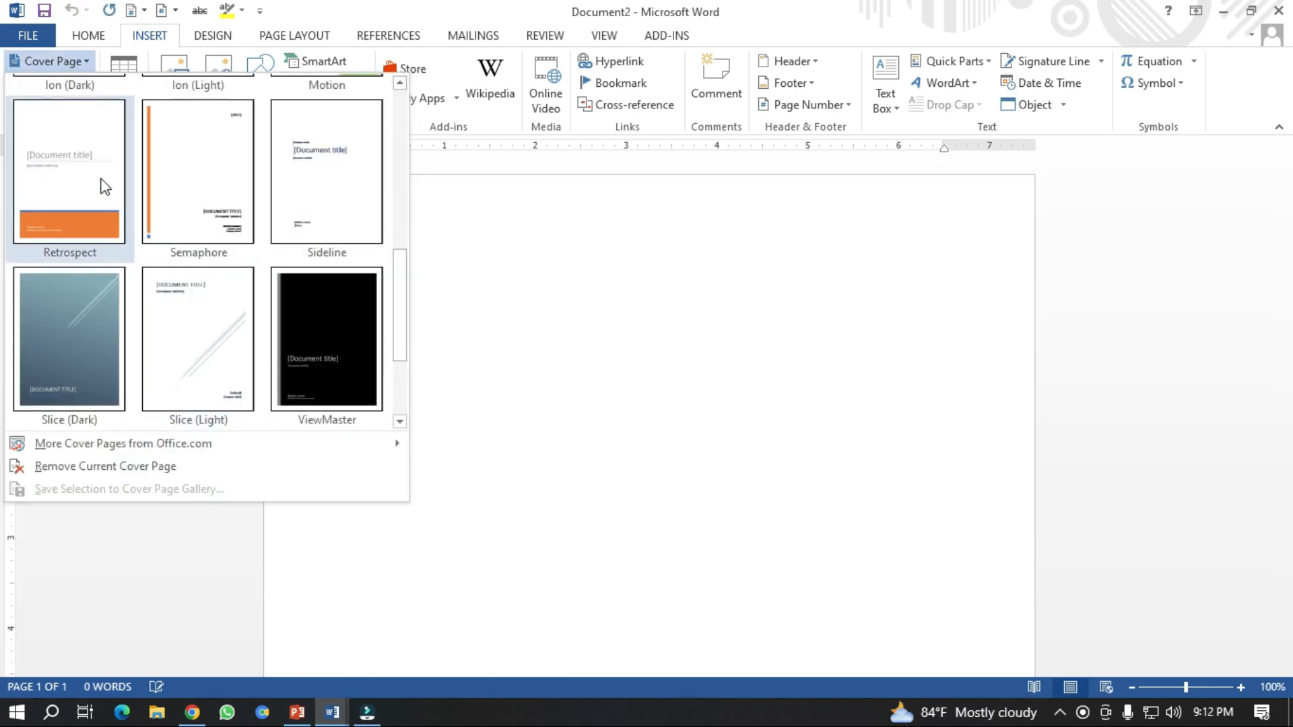
left_click(99, 183)
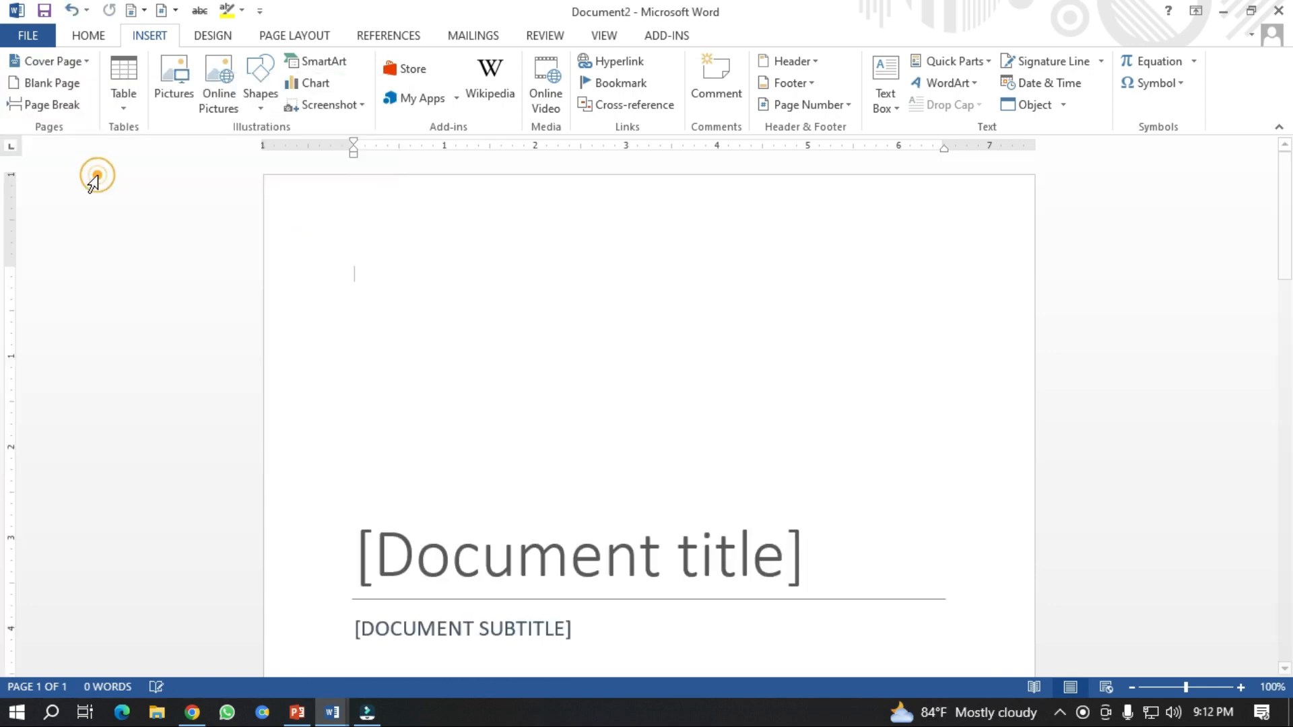
scroll(641, 397, "down", 5)
scroll(471, 323, "up", 1)
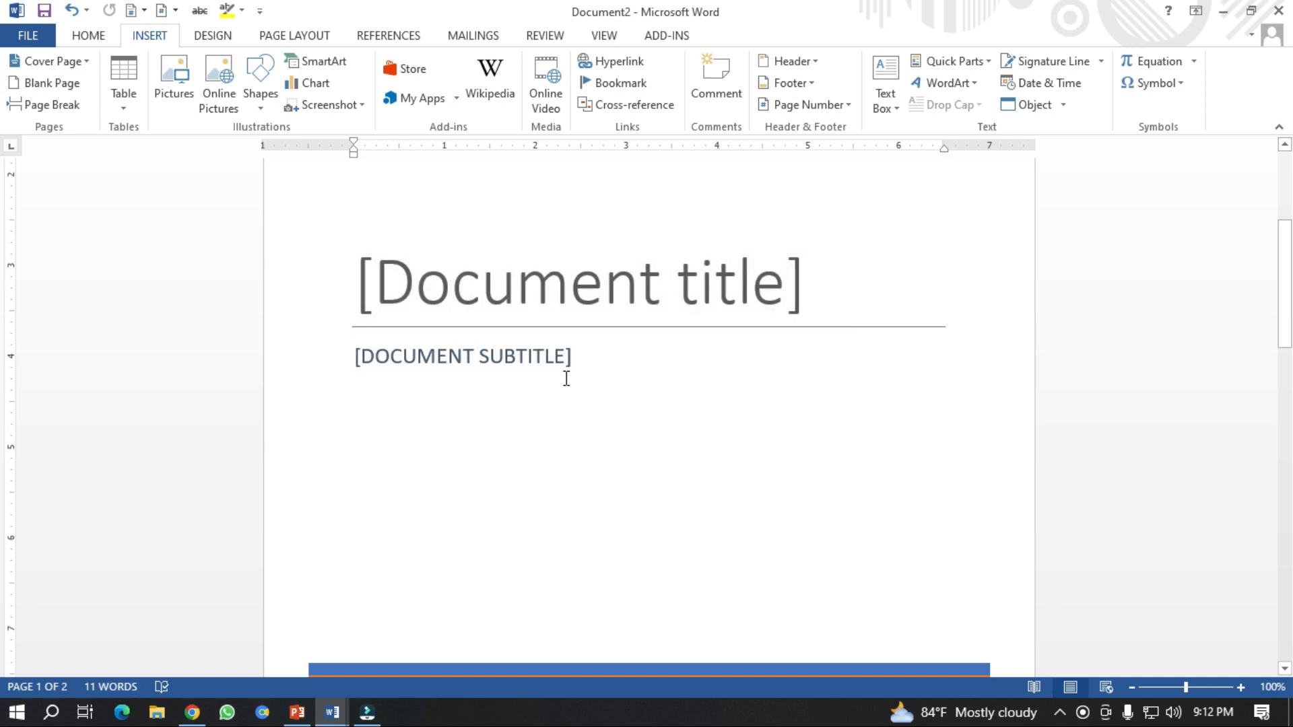
scroll(520, 462, "down", 6)
scroll(523, 467, "up", 1)
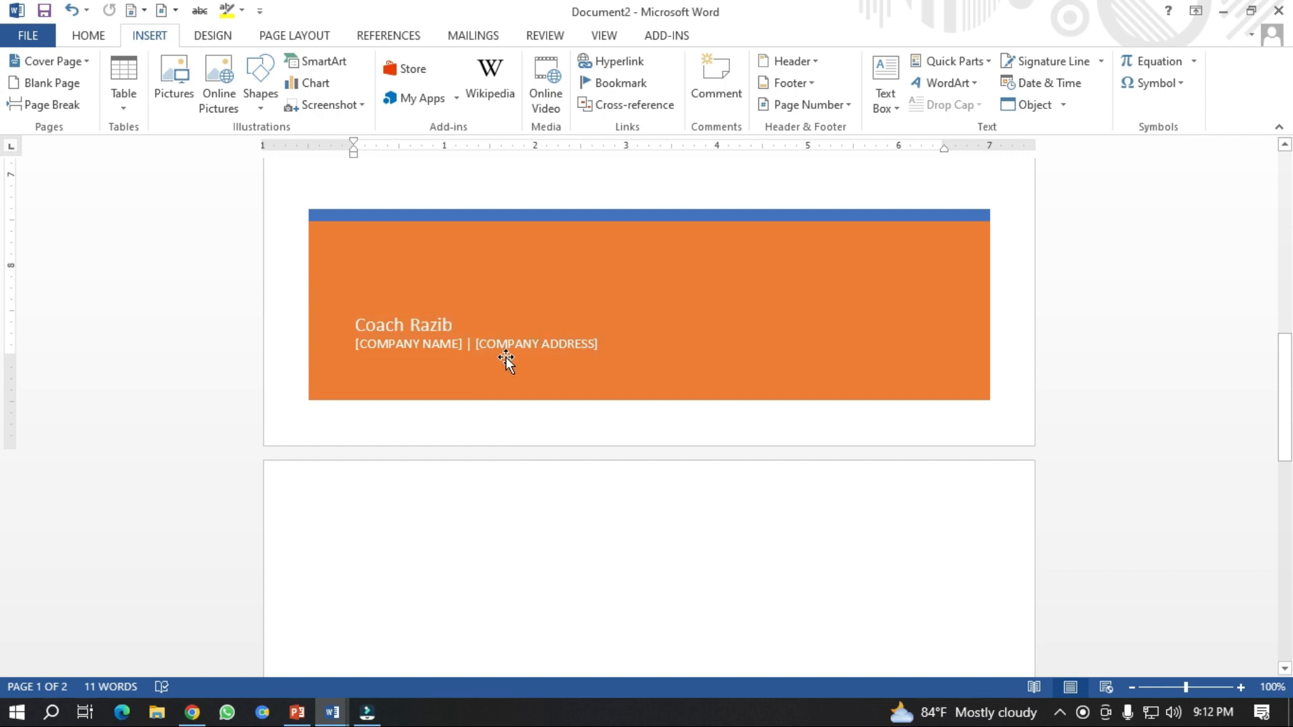
scroll(500, 444, "down", 1)
scroll(499, 453, "up", 18)
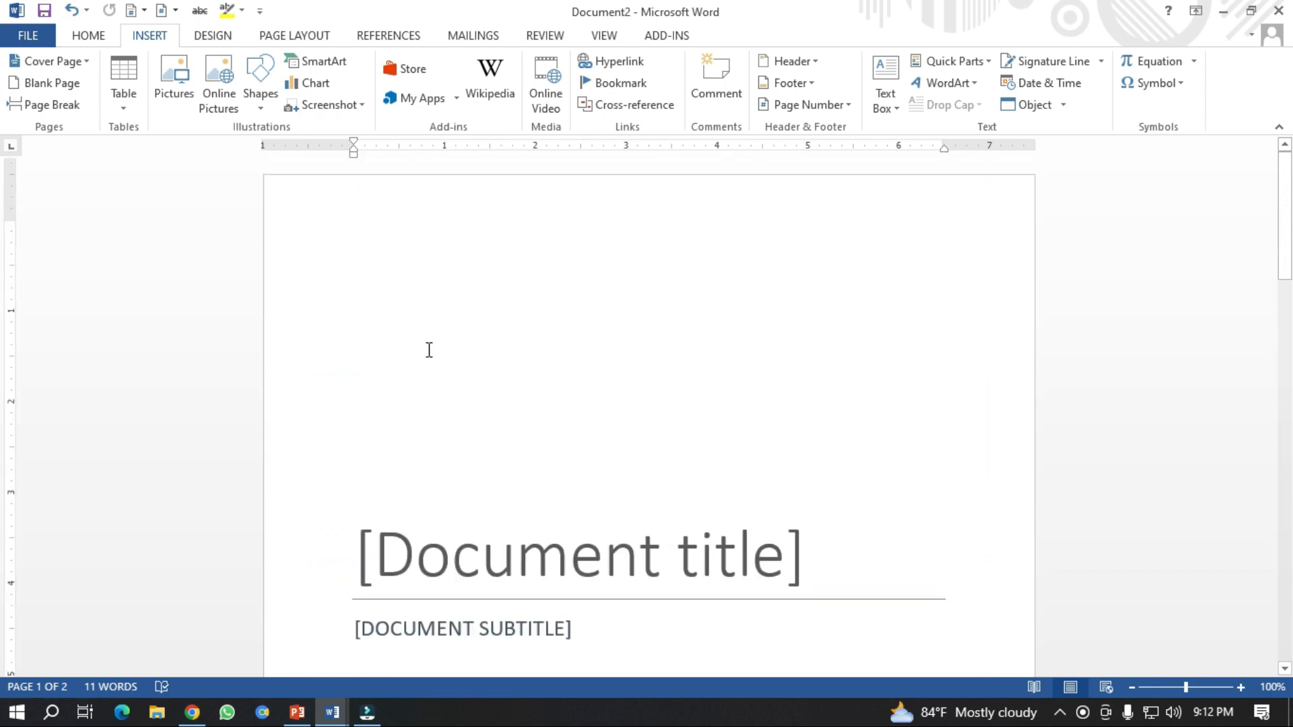
- Insert a blank page at the start of the empty page that follows the cover page
scroll(424, 360, "down", 18)
left_click(404, 455)
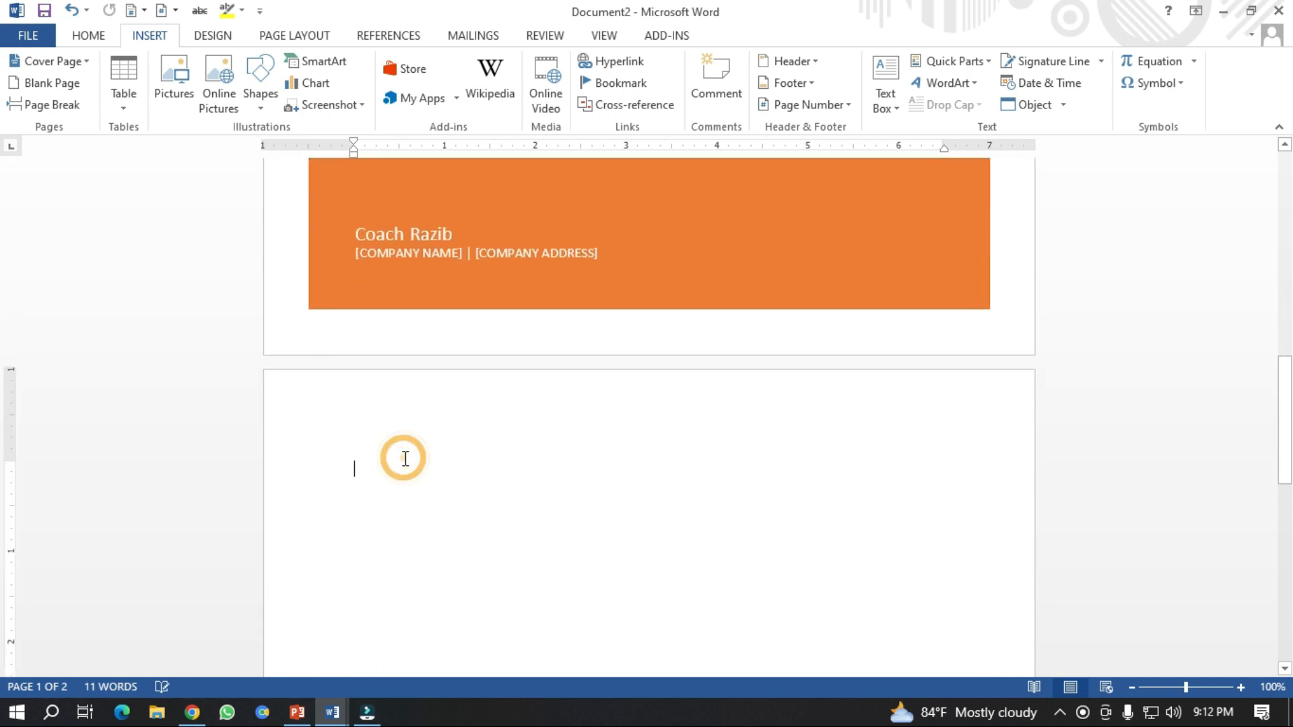
scroll(404, 463, "down", 4)
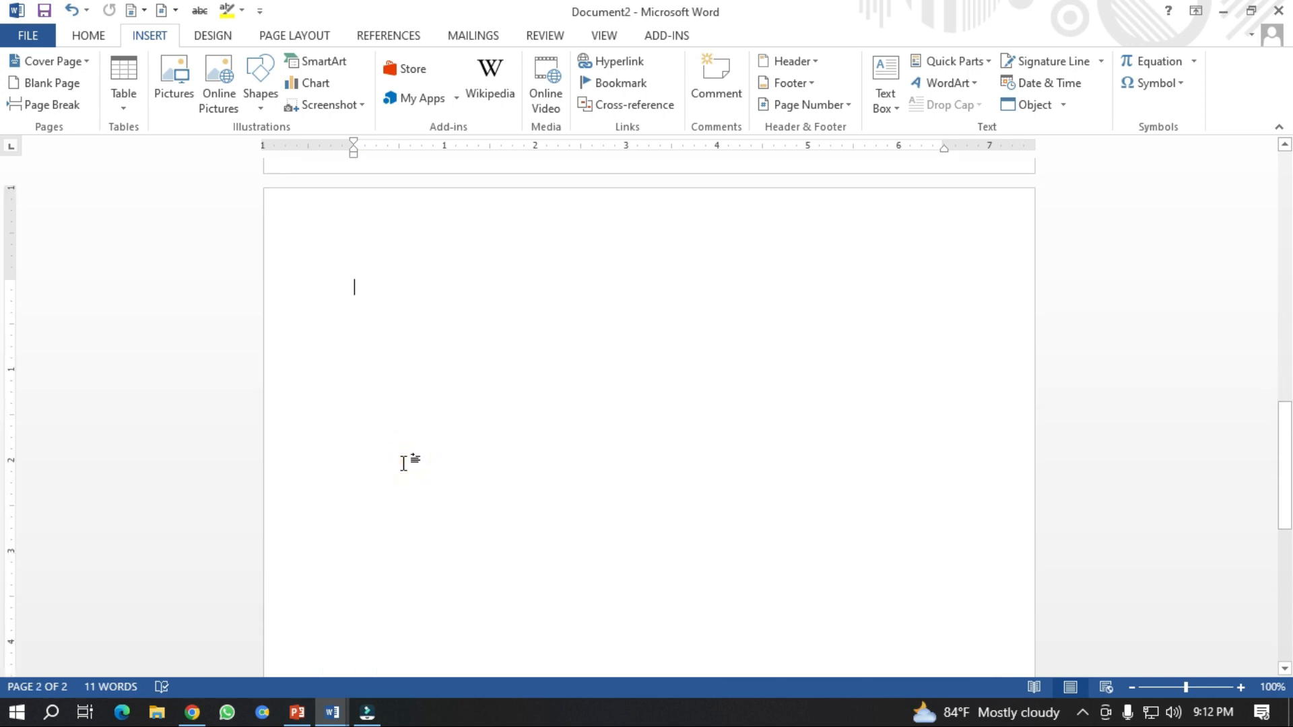
scroll(404, 462, "up", 2)
left_click(67, 87)
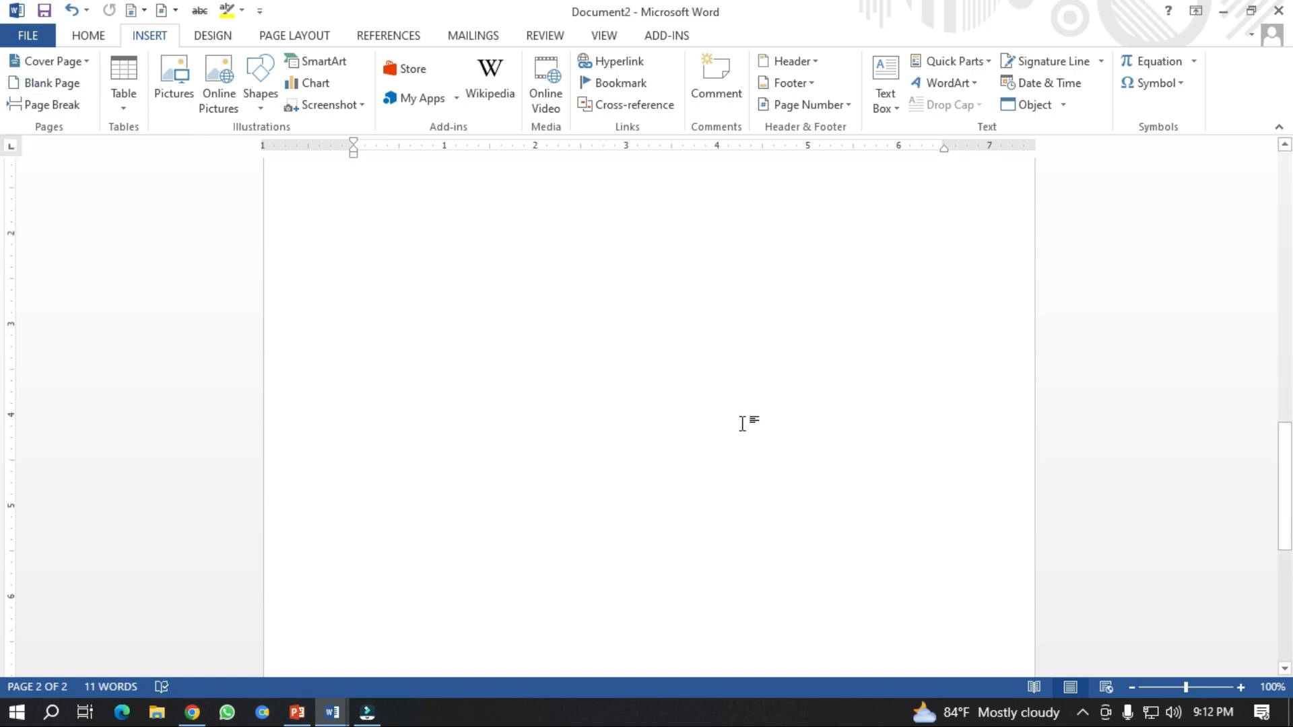
scroll(741, 424, "up", 8)
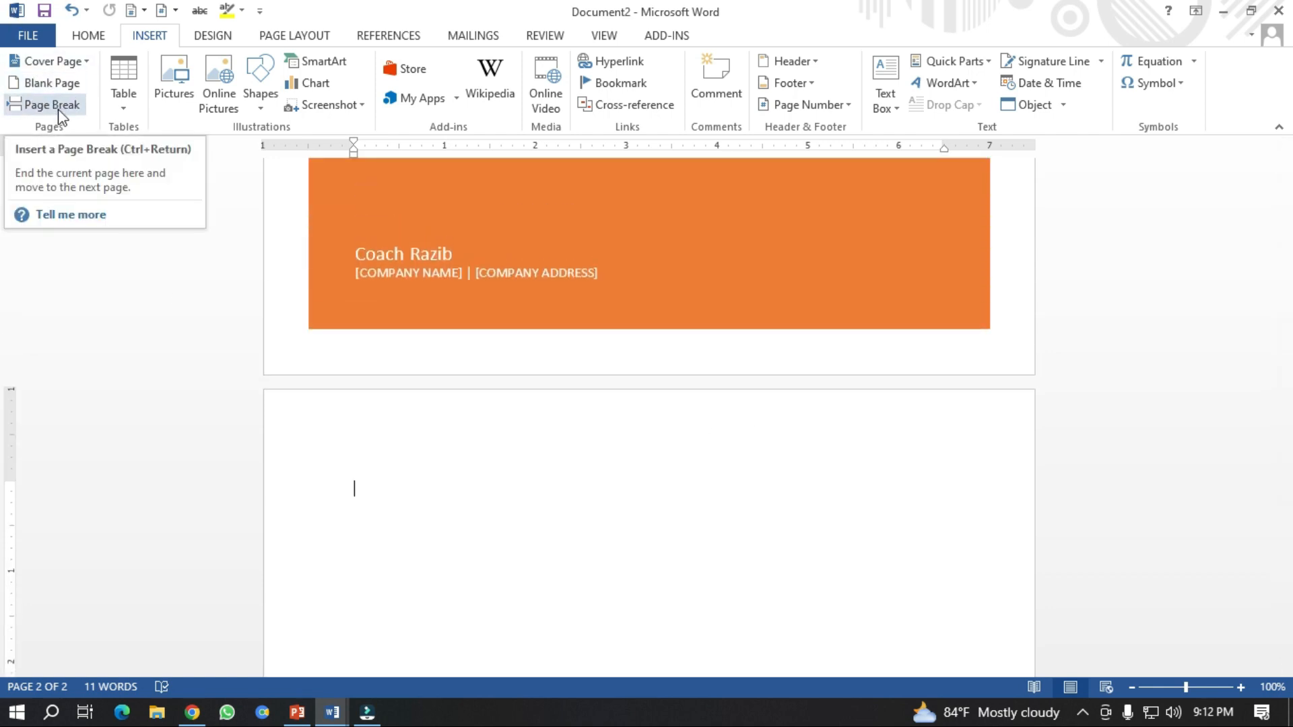
scroll(384, 470, "down", 5)
scroll(385, 471, "up", 2)
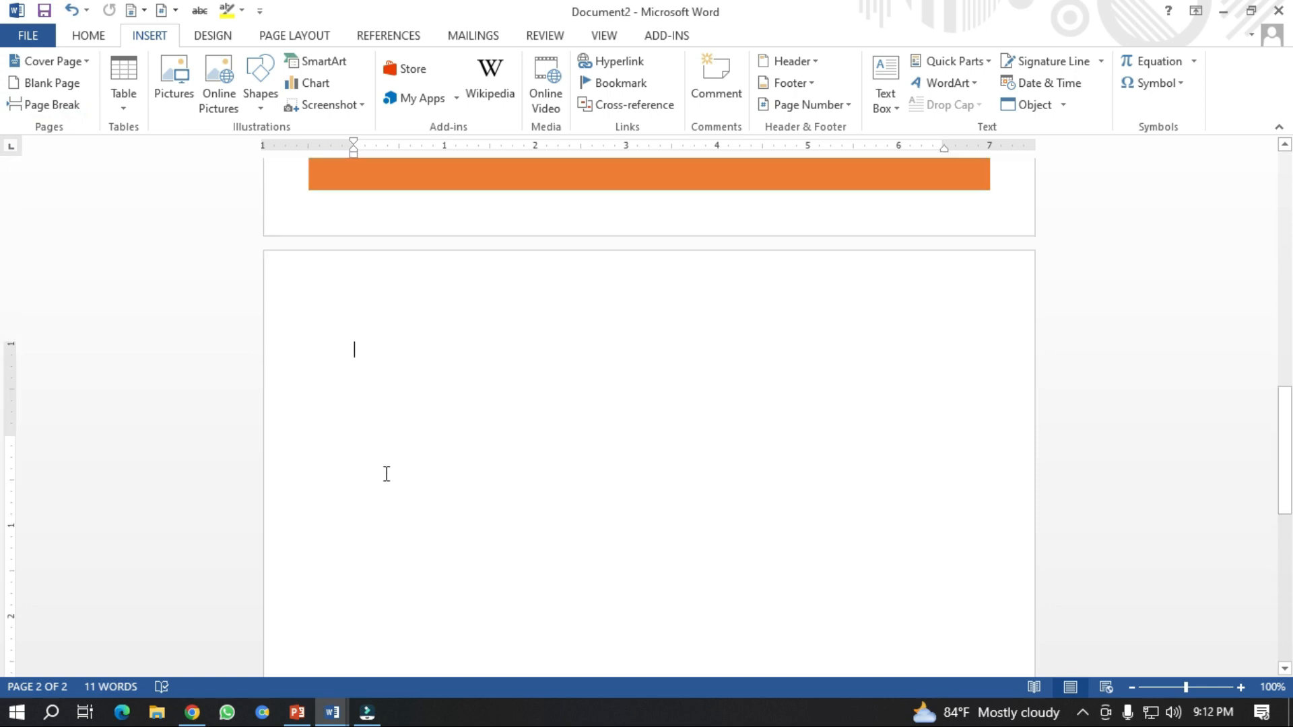
scroll(387, 474, "up", 5)
left_click(52, 83)
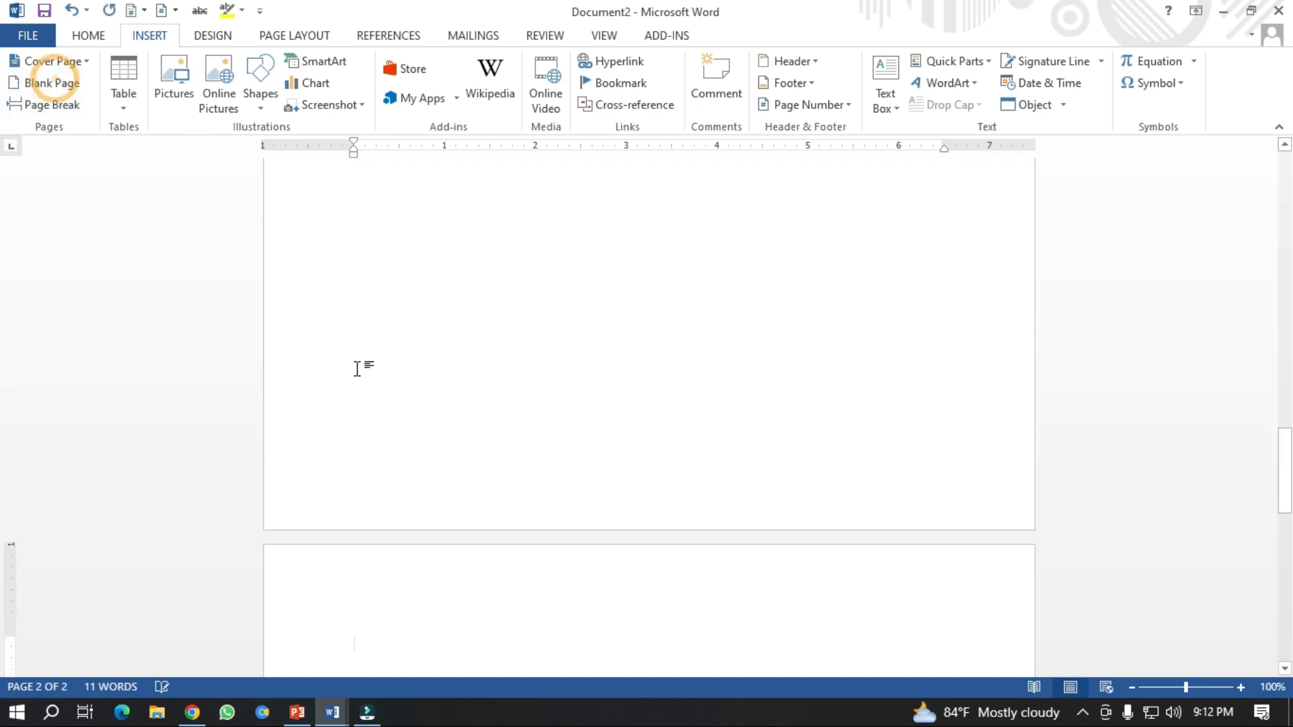
scroll(357, 368, "down", 8)
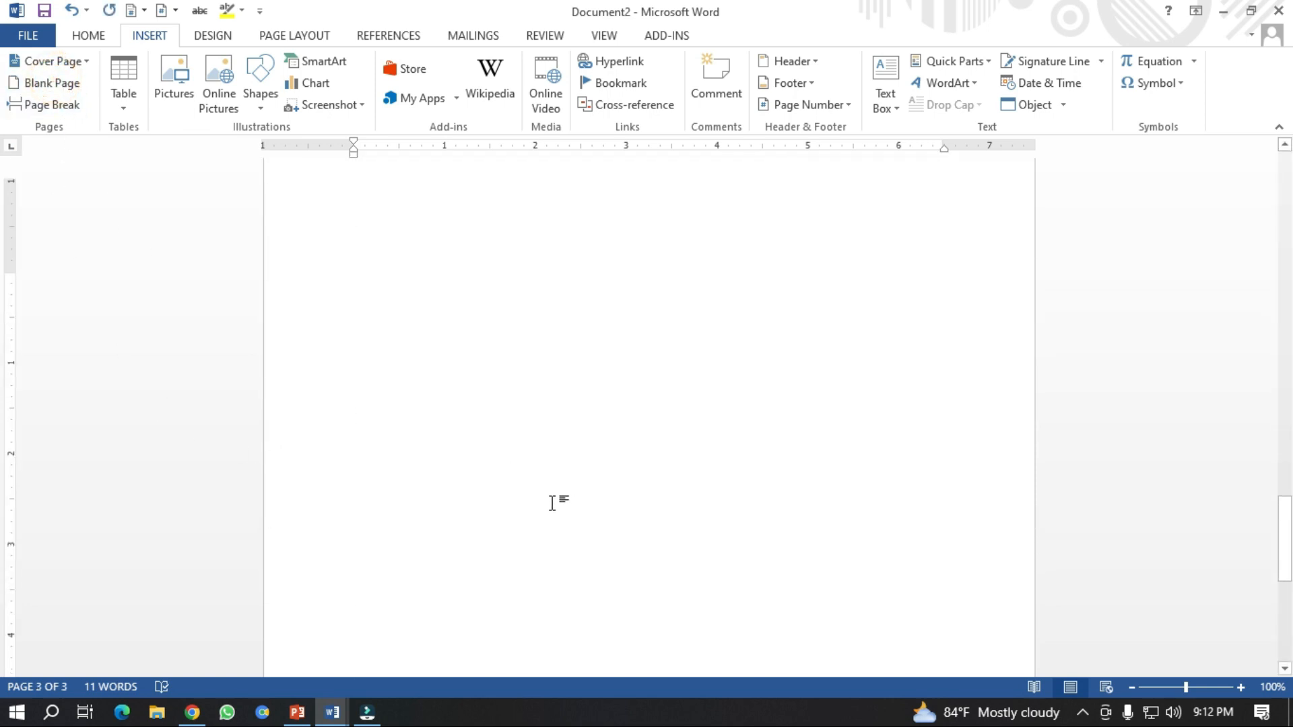
- Insert a page break on the empty second page of the document
scroll(47, 335, "up", 2)
scroll(436, 444, "up", 3)
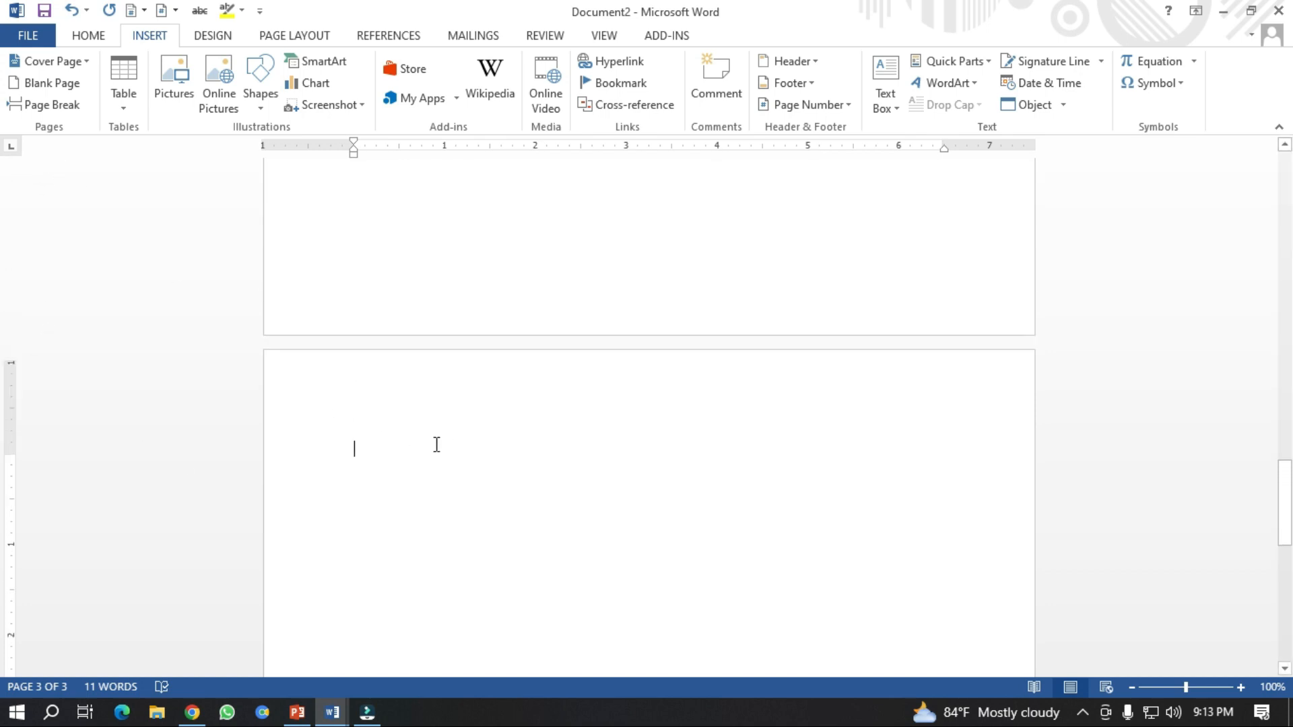
left_click(332, 284)
left_click(344, 272)
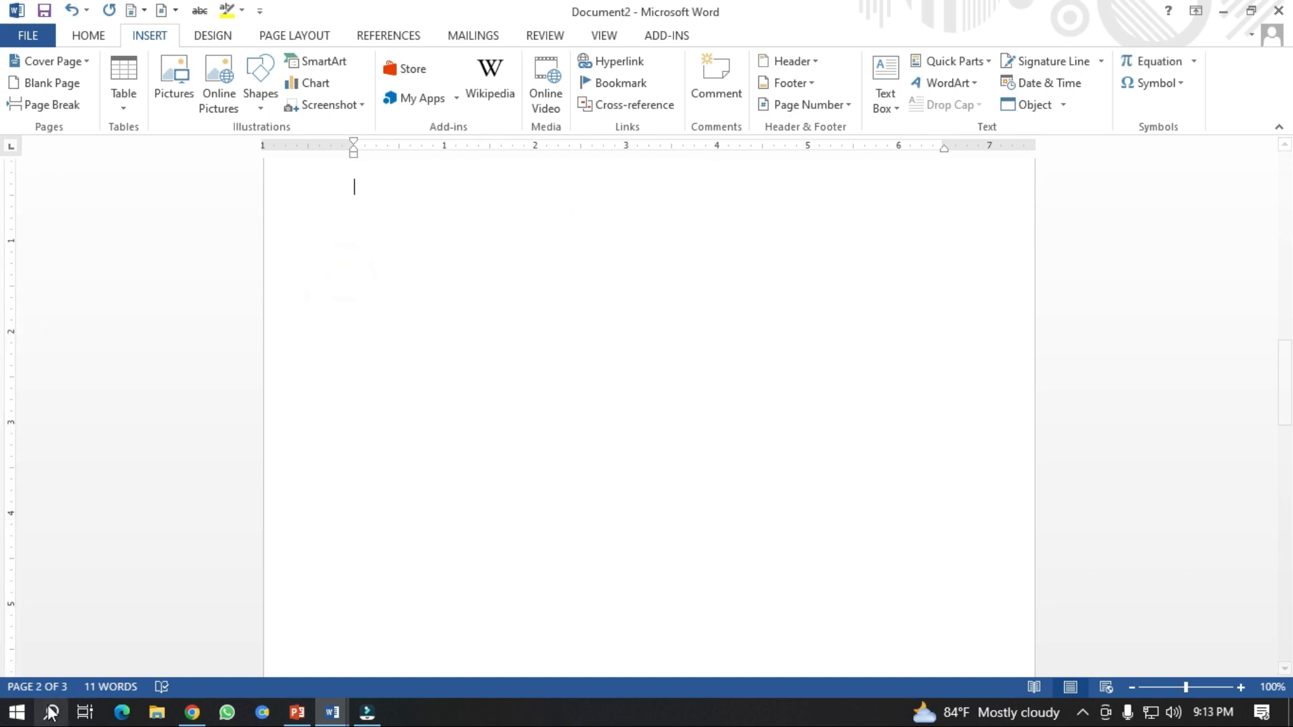
scroll(459, 489, "up", 8)
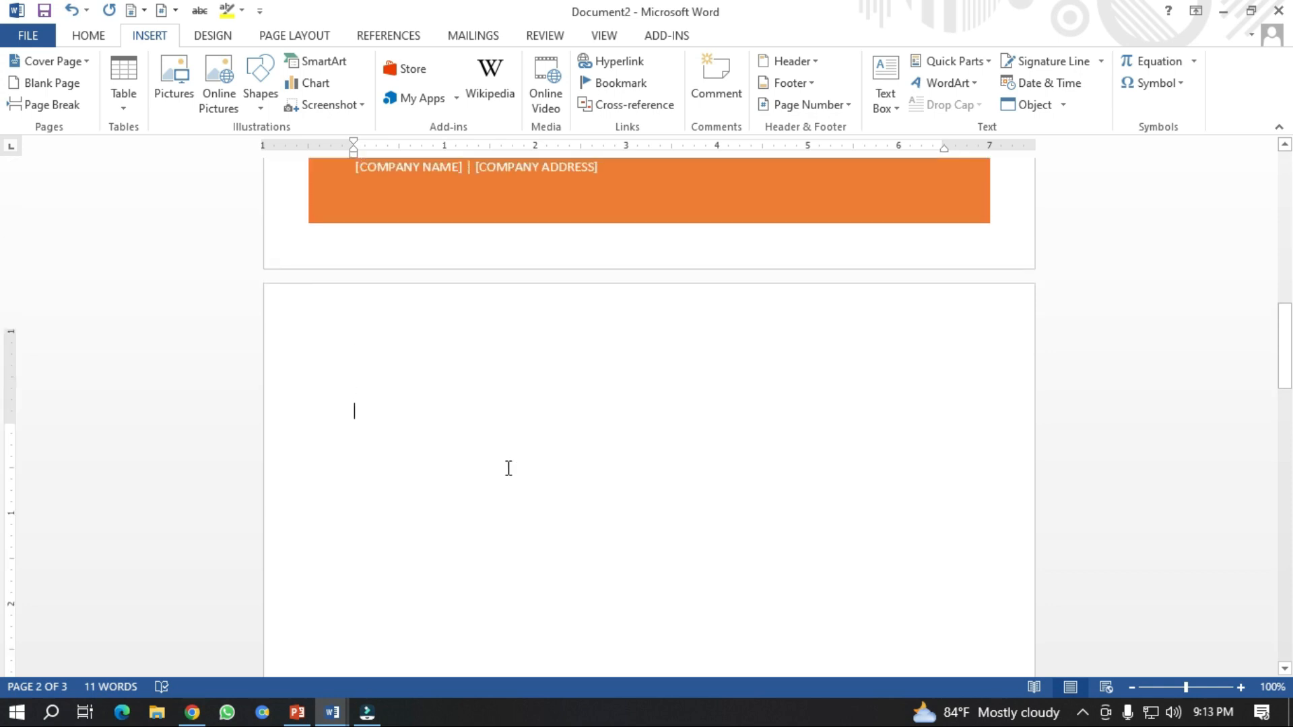
scroll(527, 424, "down", 4)
scroll(531, 435, "down", 4)
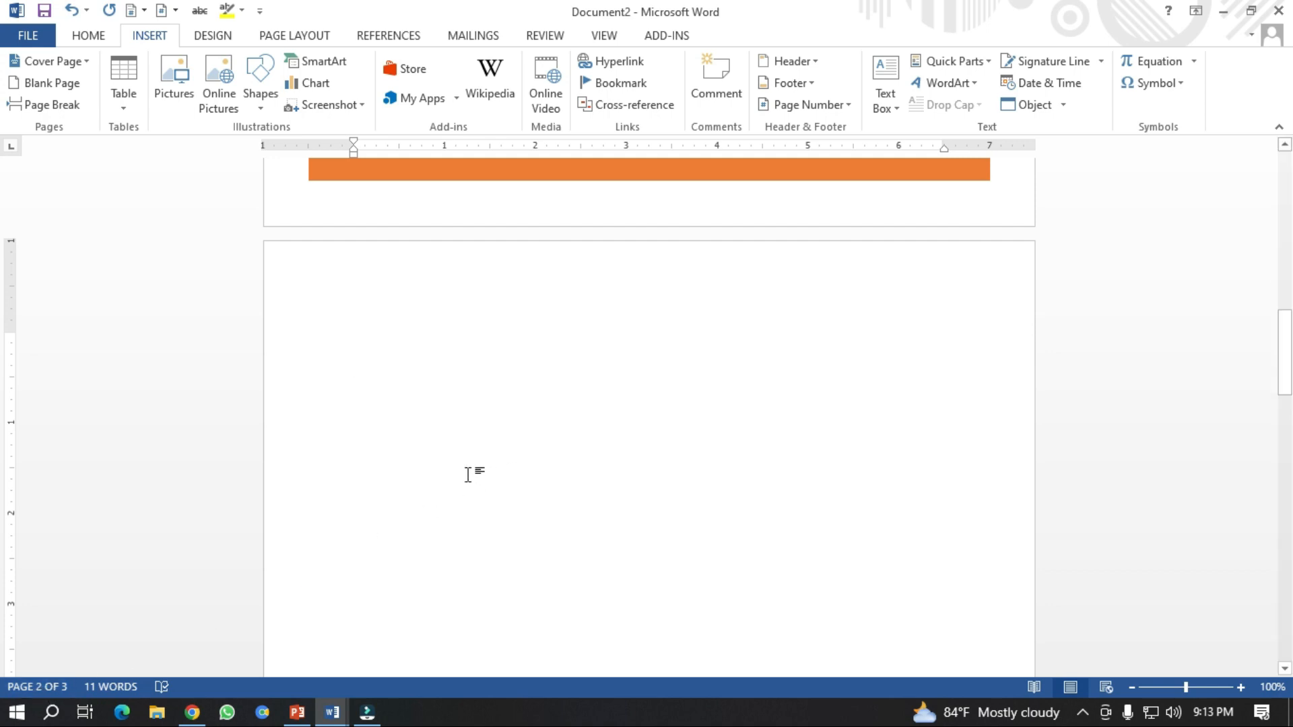
left_click(52, 105)
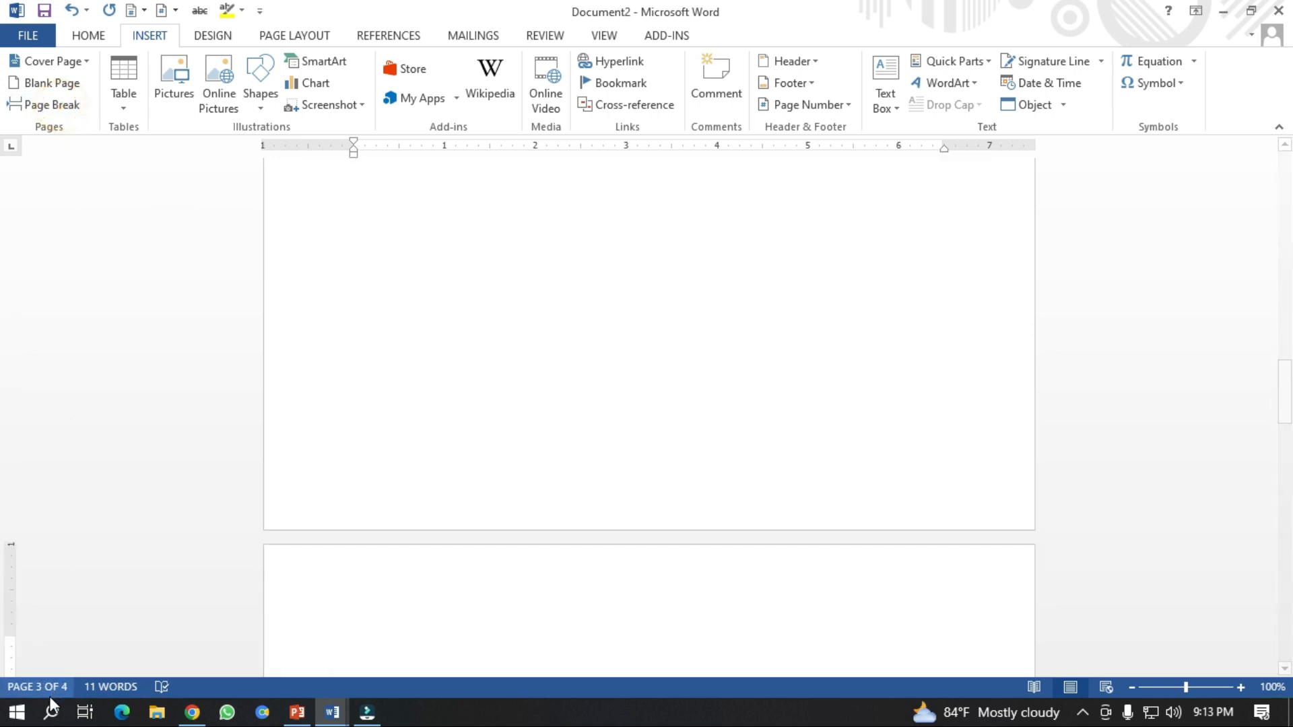
scroll(518, 559, "down", 5)
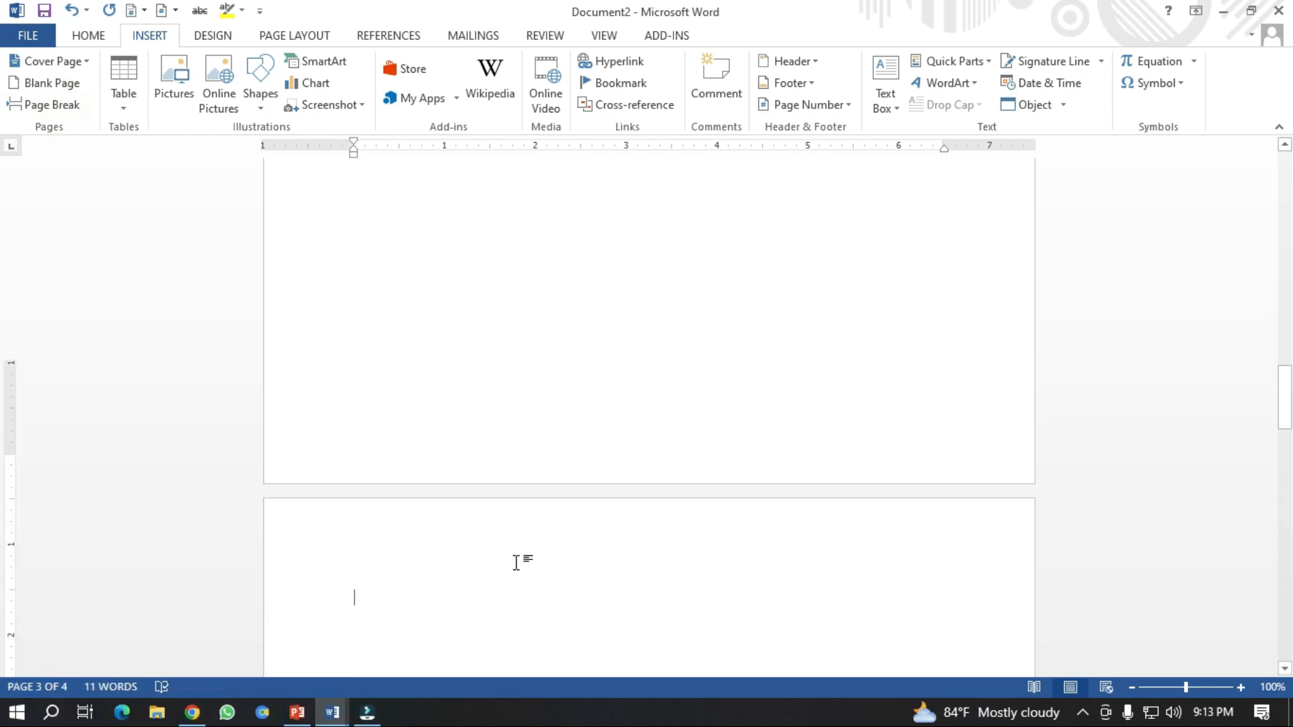
- Insert a table with 5 columns and 5 rows at the start of page 2, below the cover page
scroll(521, 557, "up", 6)
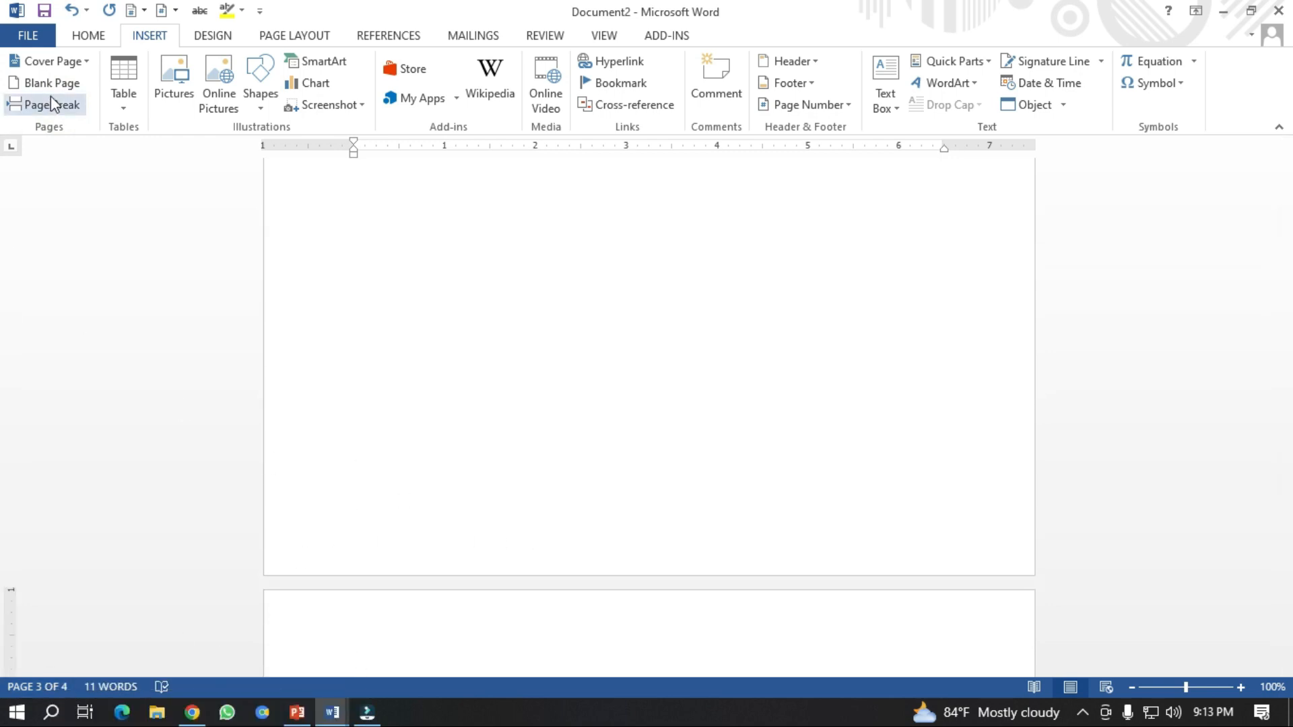
left_click(382, 328)
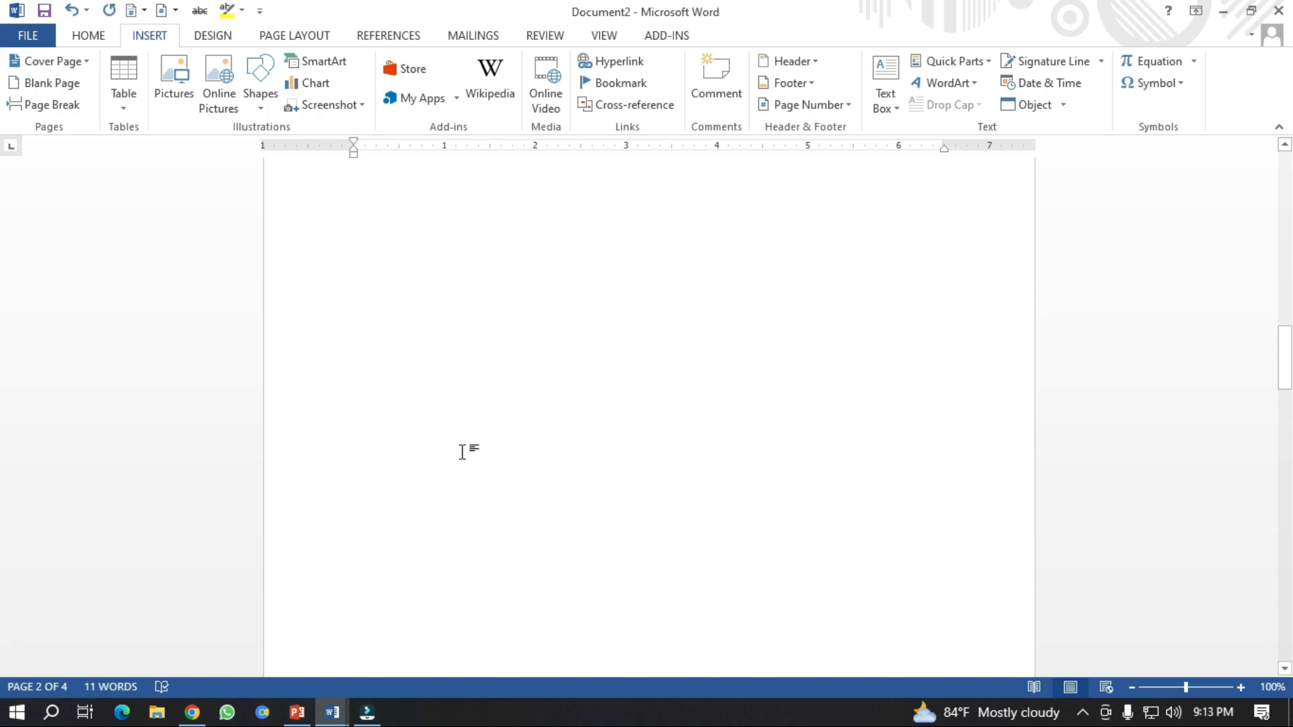
scroll(444, 431, "up", 10)
scroll(565, 443, "down", 2)
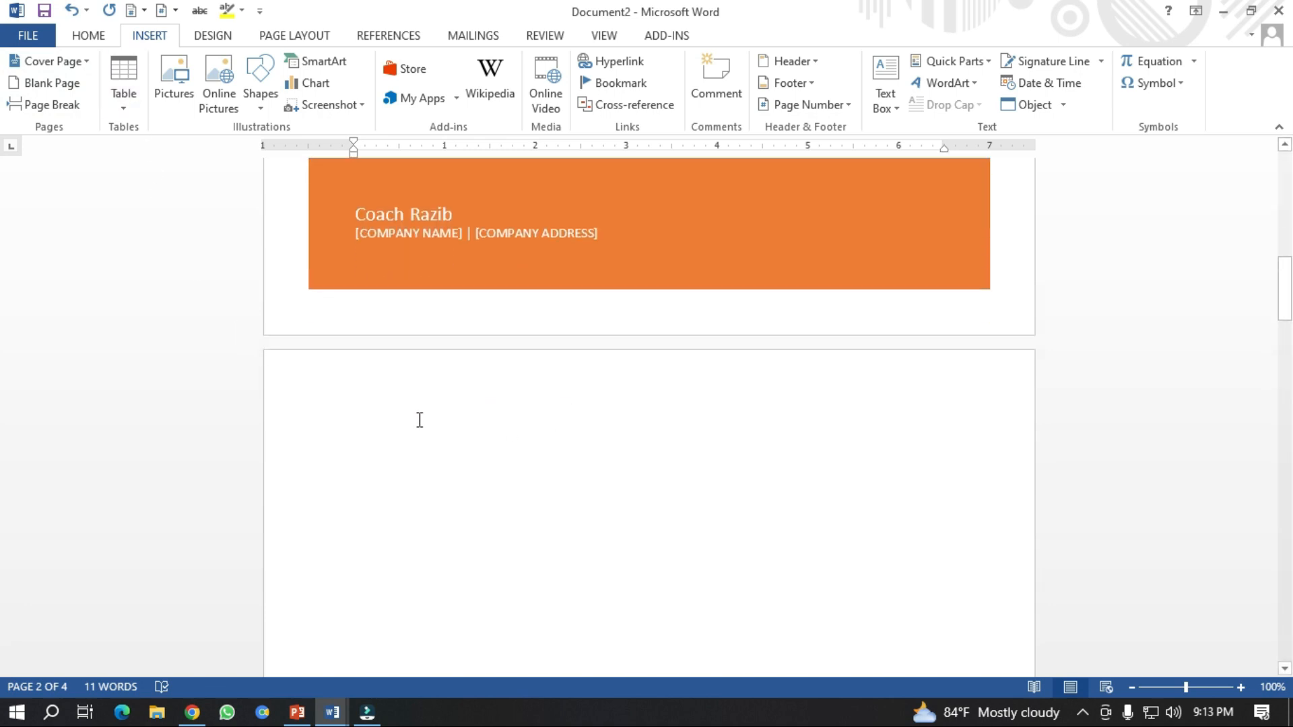
left_click(413, 418)
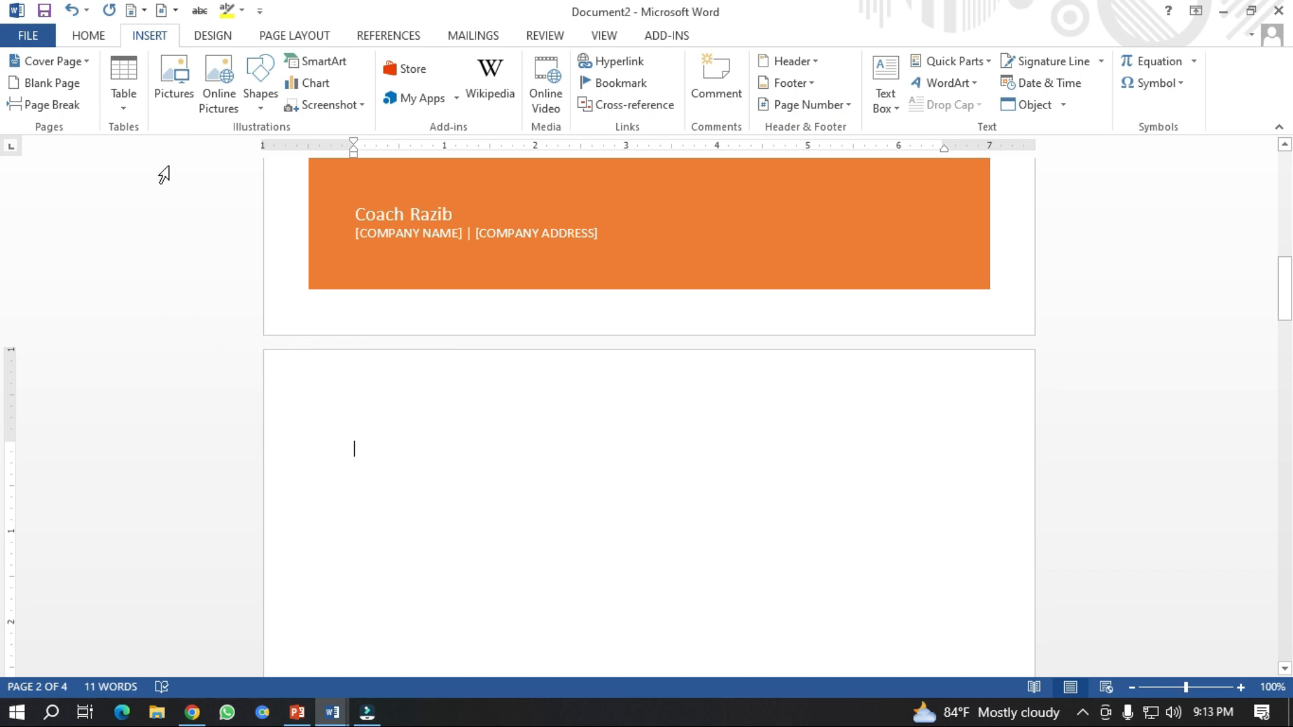
left_click(134, 114)
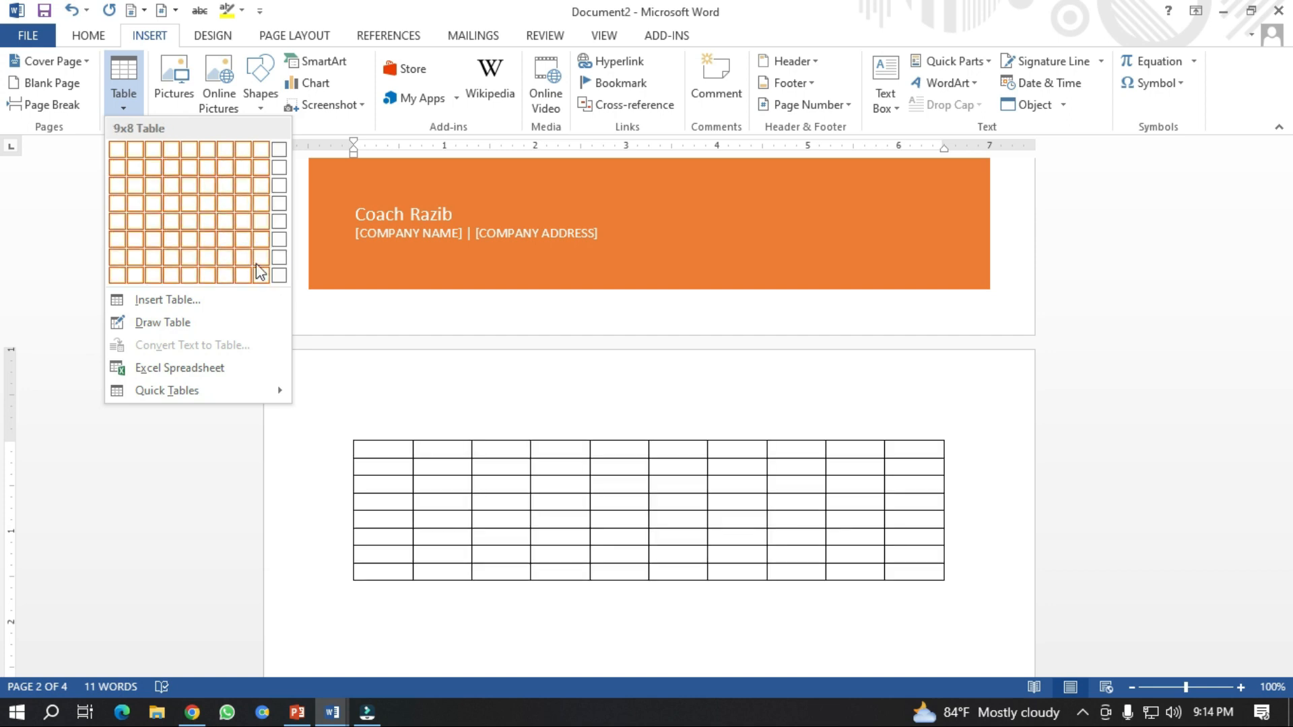
left_click(191, 214)
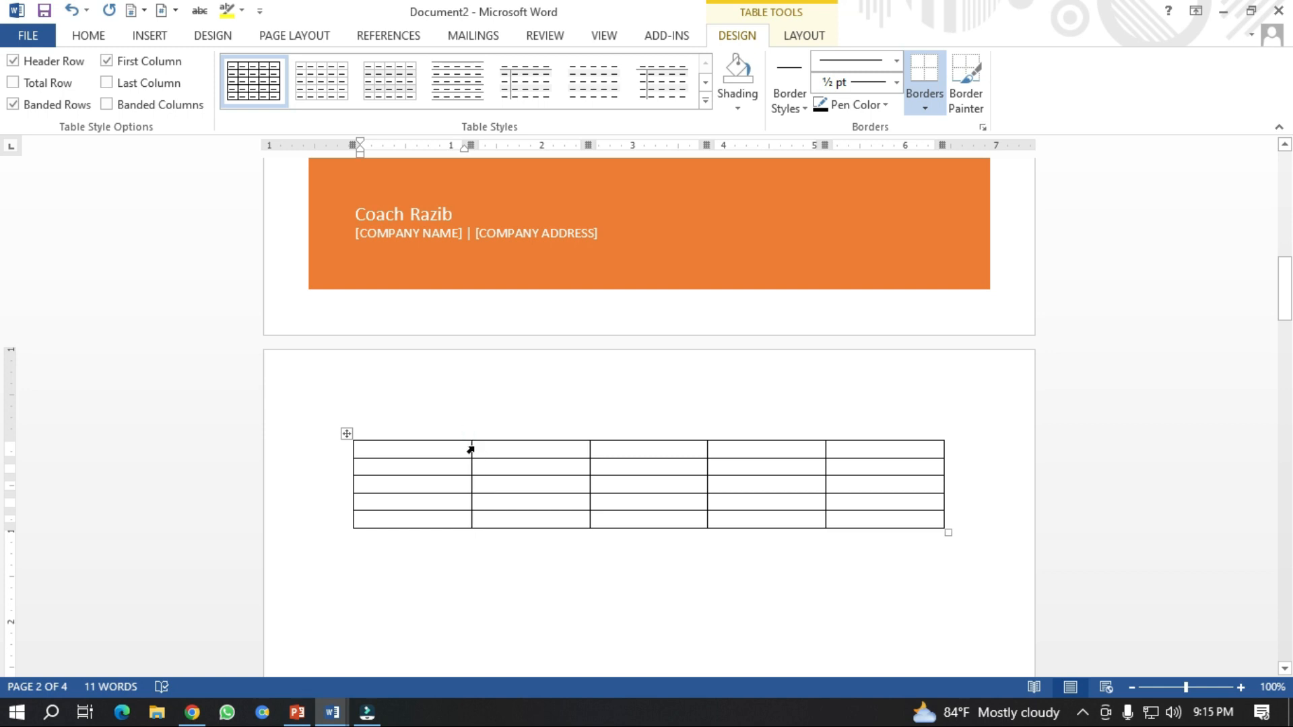
- Narrow the table's first column to about half an inch and enter the heading "Sl" in its first cell
left_click_drag(472, 449, 402, 455)
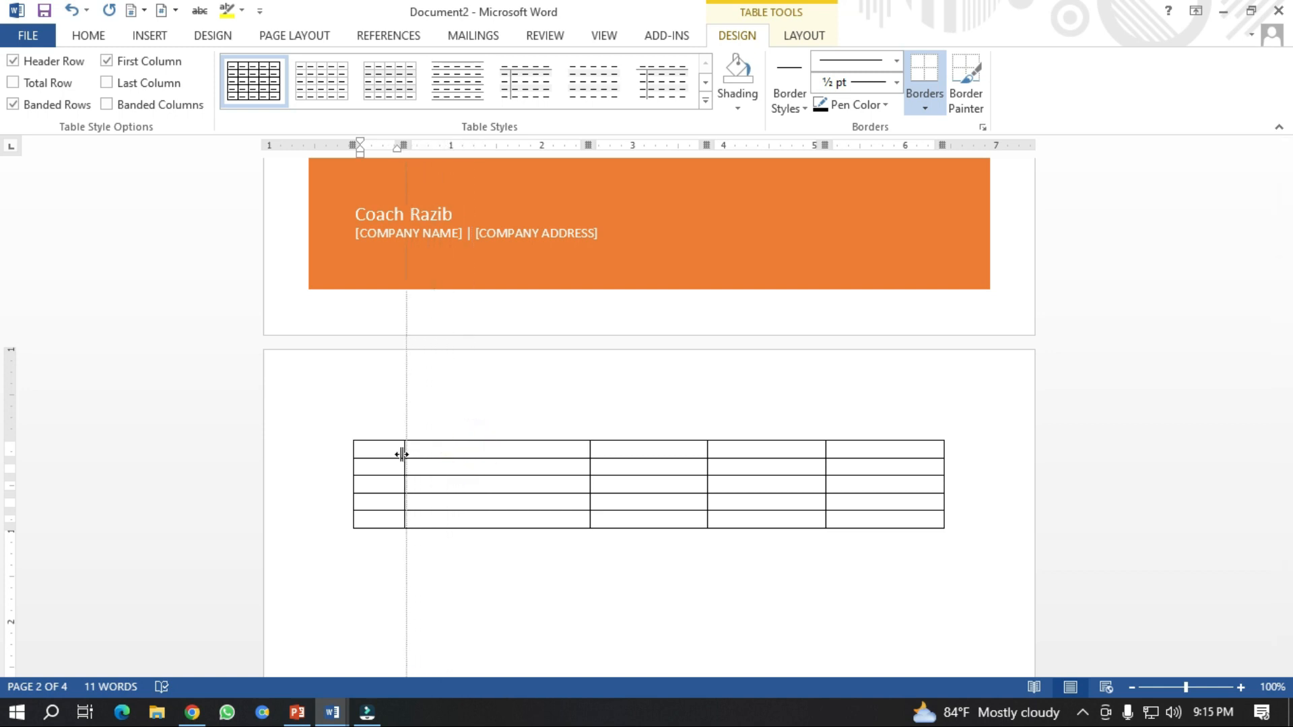
left_click(390, 454)
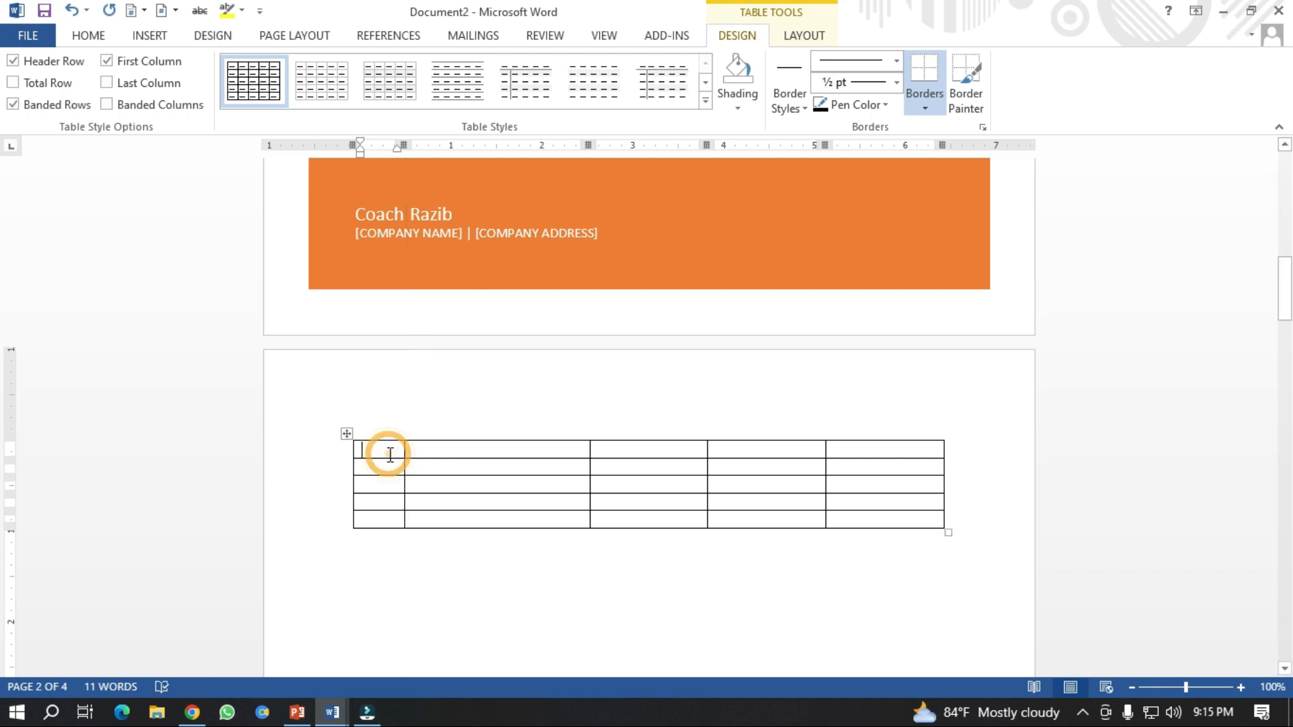
type("Sl")
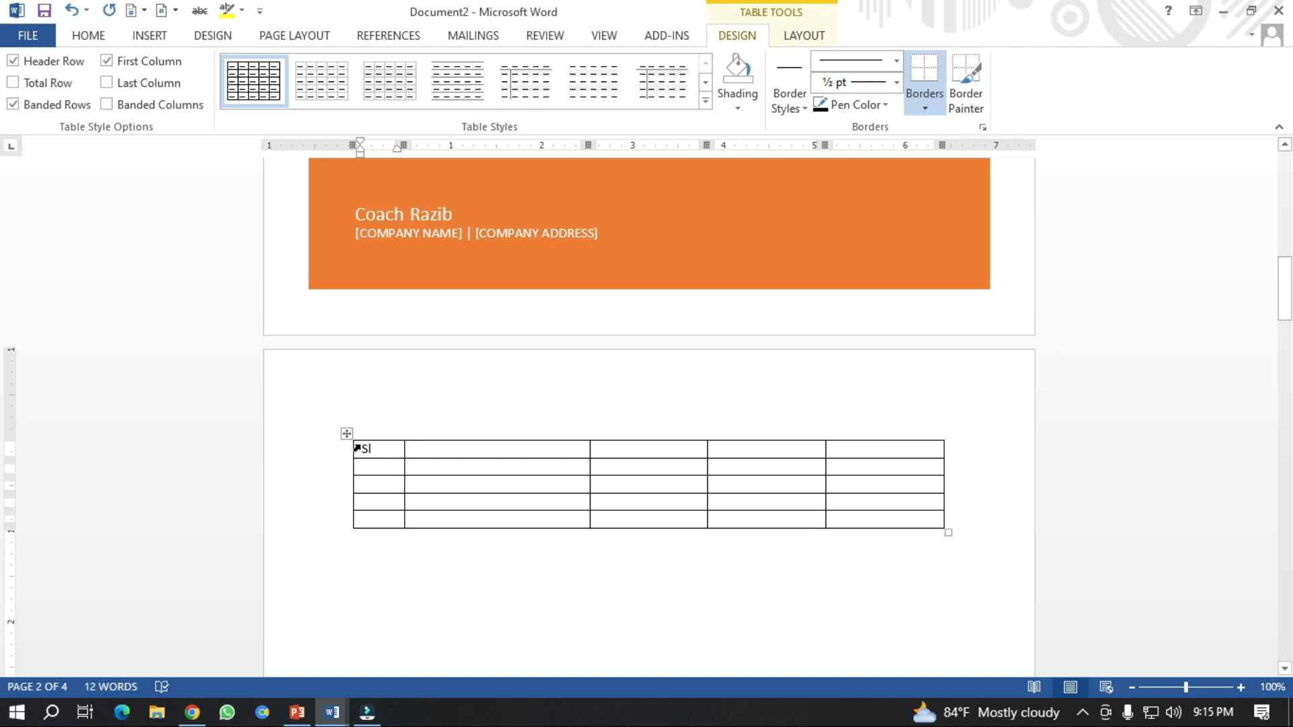
- Set the font size of the entire table to 15 pt
left_click_drag(357, 447, 706, 592)
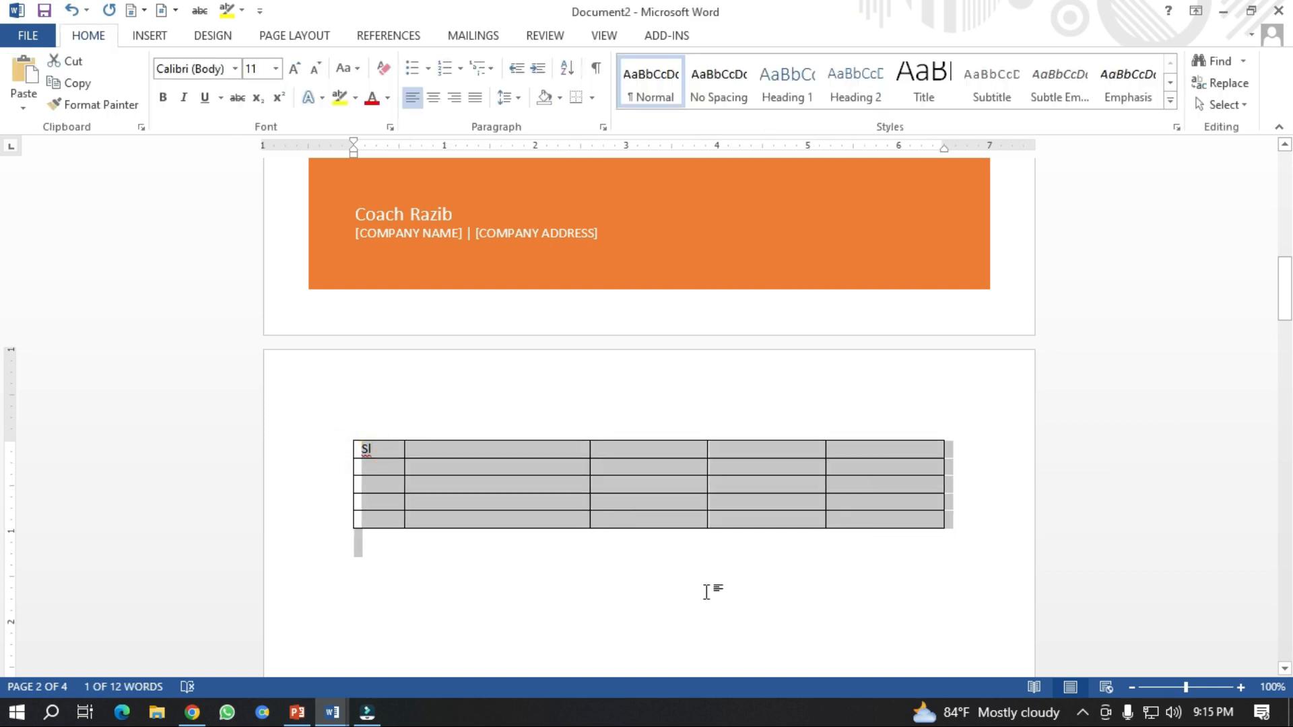
key("ctrl+shift+period")
key("ctrl+shift+period")
key("ctrl+shift+period")
key("ctrl+shift+period")
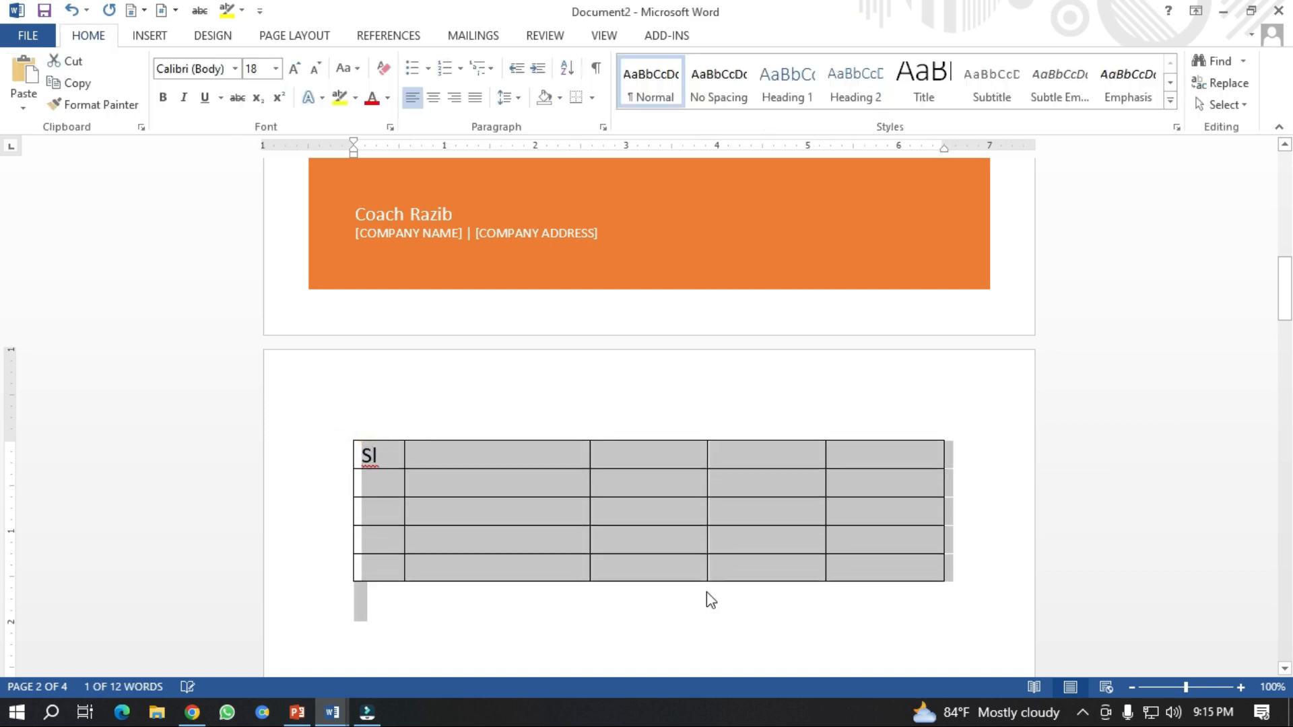
key("ctrl+shift+comma")
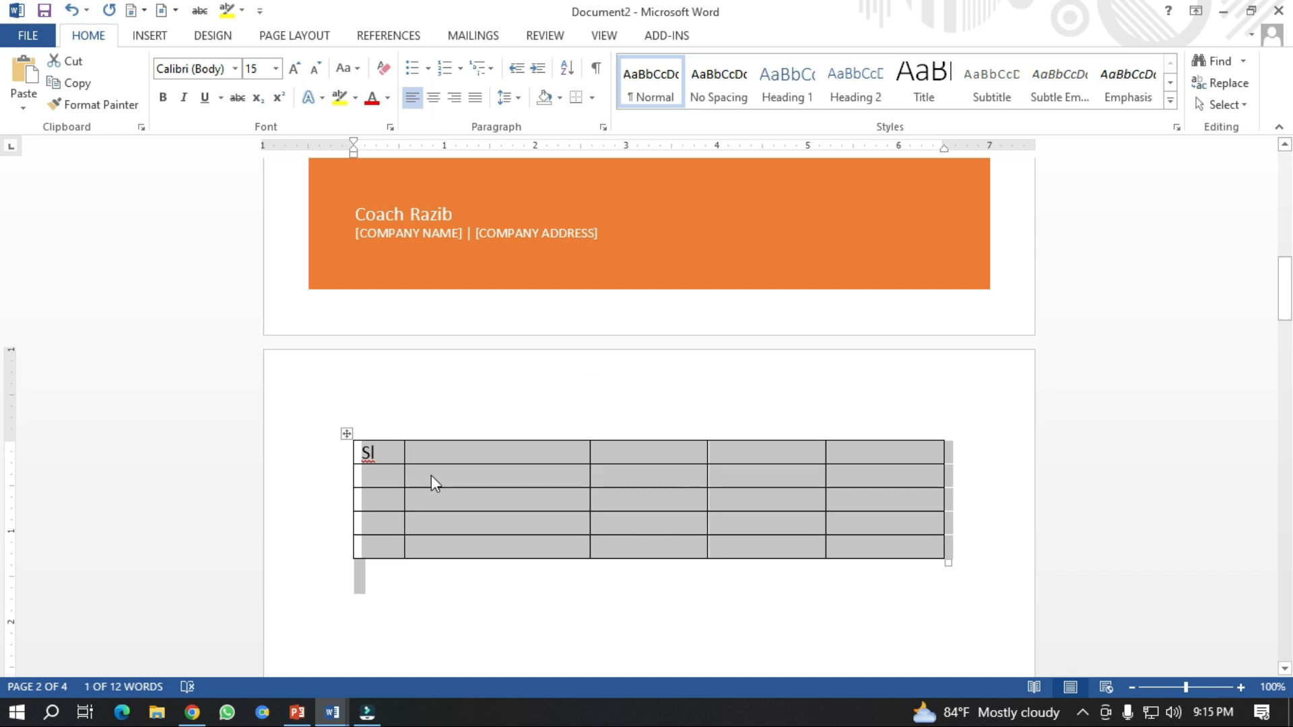
- Enter the headings "Name", "Blood", "Area" and "School Name" in the remaining cells of the table's first row
left_click(389, 456)
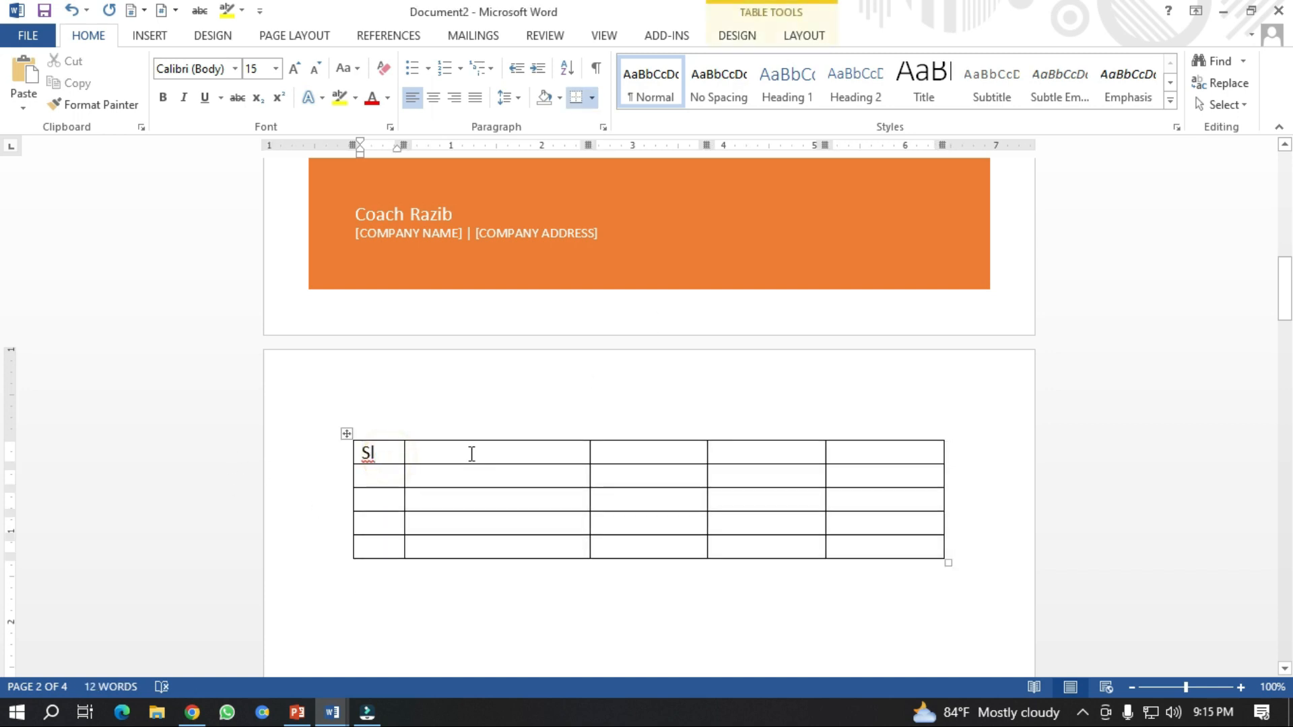
left_click(469, 453)
type("Na")
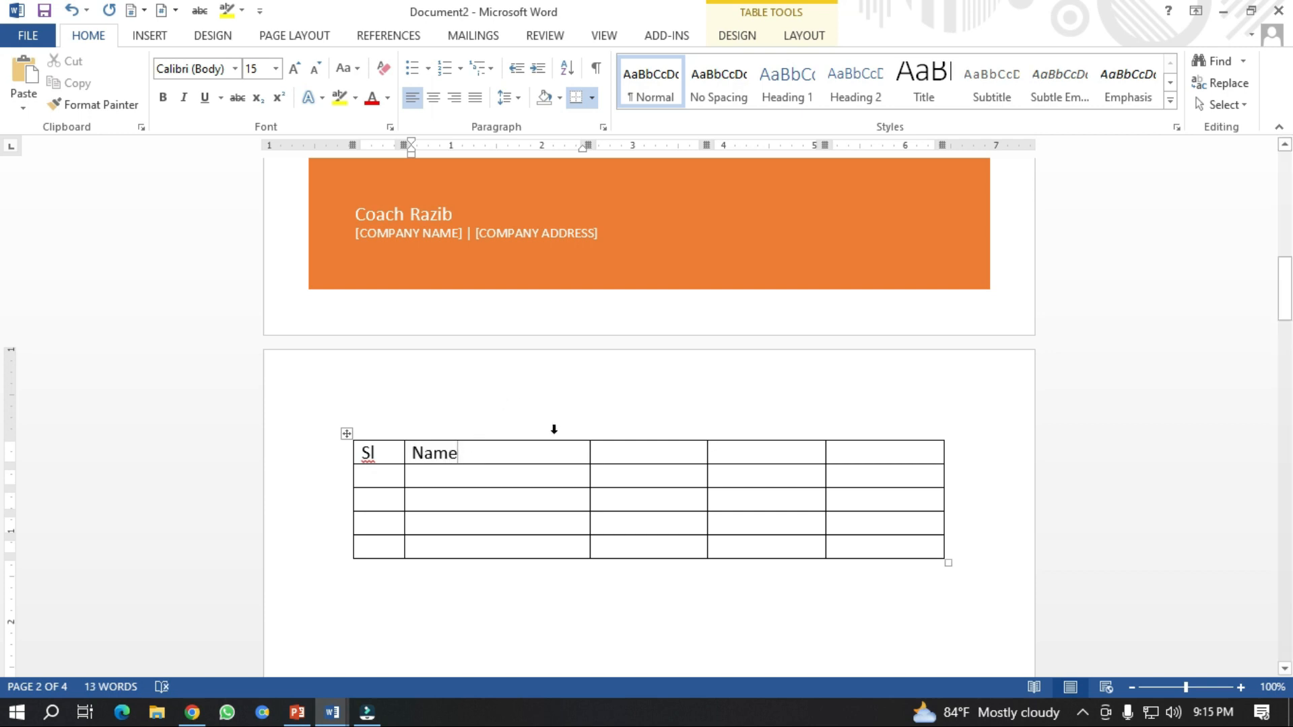
type("me")
left_click(633, 457)
type("Blood")
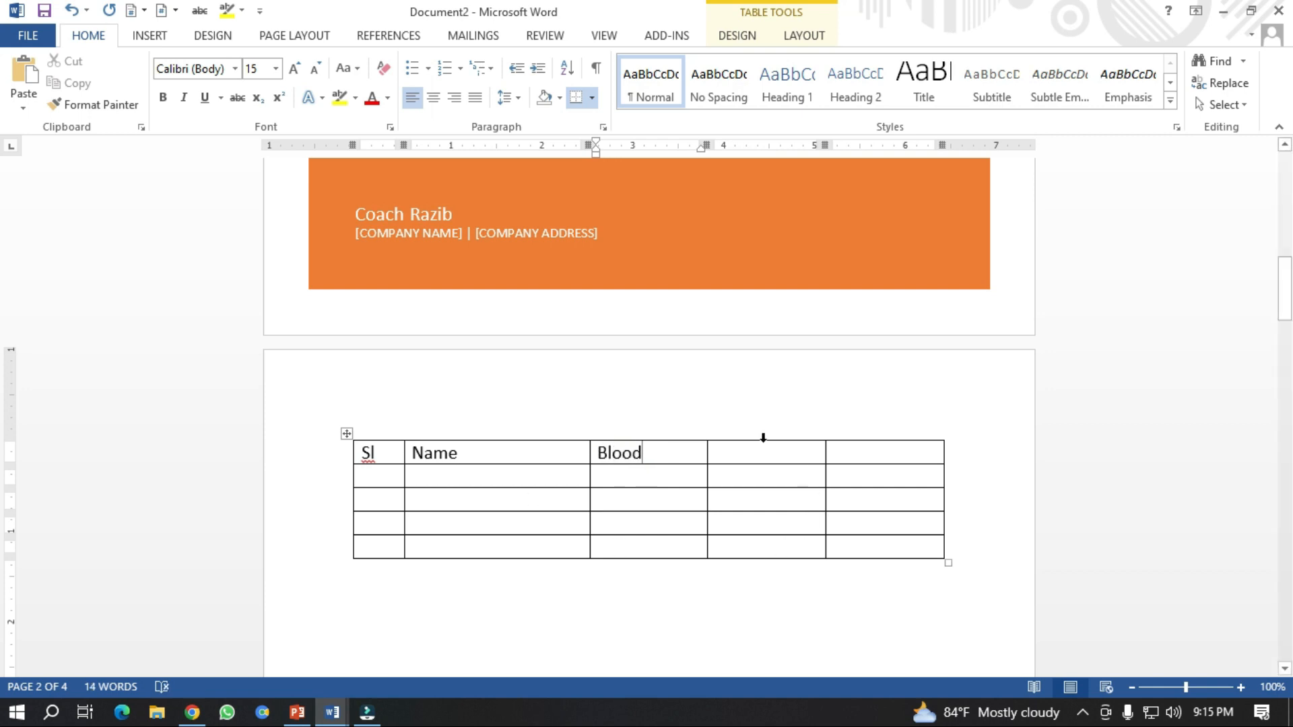
left_click(768, 453)
type("Area")
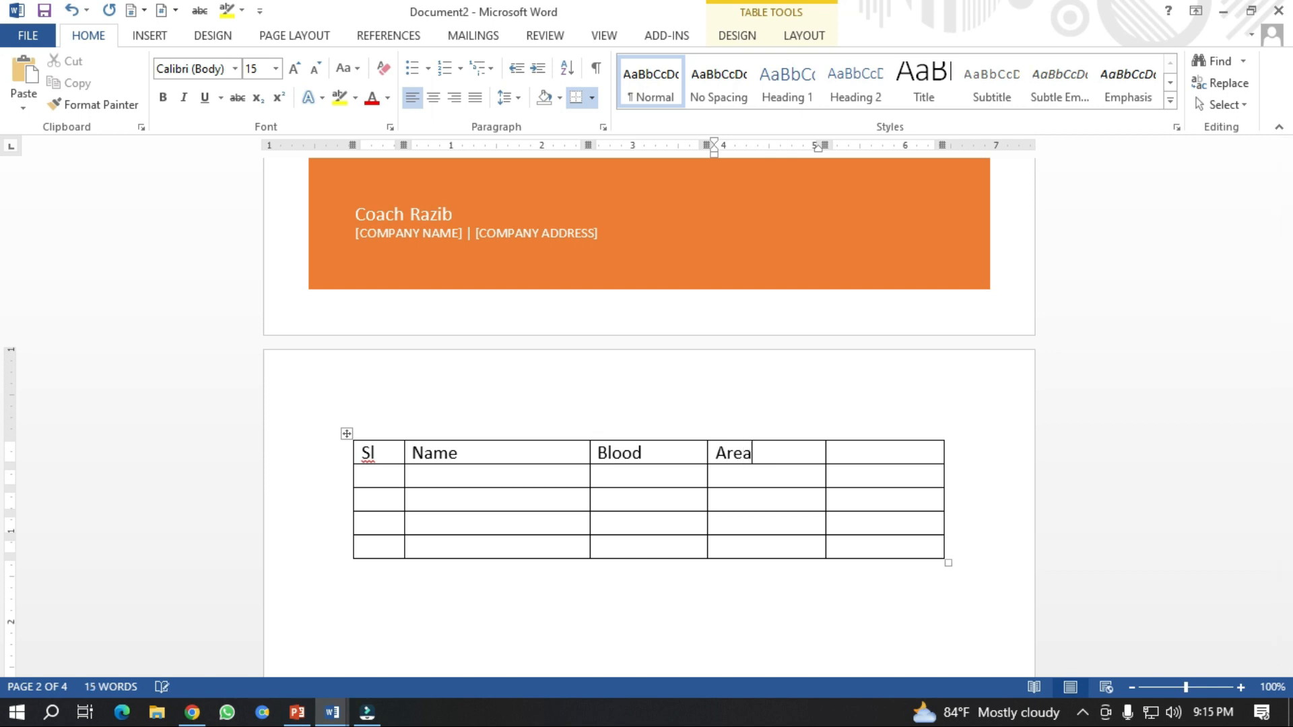
left_click(860, 453)
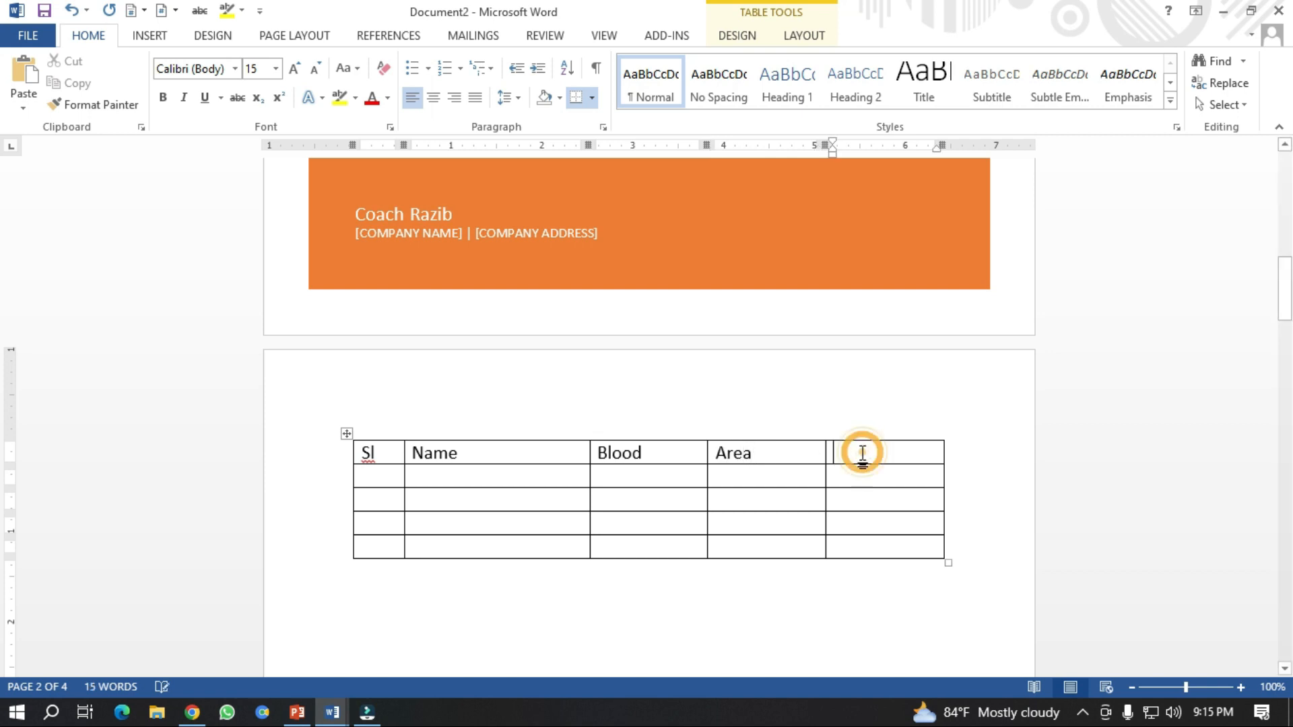
type("Schoo")
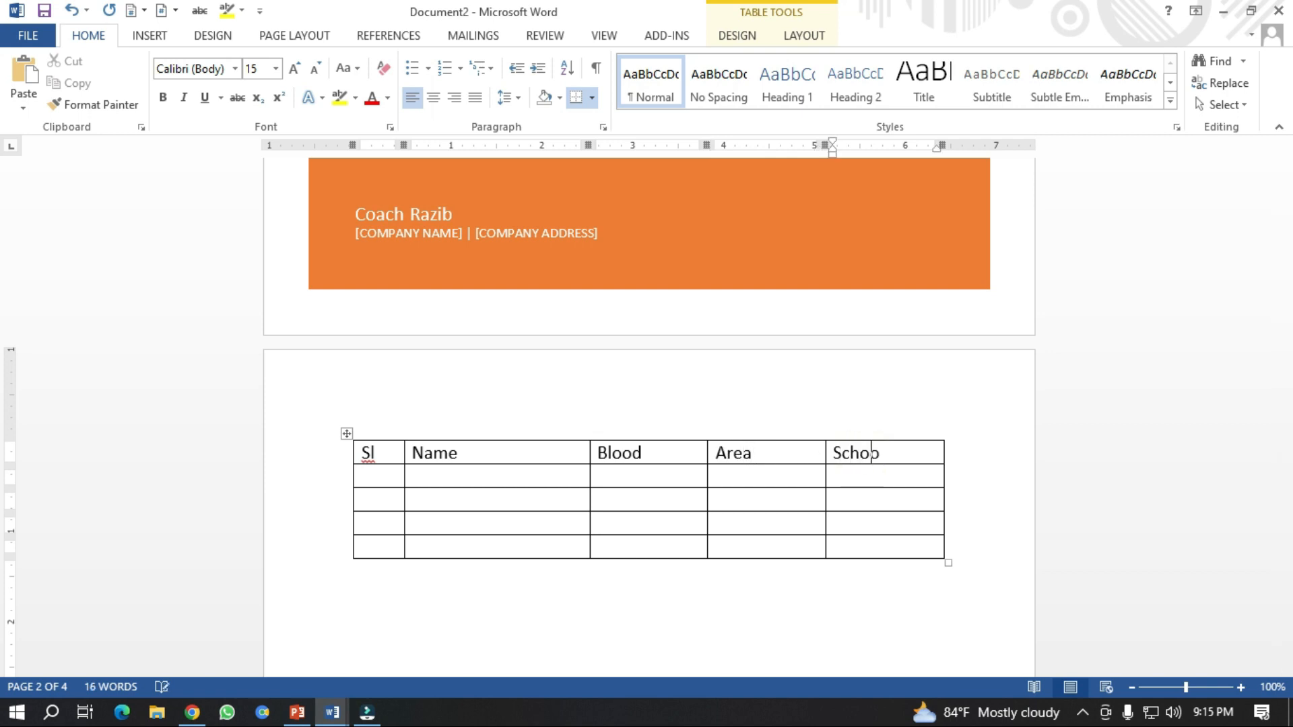
type("l Name")
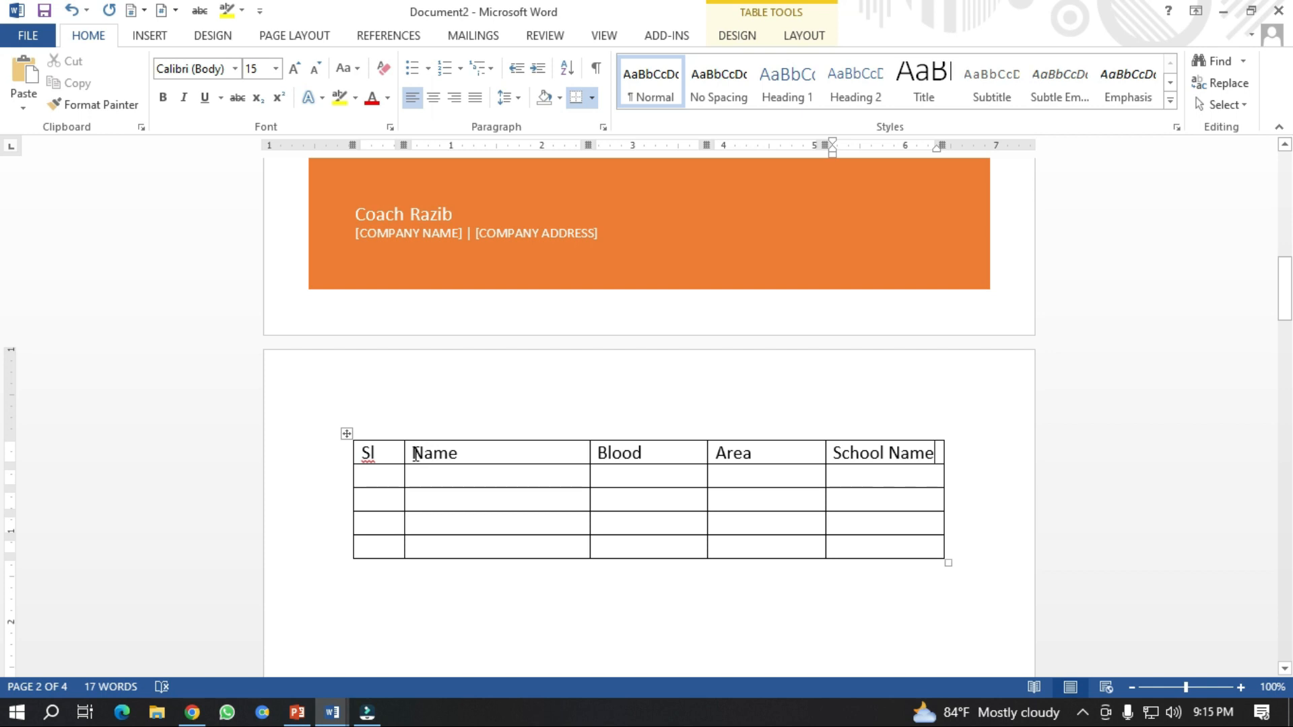
- Center the text of the table's heading row and shade the row with a medium blue theme color
left_click_drag(412, 454, 471, 451)
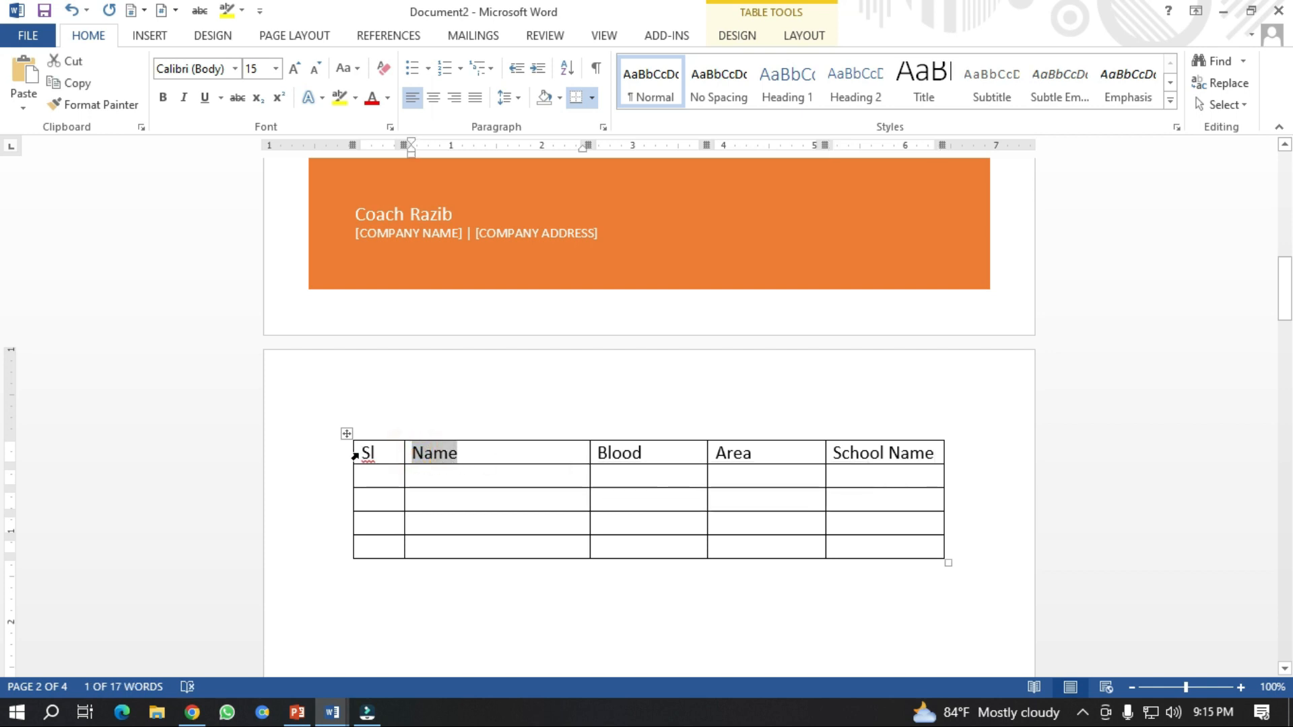
left_click(355, 456)
left_click(502, 451)
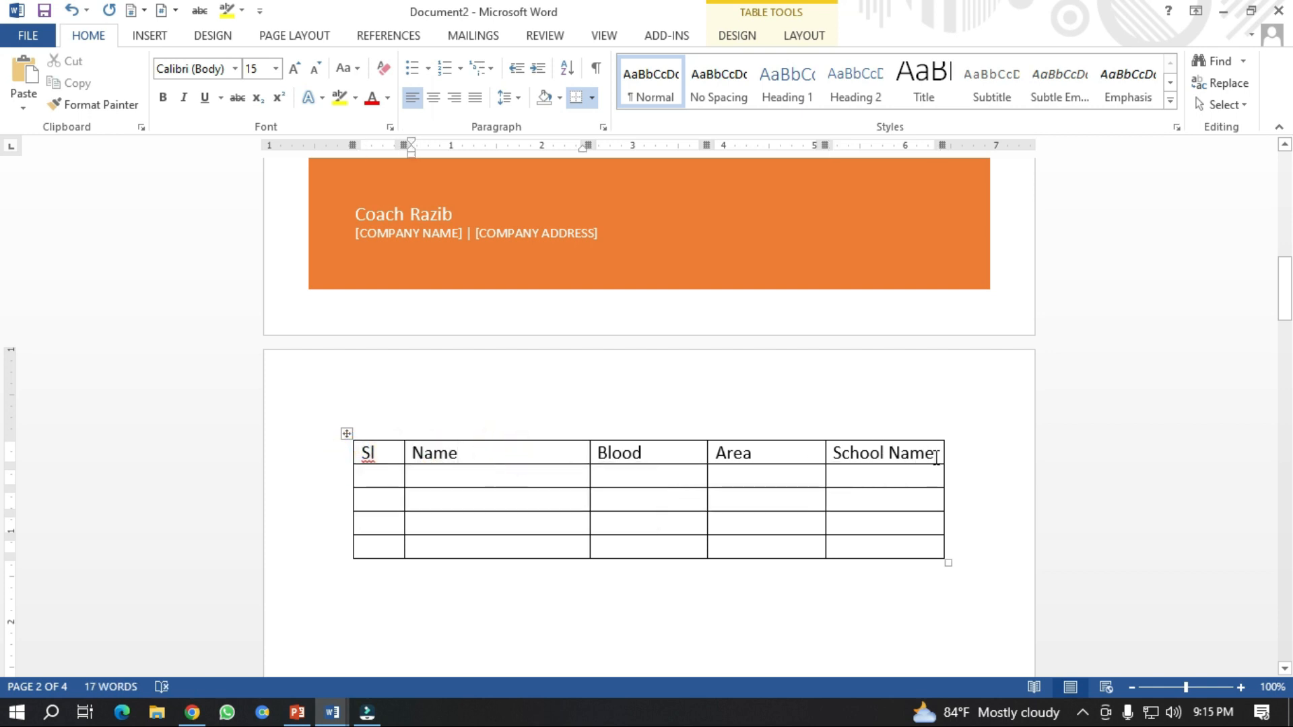
left_click_drag(936, 457, 347, 463)
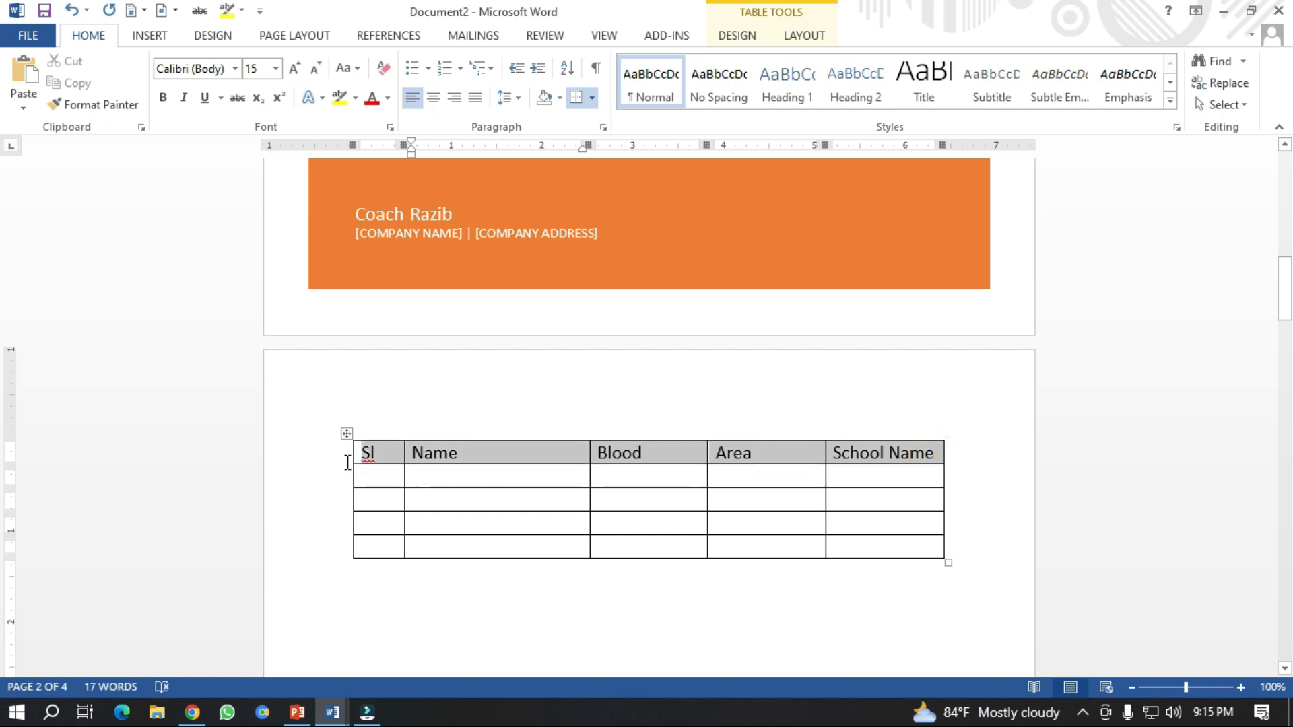
left_click(434, 98)
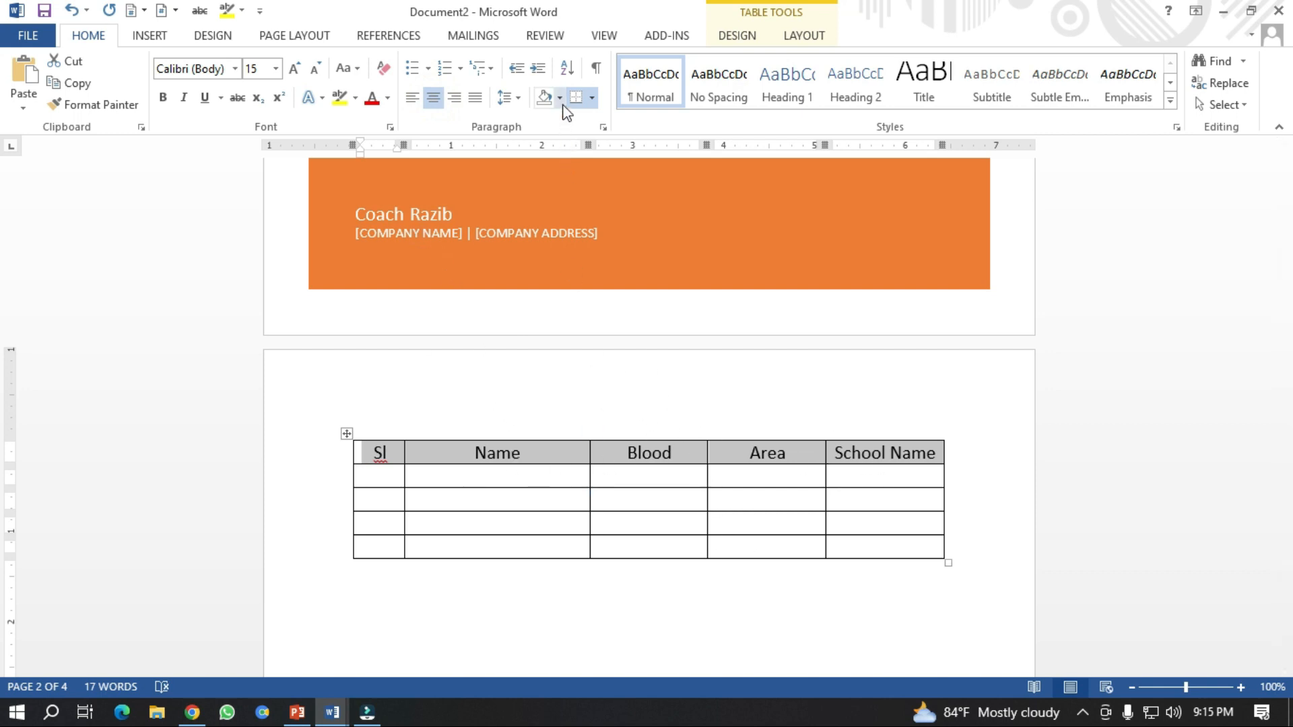
left_click(560, 98)
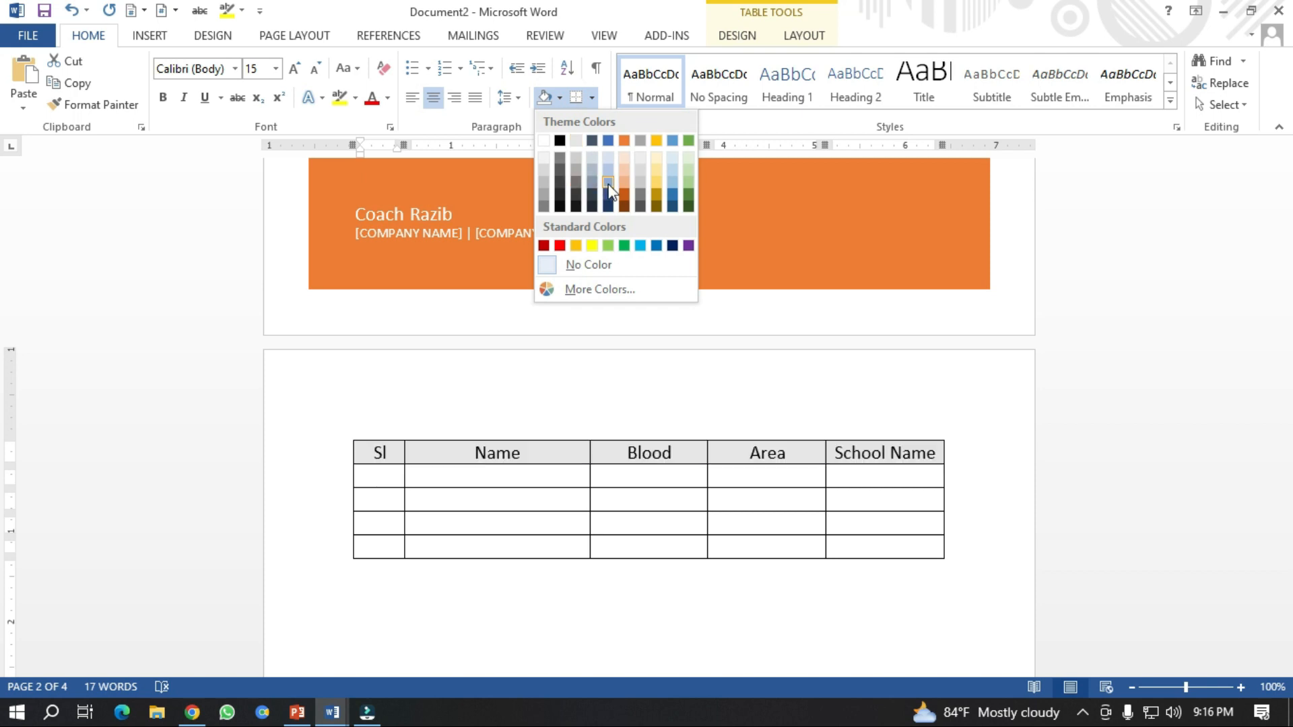
left_click(609, 185)
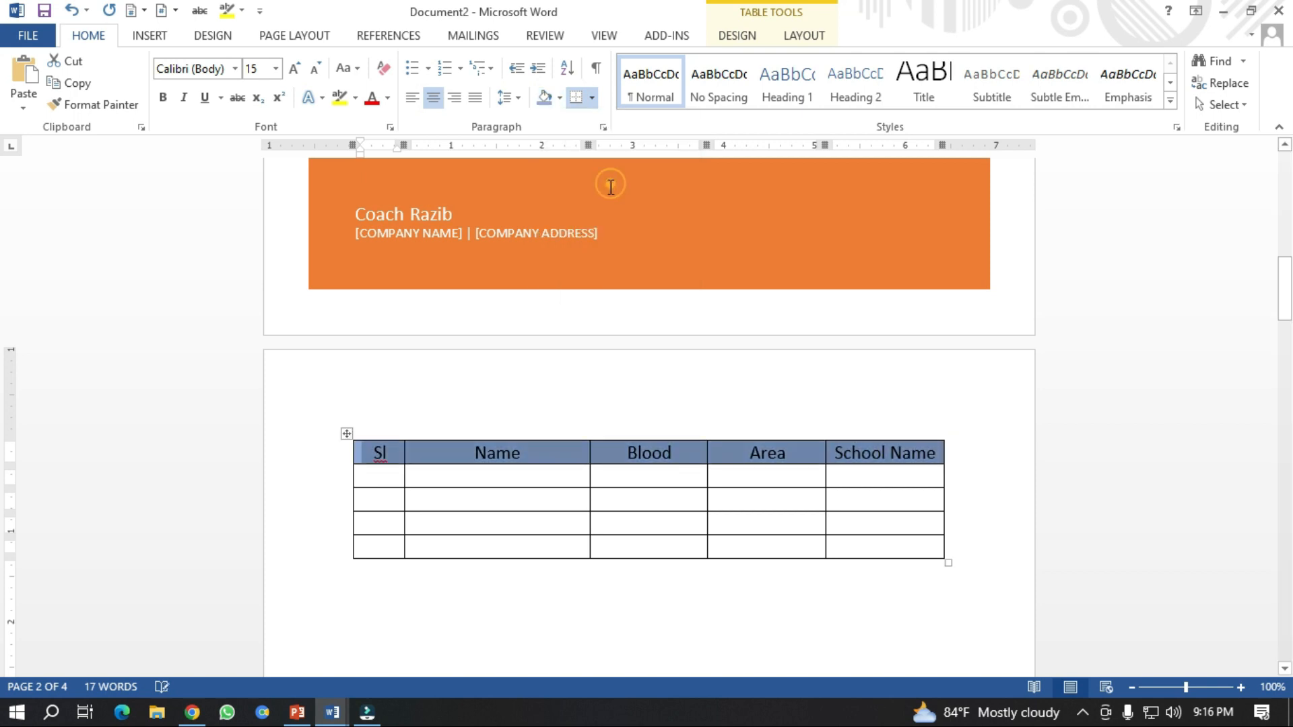
- Make the table's fourth row slightly taller
left_click(613, 505)
left_click(460, 506)
left_click(691, 513)
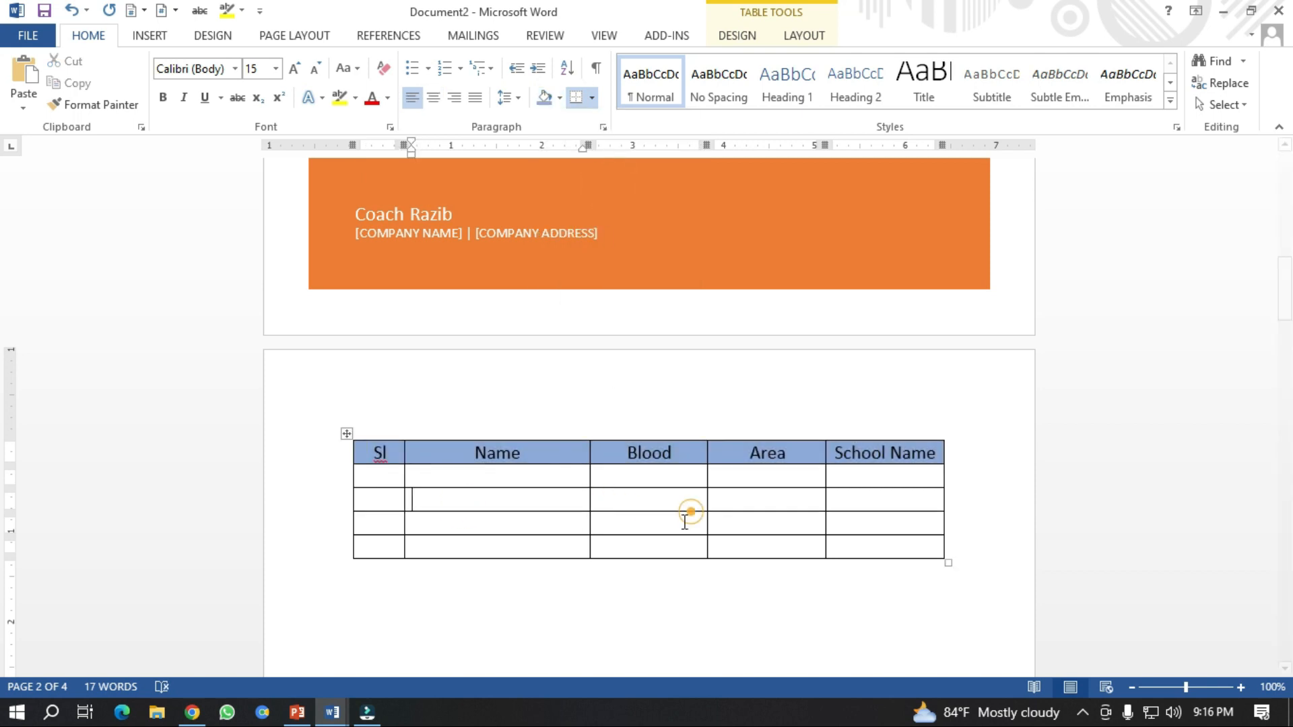
left_click_drag(523, 535, 523, 538)
left_click(486, 513)
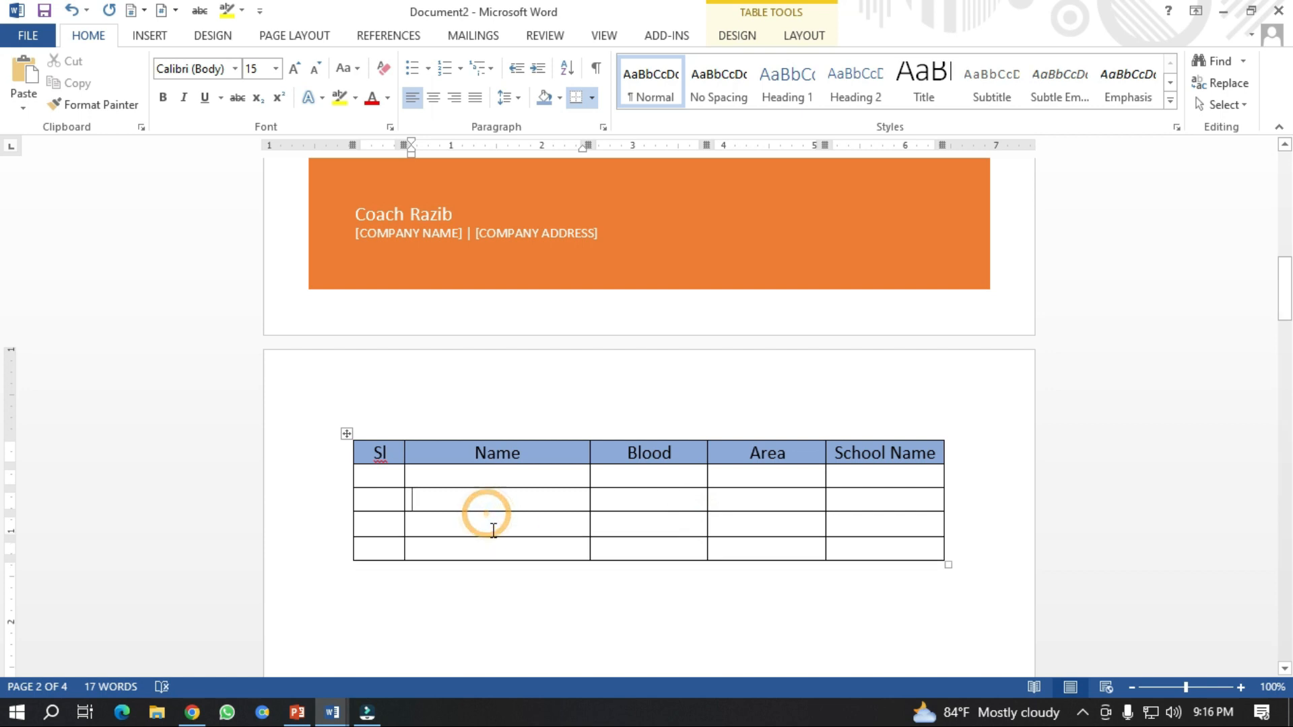
left_click(490, 528)
- Apply "1. 2. 3." automatic numbering to the empty cells below the "Sl" heading
left_click(379, 479)
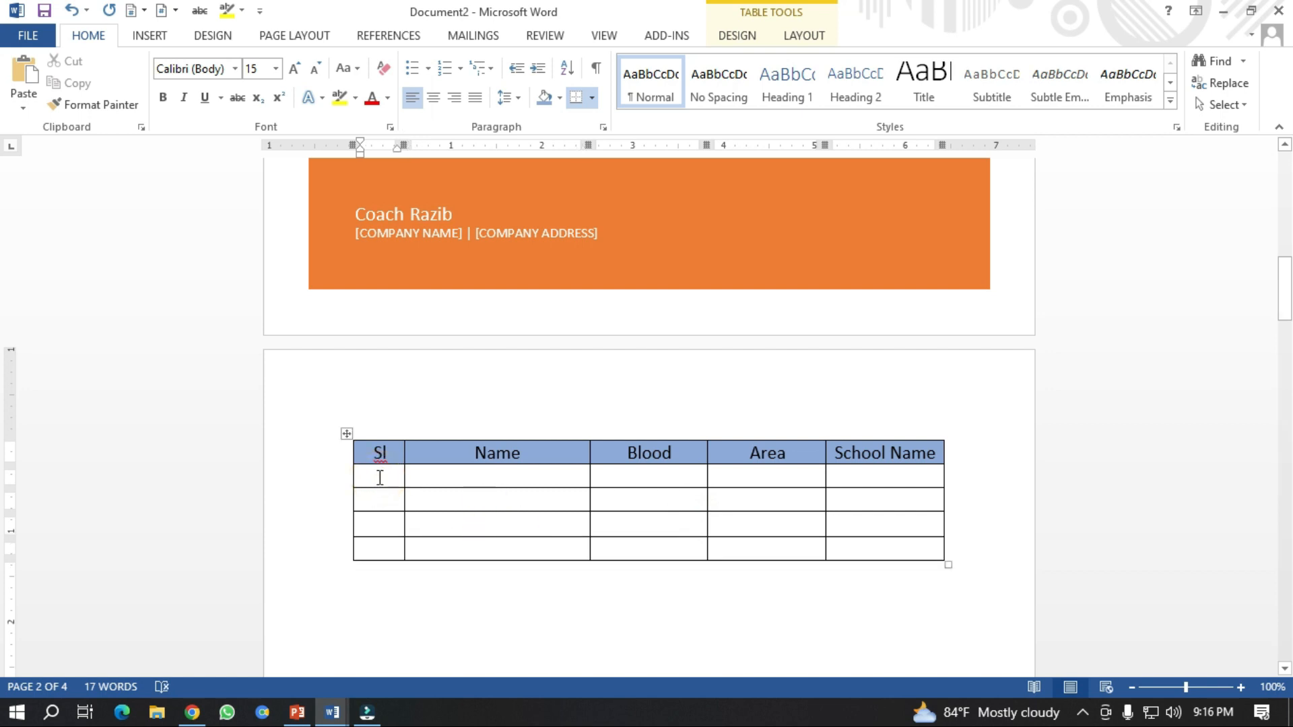
left_click_drag(378, 480, 383, 556)
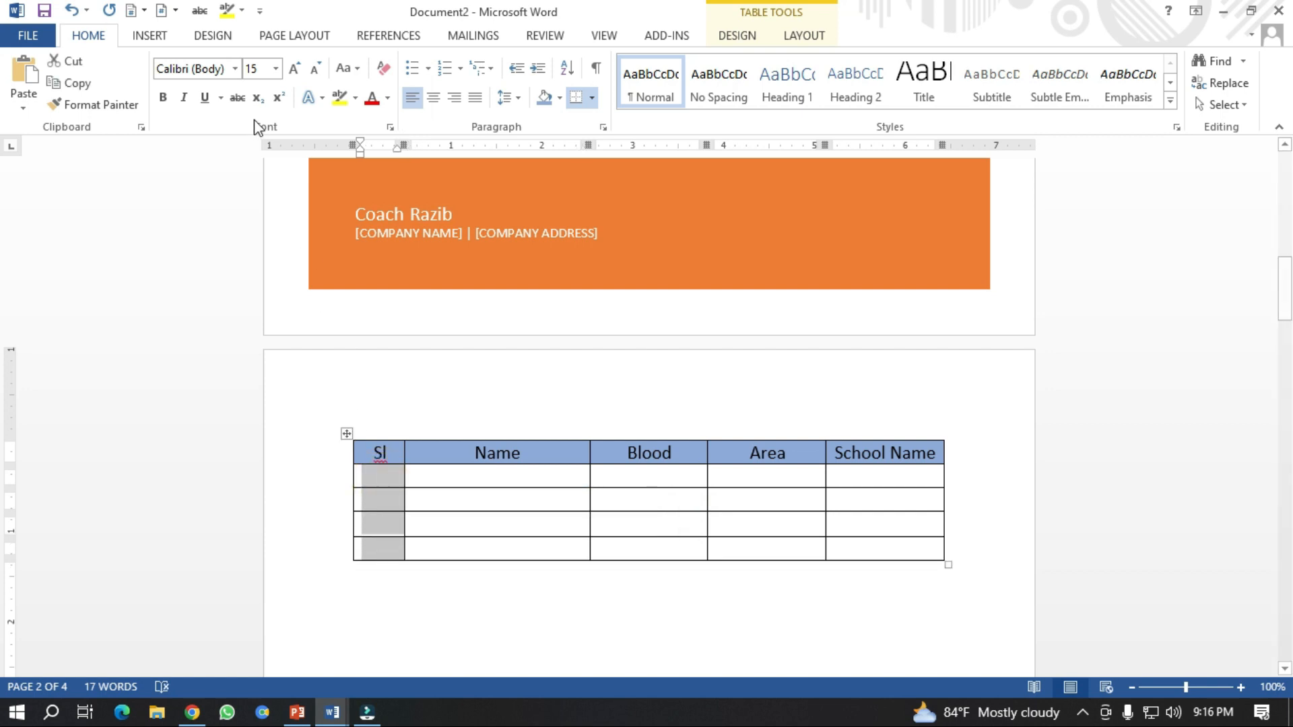
left_click(461, 69)
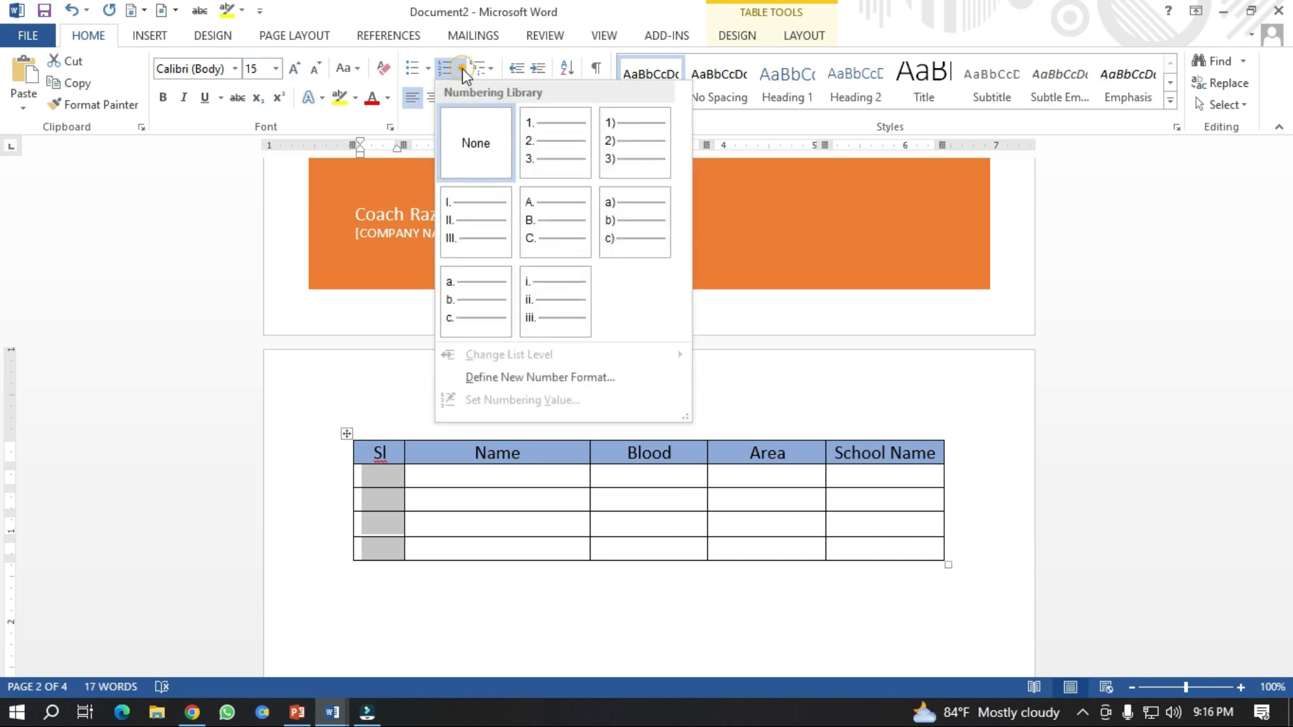
left_click(567, 162)
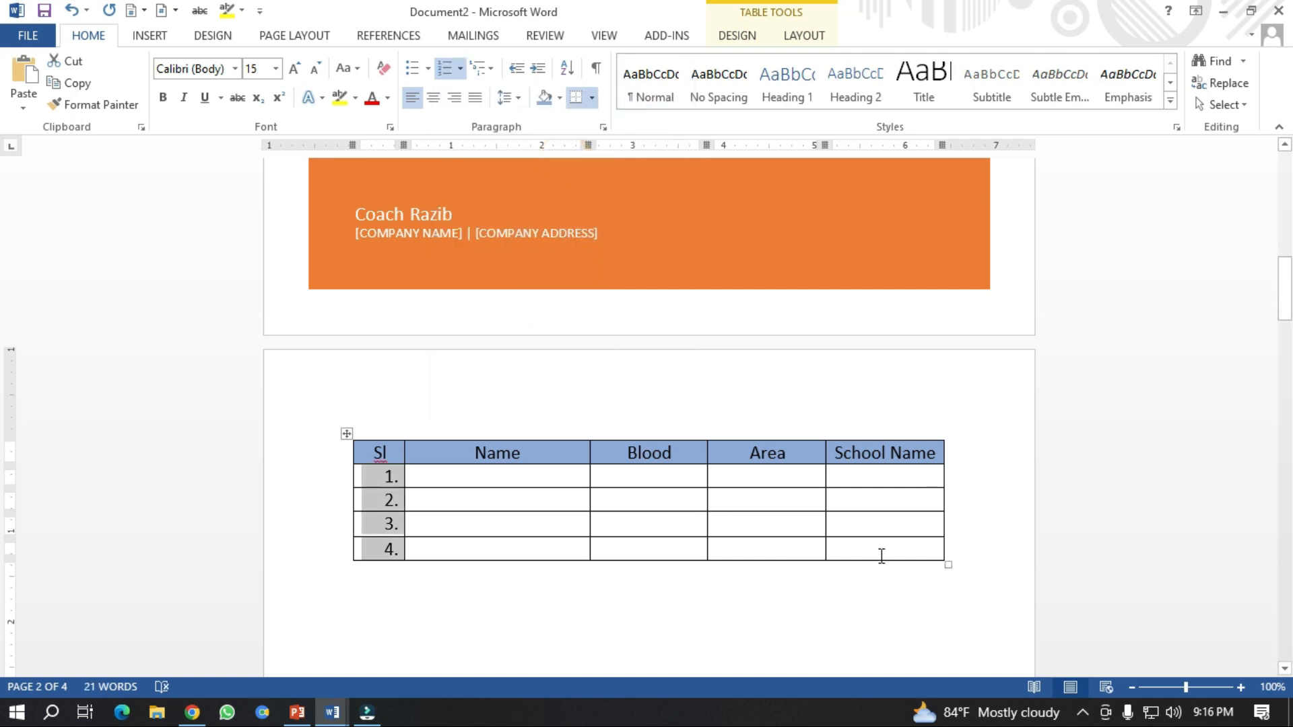
- Add one more row at the end of the table
left_click(889, 552)
key("Tab")
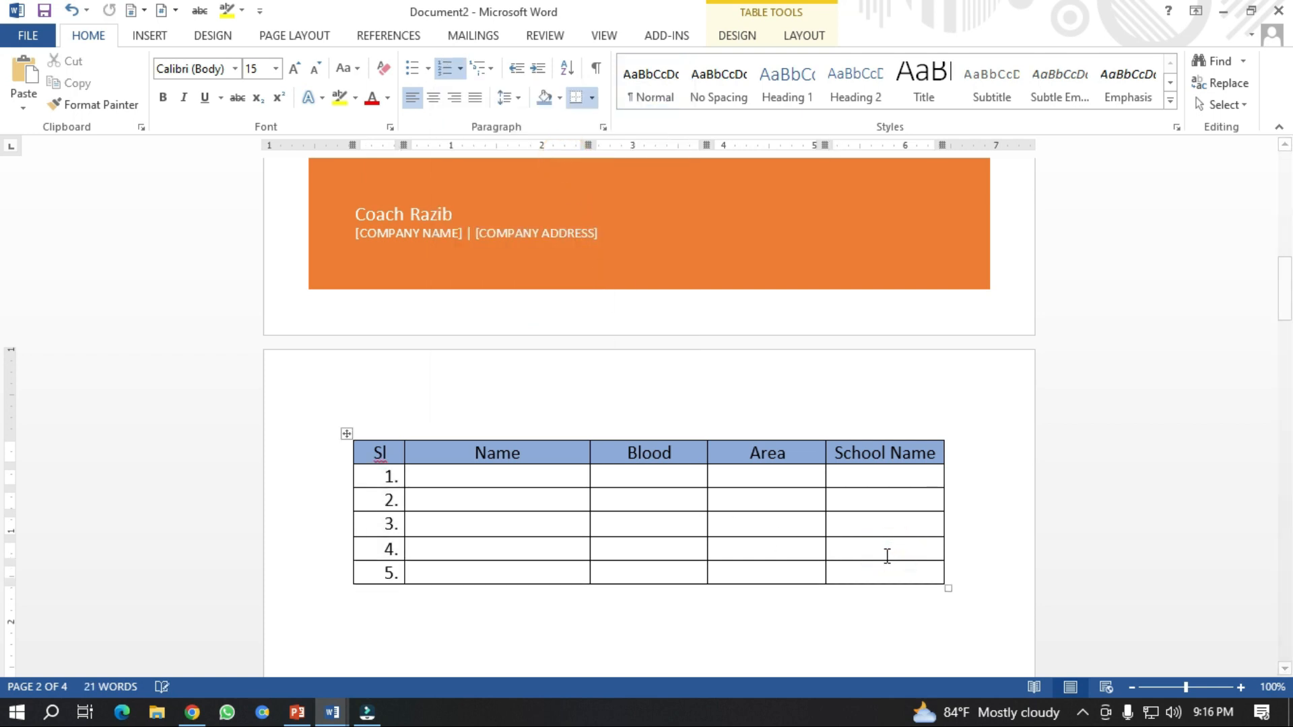
left_click(479, 576)
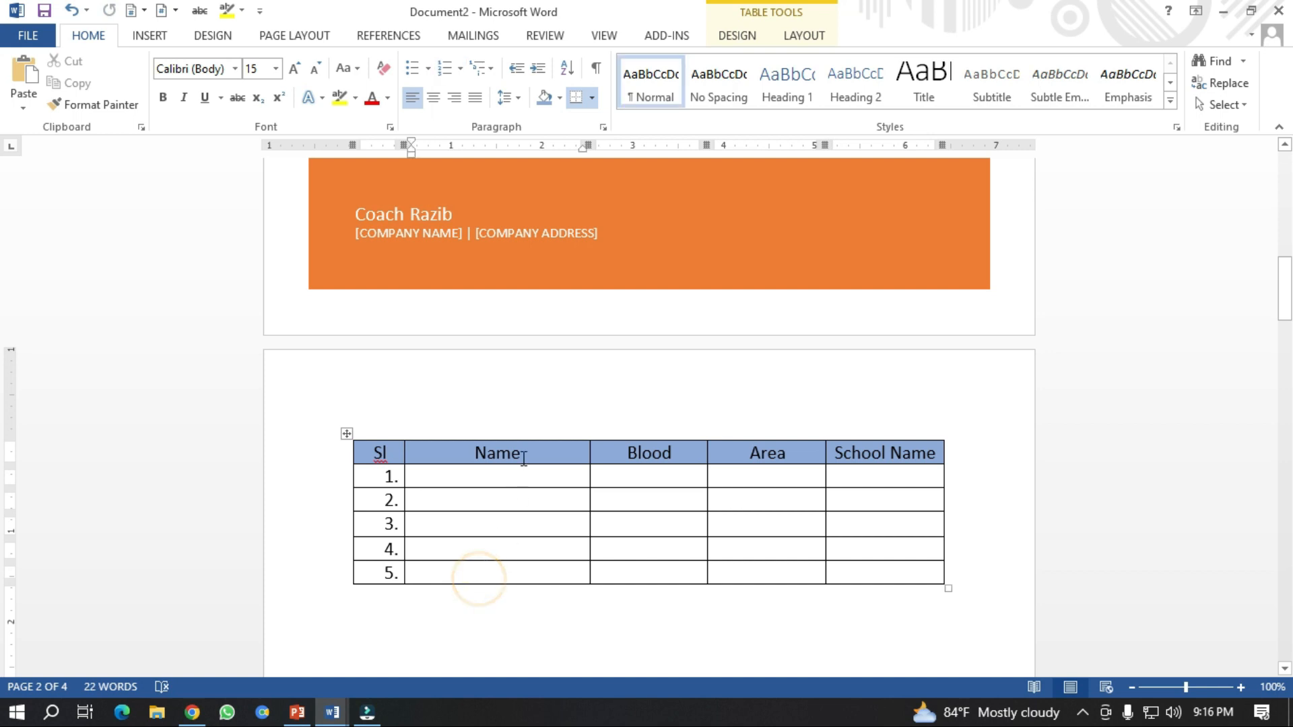
- Enter "Students Bio" in the header of page 2 above the table and return to the document body
left_click(487, 417)
double_click(436, 421)
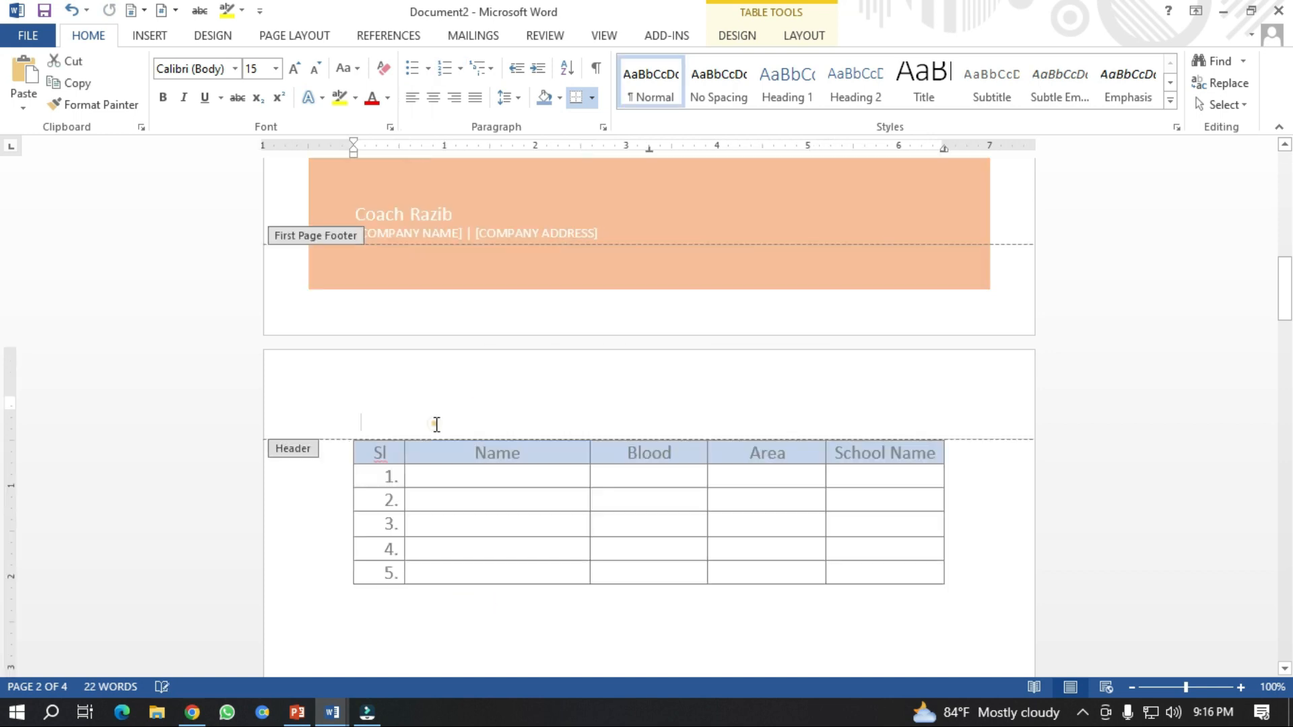
double_click(406, 422)
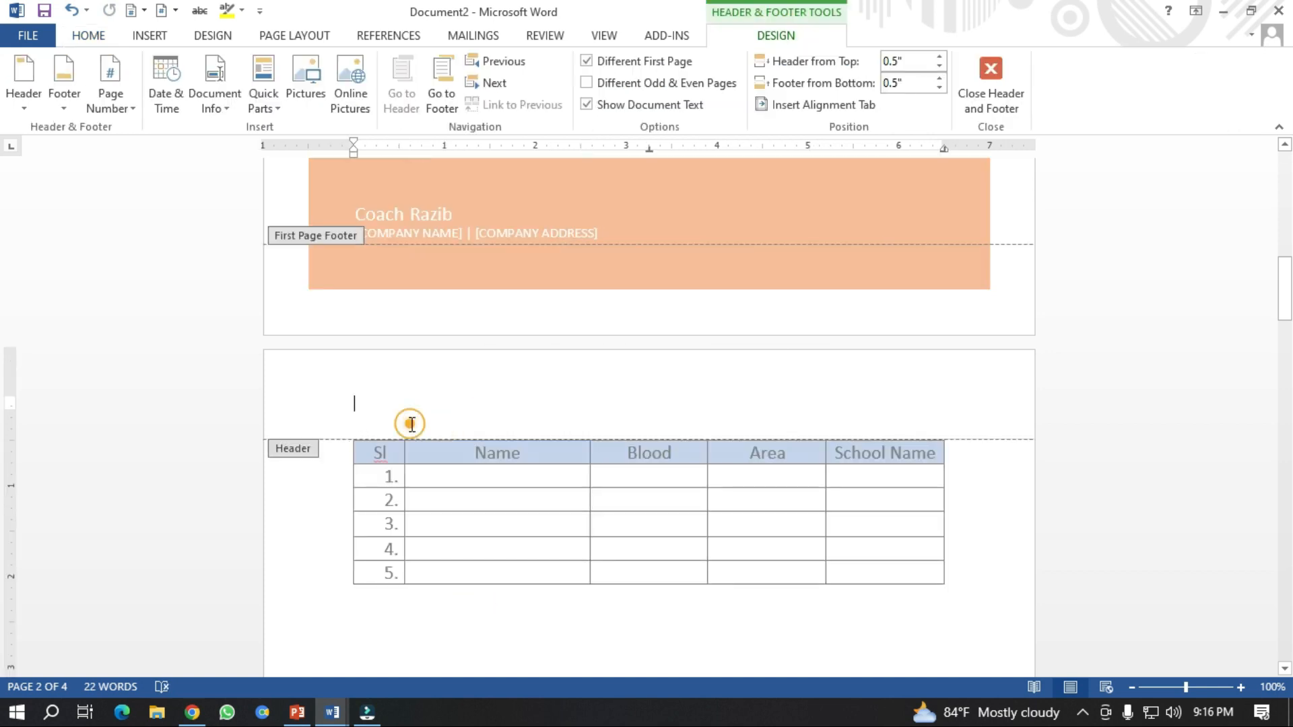
left_click(306, 470)
double_click(405, 399)
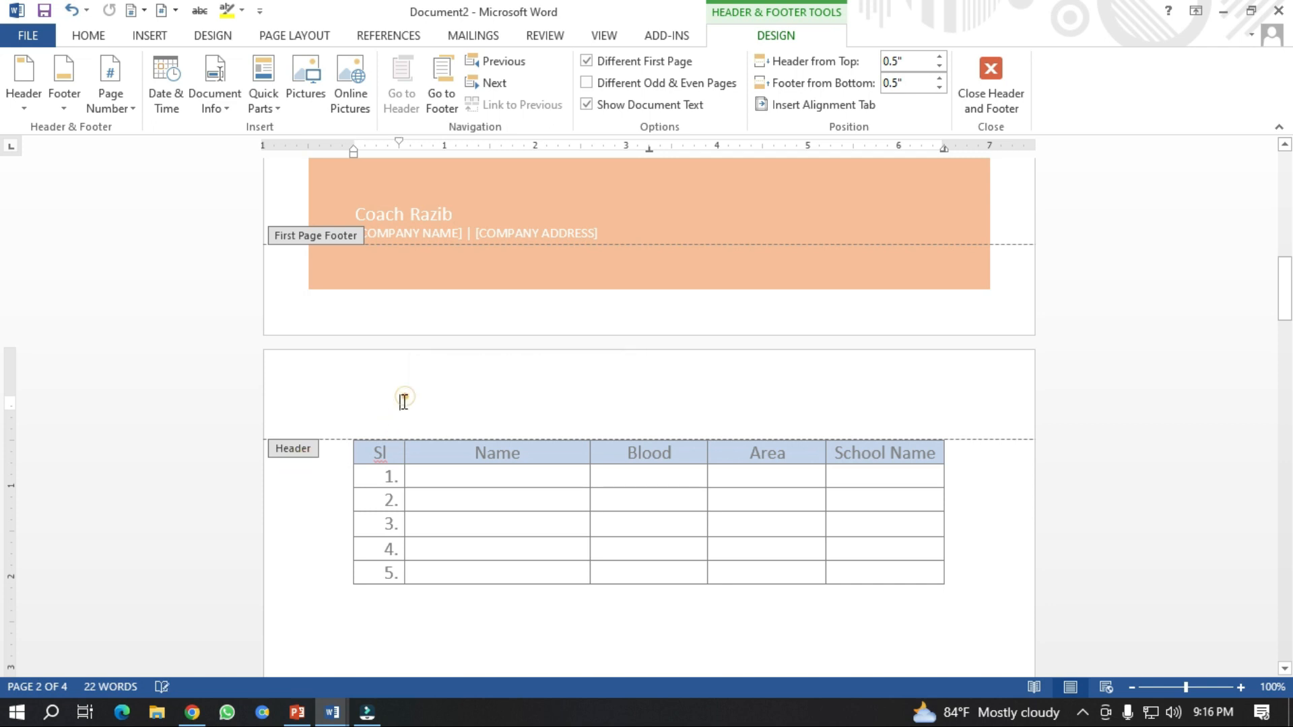
left_click(370, 410)
left_click(341, 410)
left_click(410, 416)
type("st")
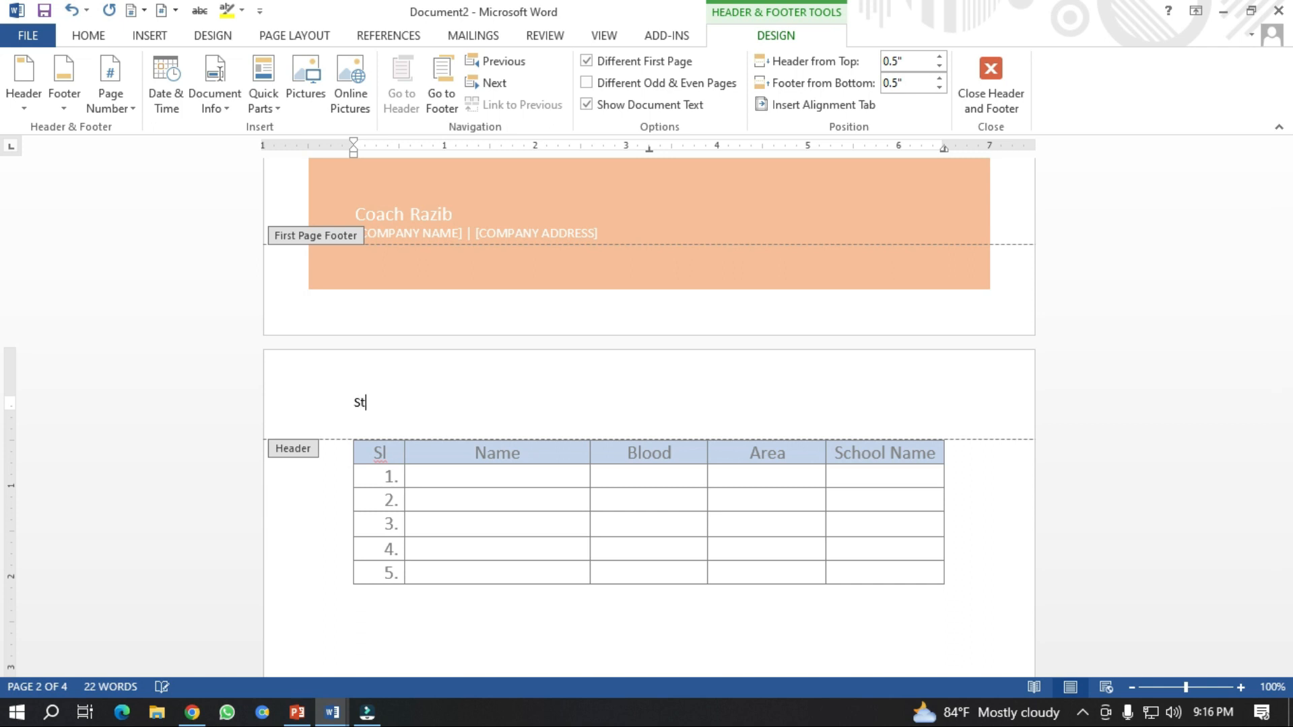
type("udents Bio")
left_click(514, 392)
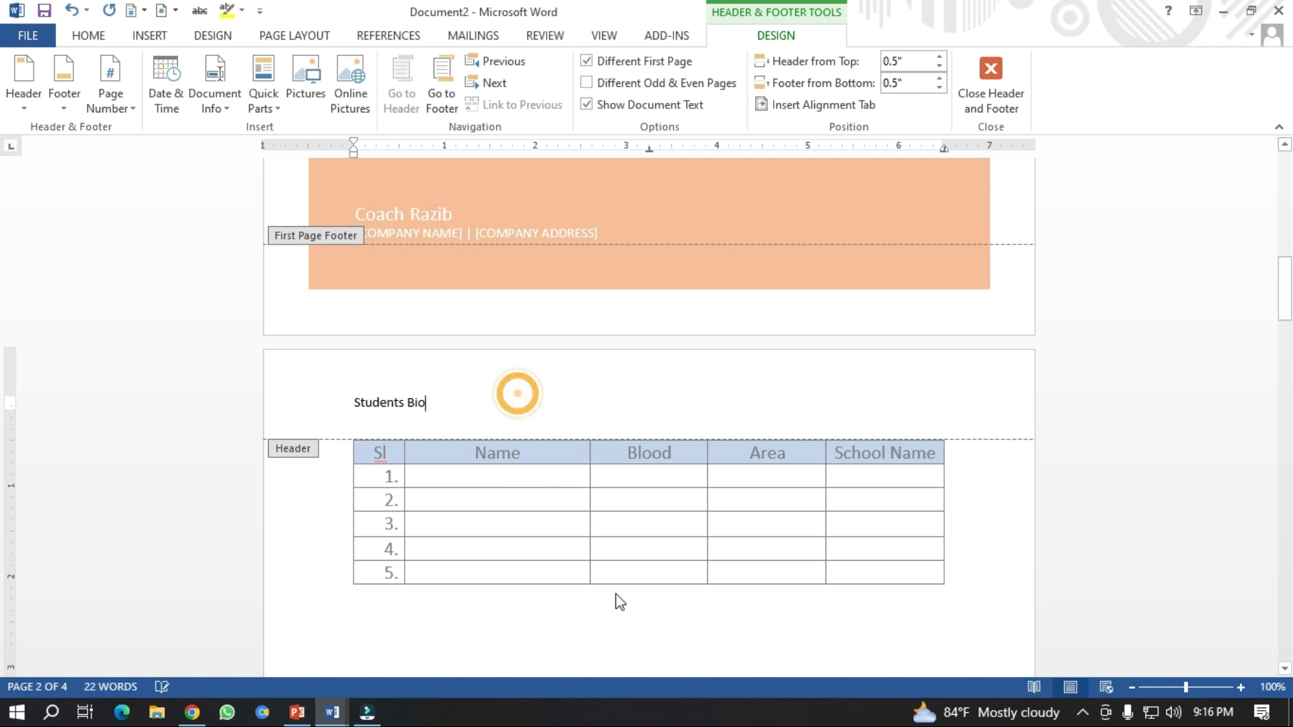
double_click(616, 605)
scroll(577, 611, "down", 1)
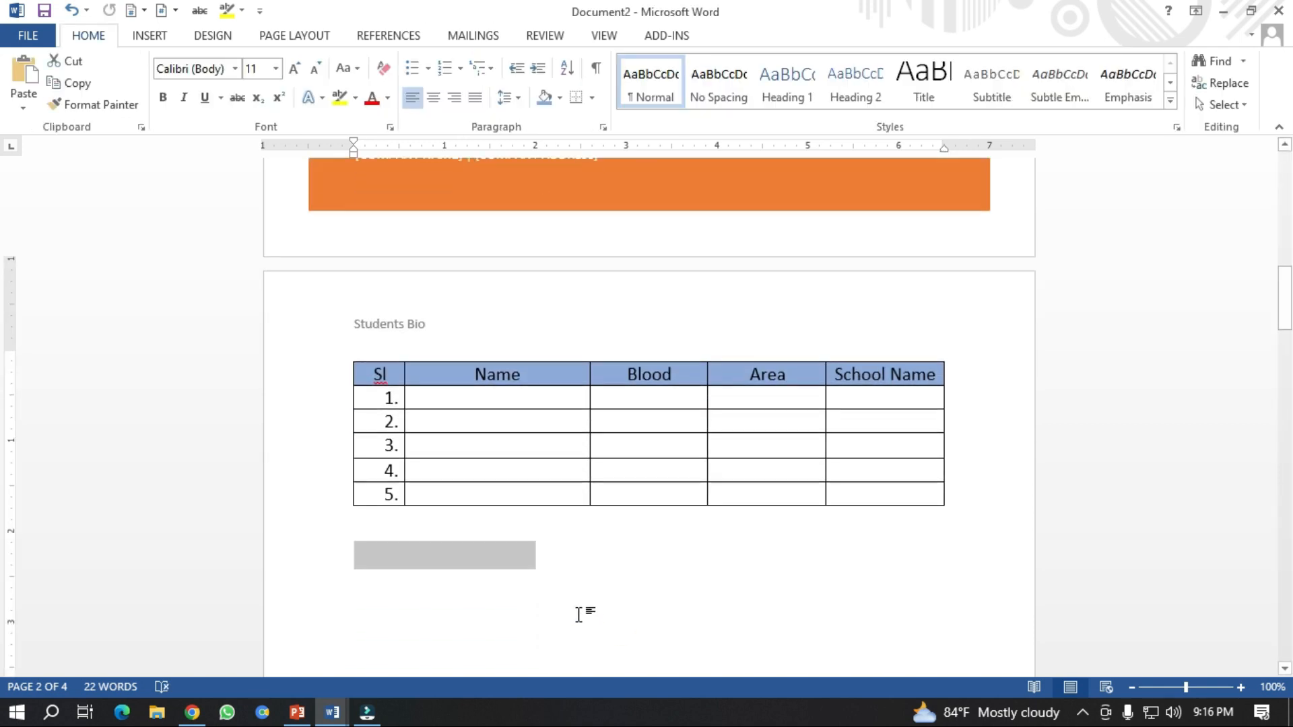
scroll(580, 620, "up", 4)
scroll(579, 620, "down", 15)
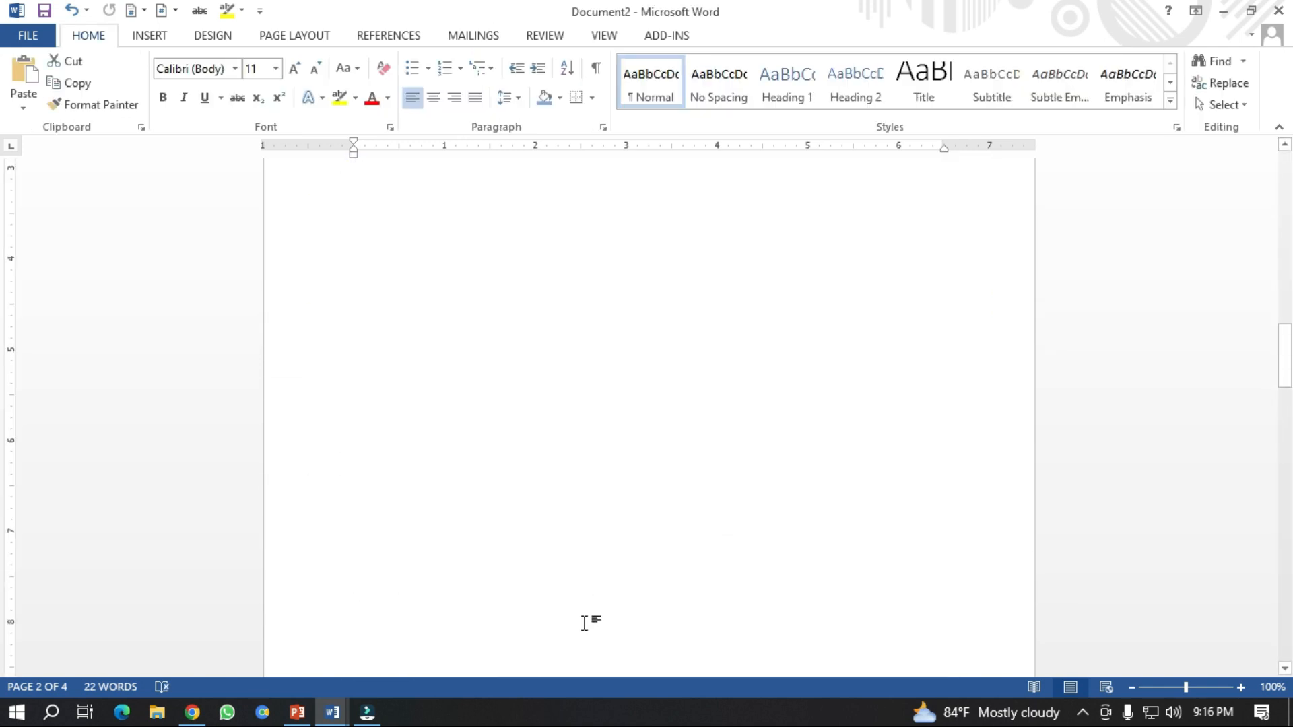
scroll(585, 623, "up", 15)
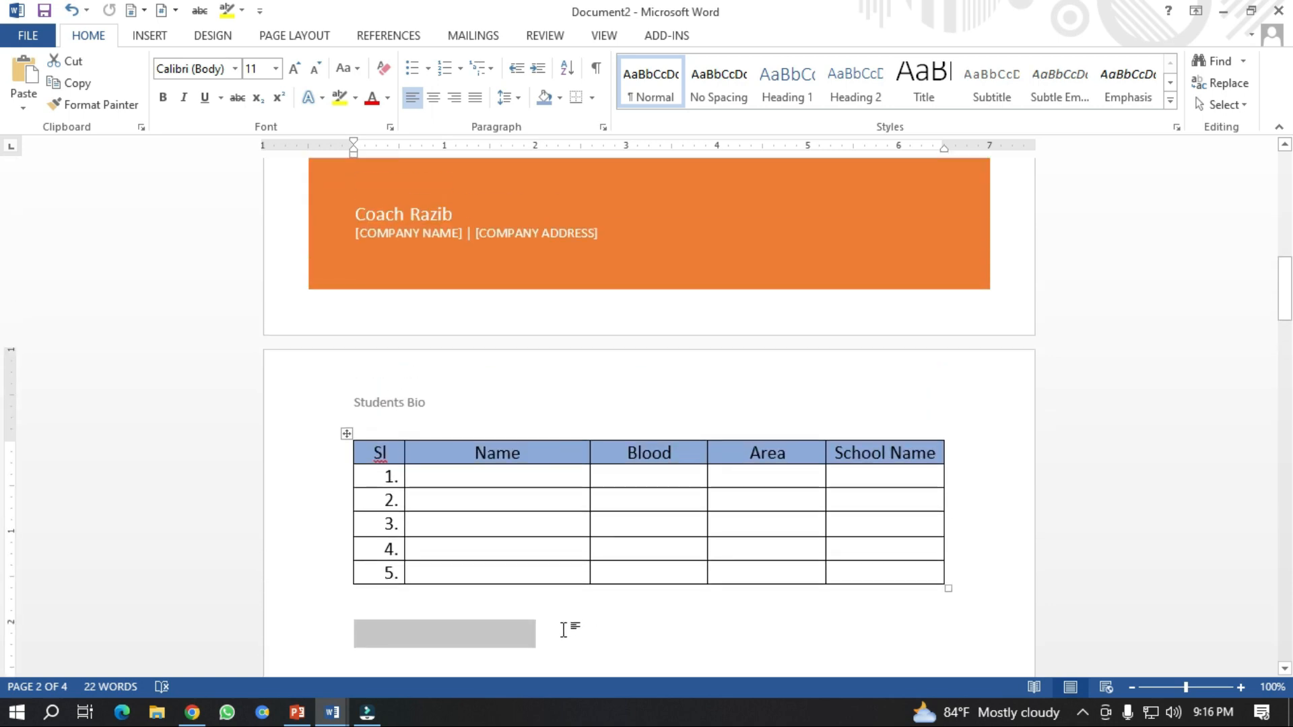
left_click(563, 628)
left_click(491, 577)
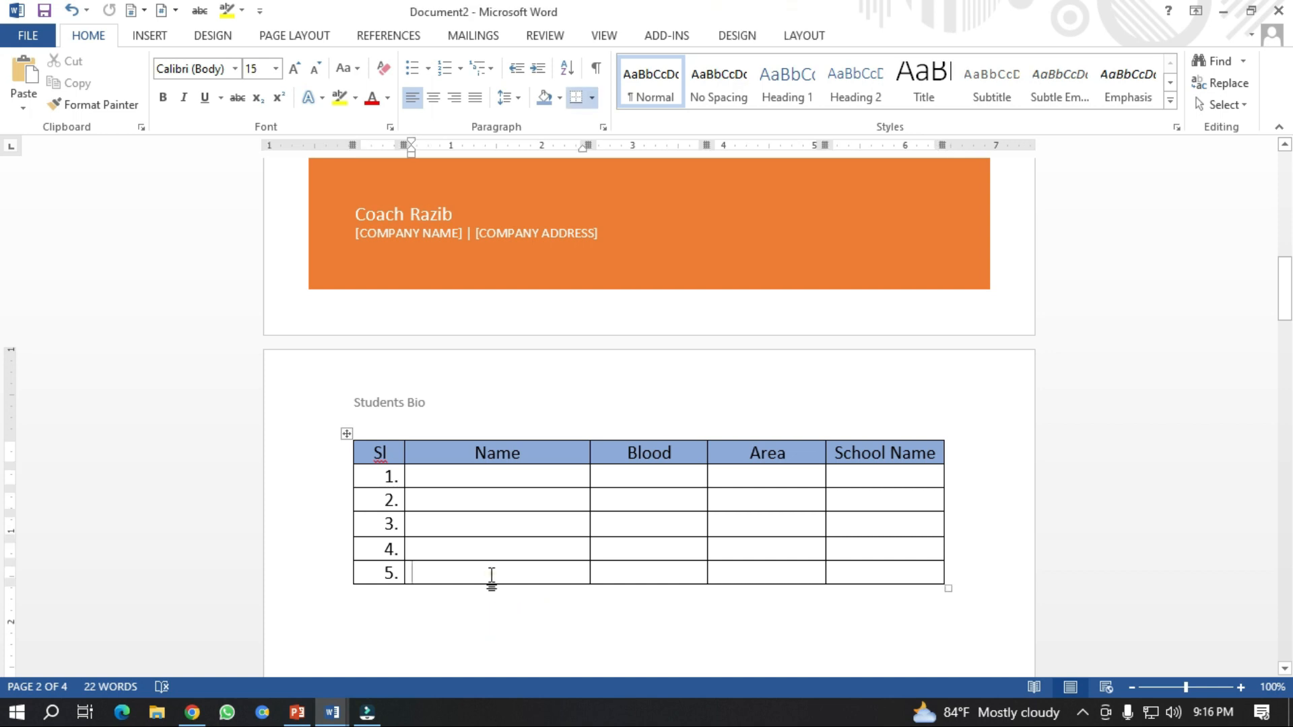
left_click(448, 475)
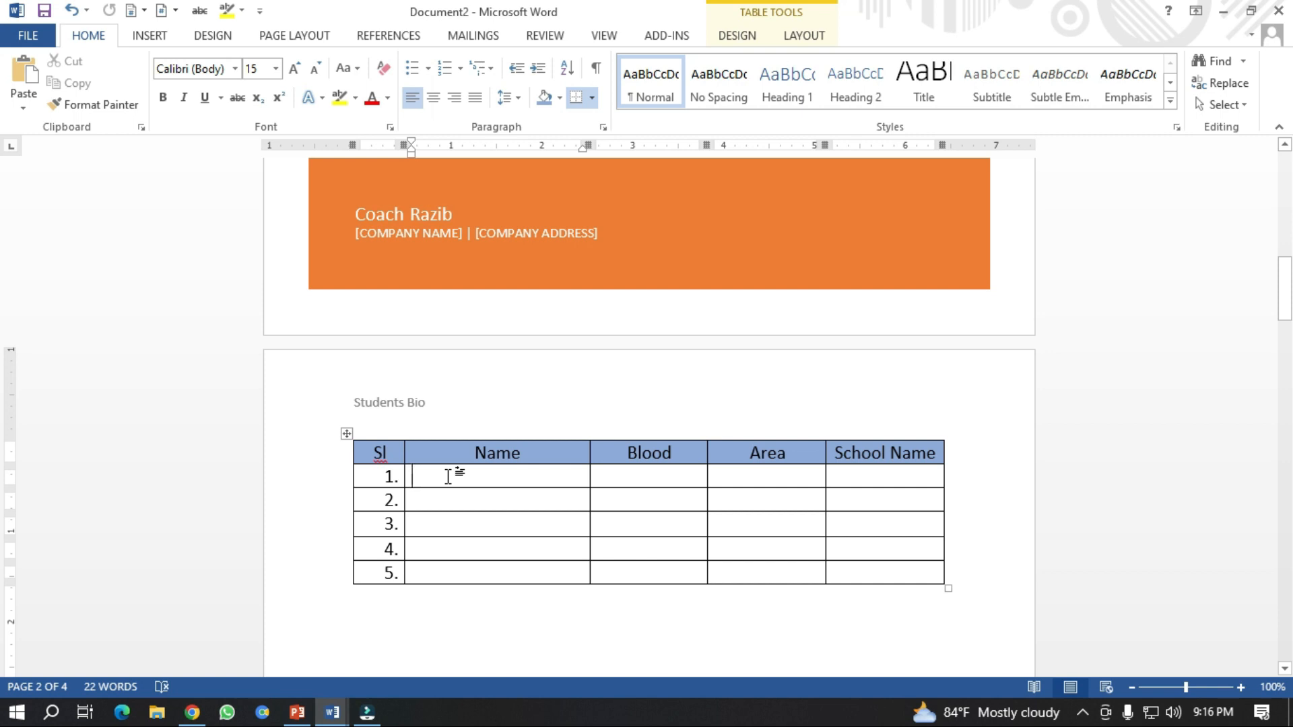
left_click(752, 473)
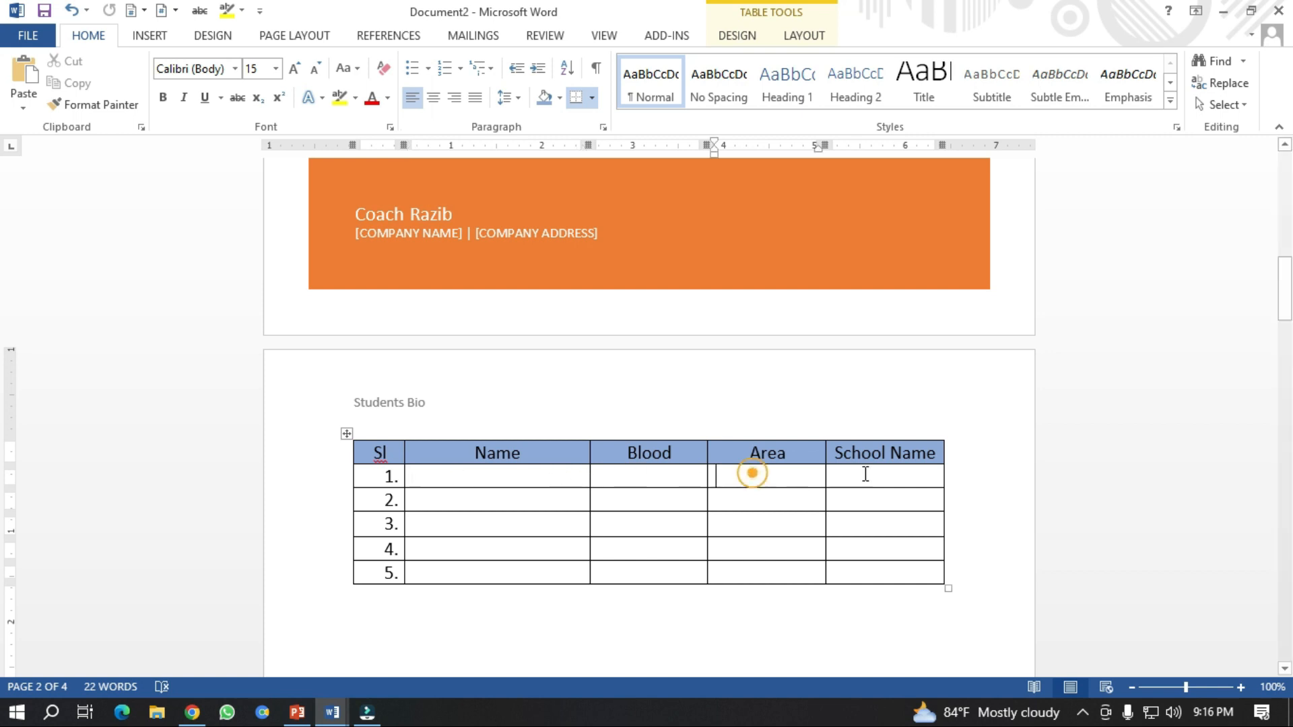
left_click(879, 473)
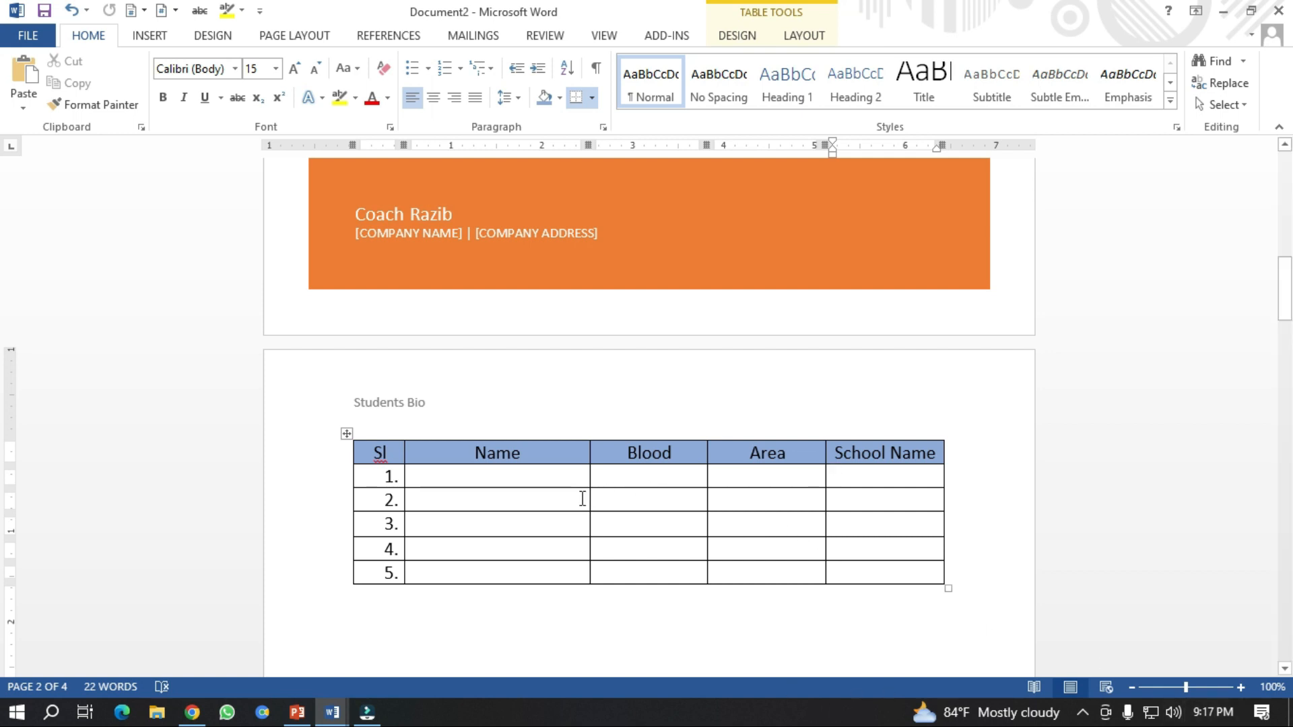
- Draw vertical table borders splitting the full Name column and the five cells below the "School Name" heading
left_click(149, 35)
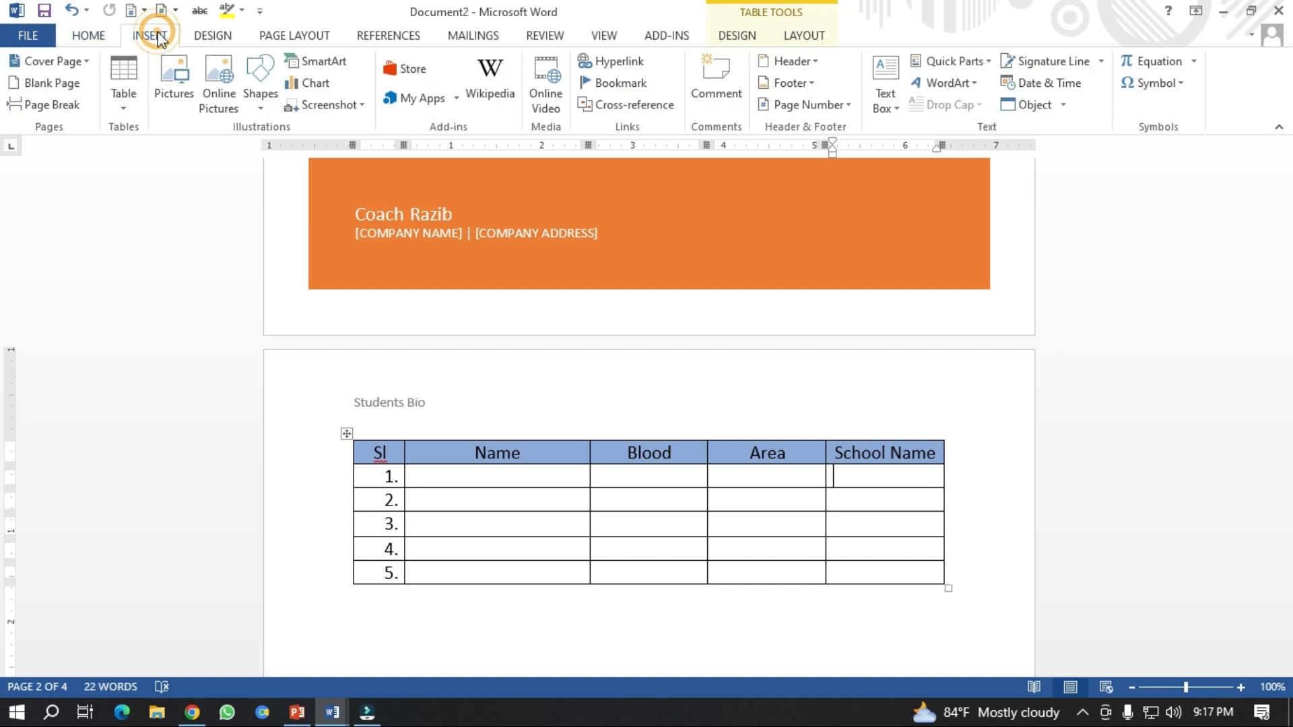
left_click(127, 111)
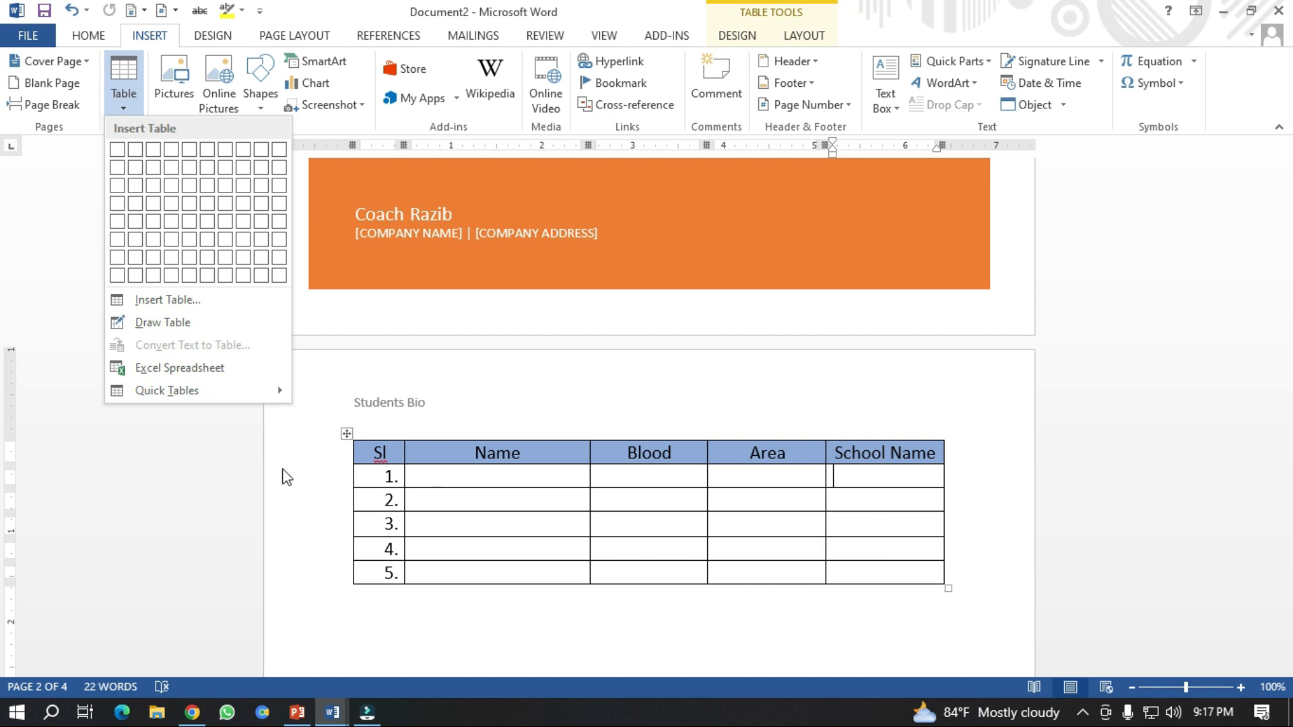
left_click(180, 324)
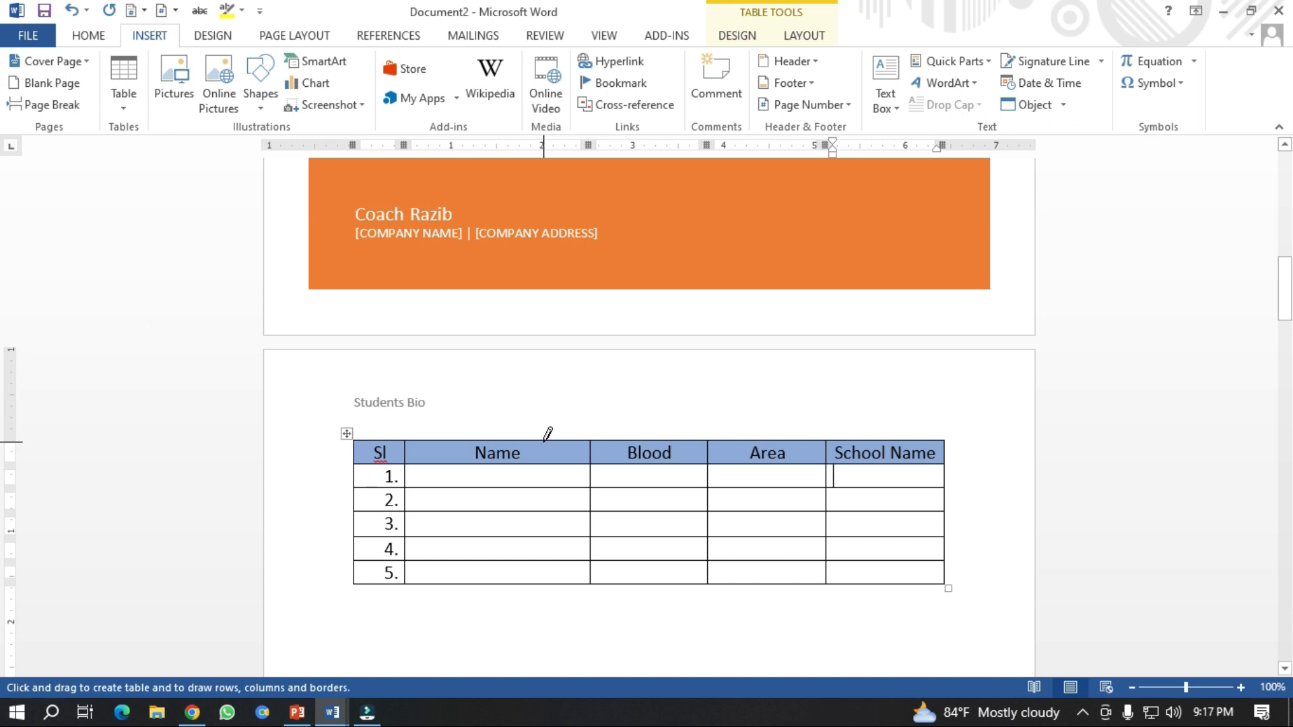
left_click_drag(544, 439, 544, 583)
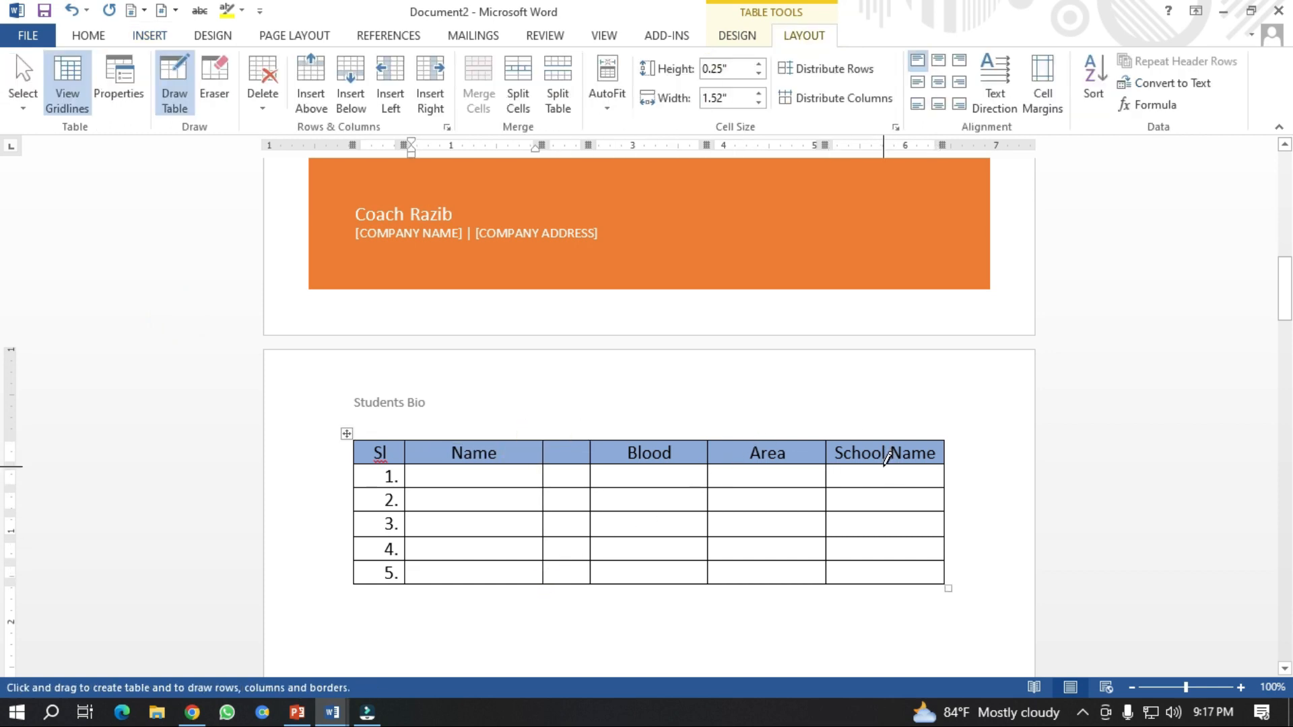
left_click_drag(885, 463, 893, 579)
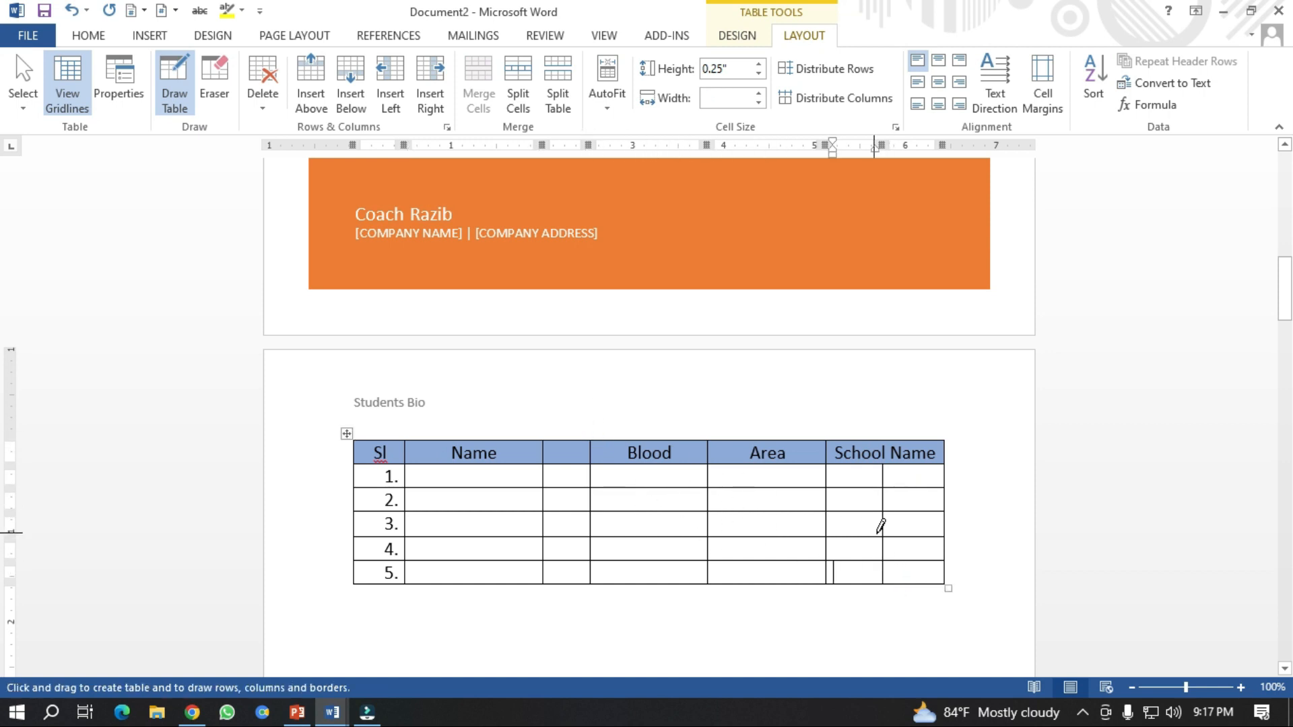
- Erase the inner borders below the "School Name" heading to make one large cell, and stop erasing
left_click(210, 93)
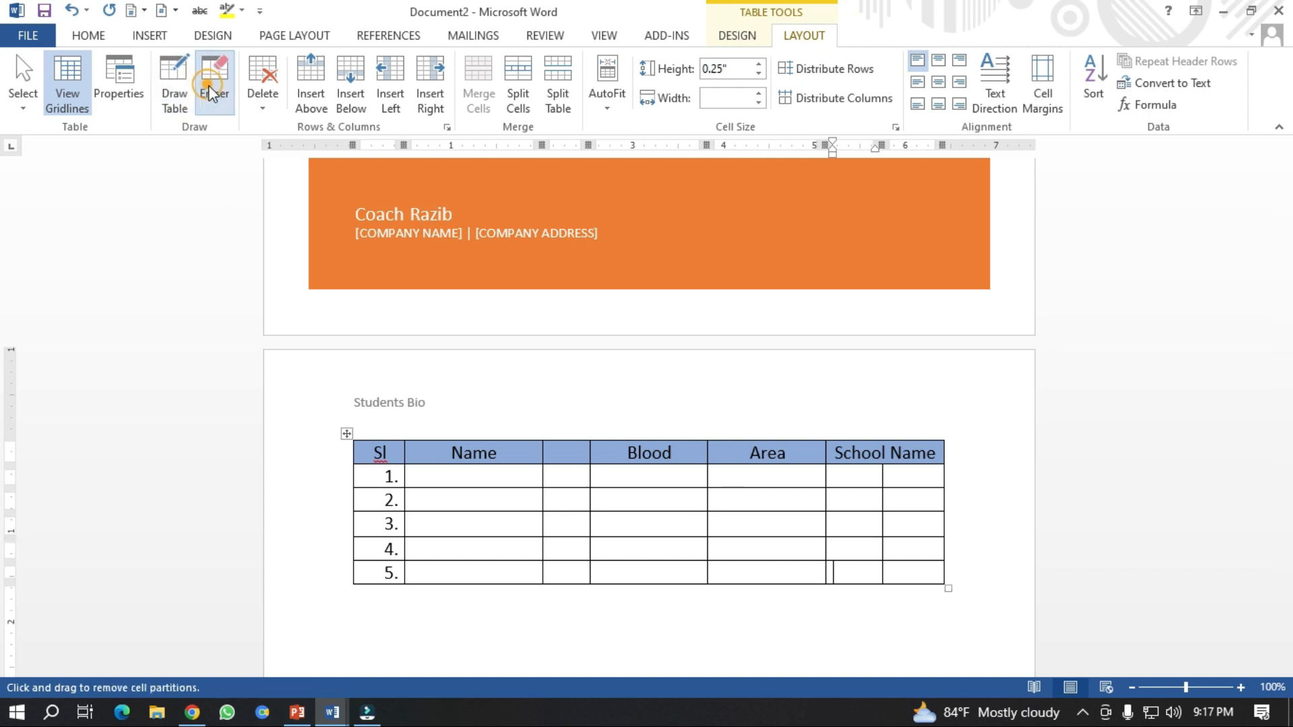
left_click_drag(908, 480, 917, 563)
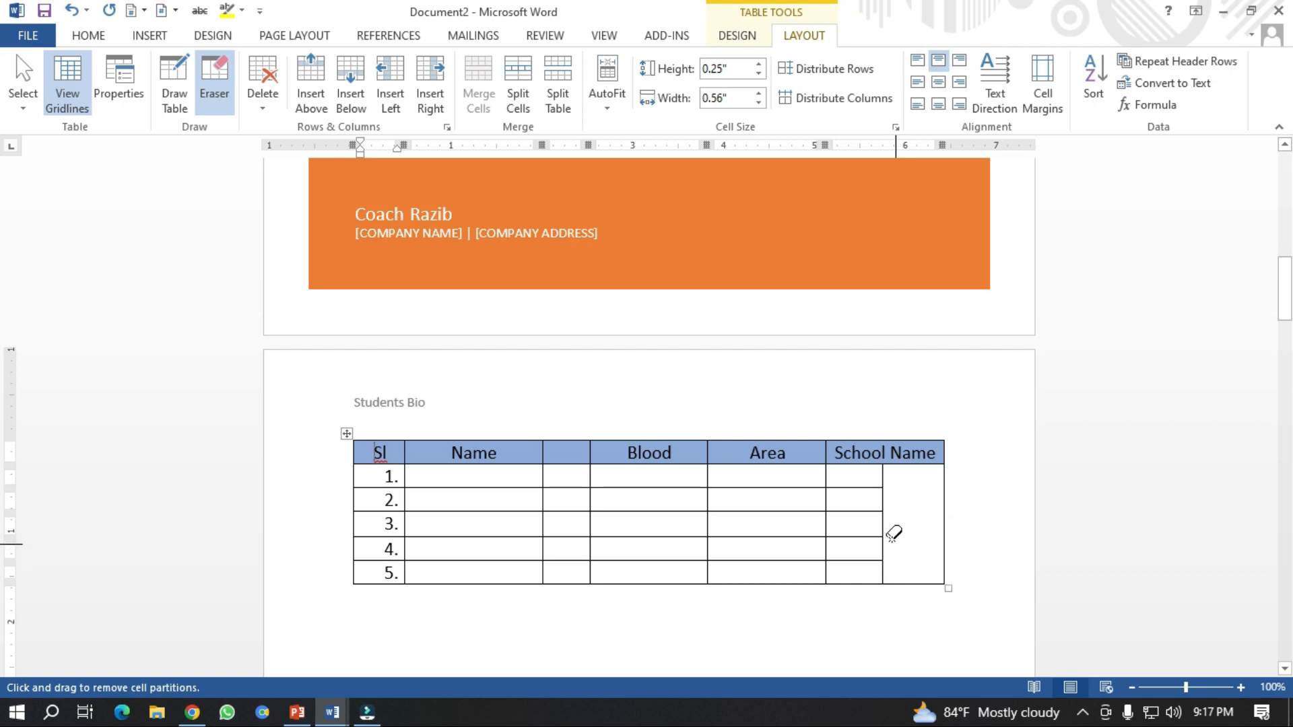
mouse_move(860, 480)
left_mouse_down()
mouse_move(863, 572)
mouse_move(894, 529)
left_mouse_up()
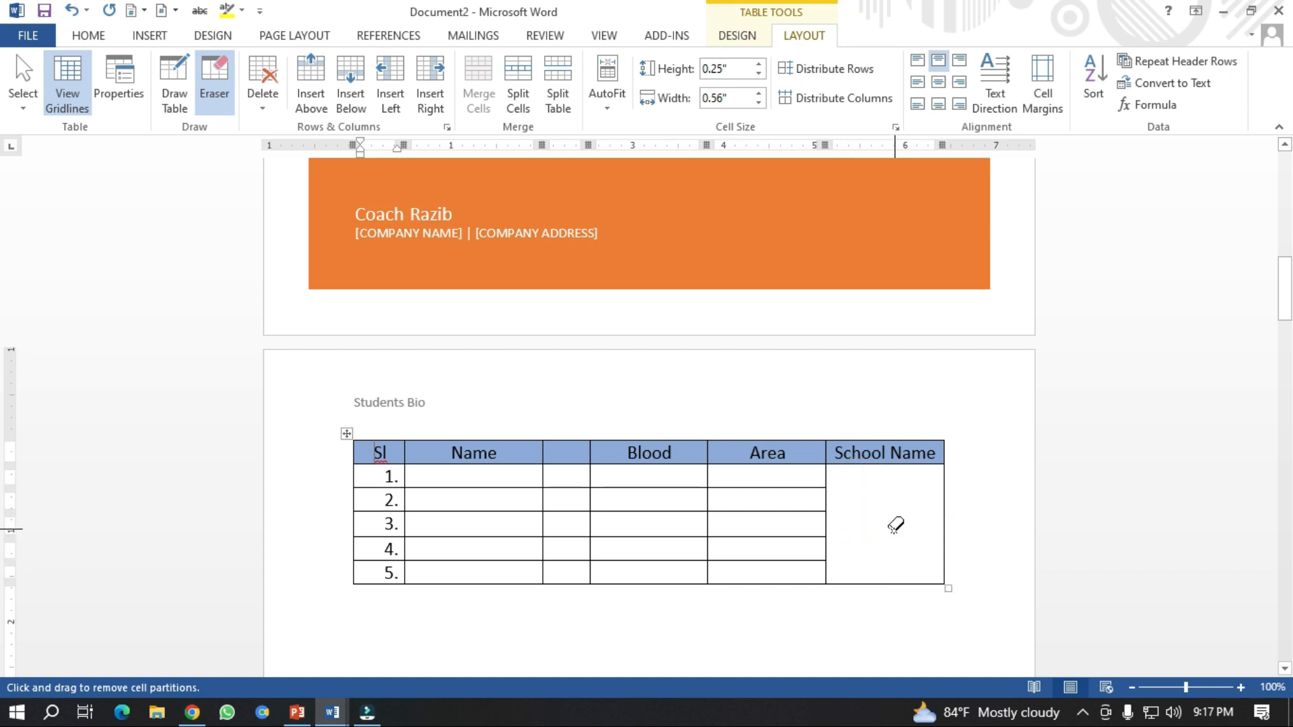
left_click(766, 528)
left_click(648, 529)
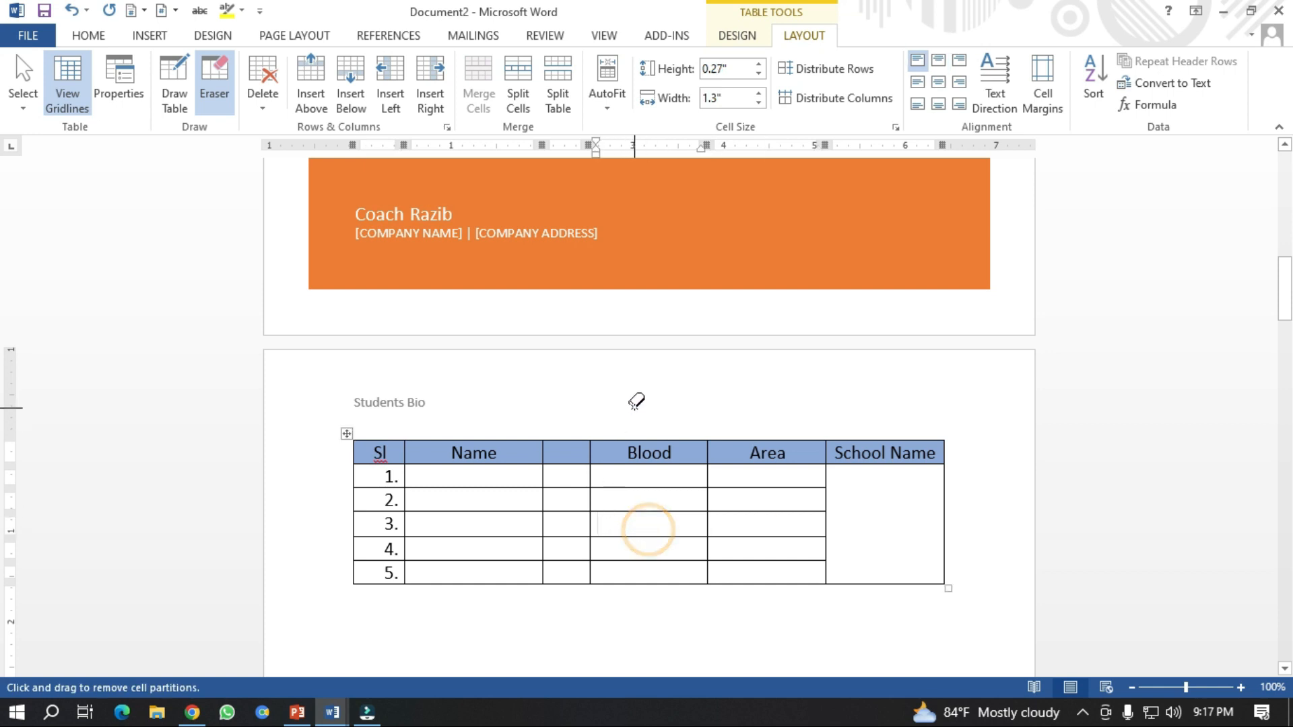
left_click(635, 406)
left_click(648, 537)
left_click(650, 557)
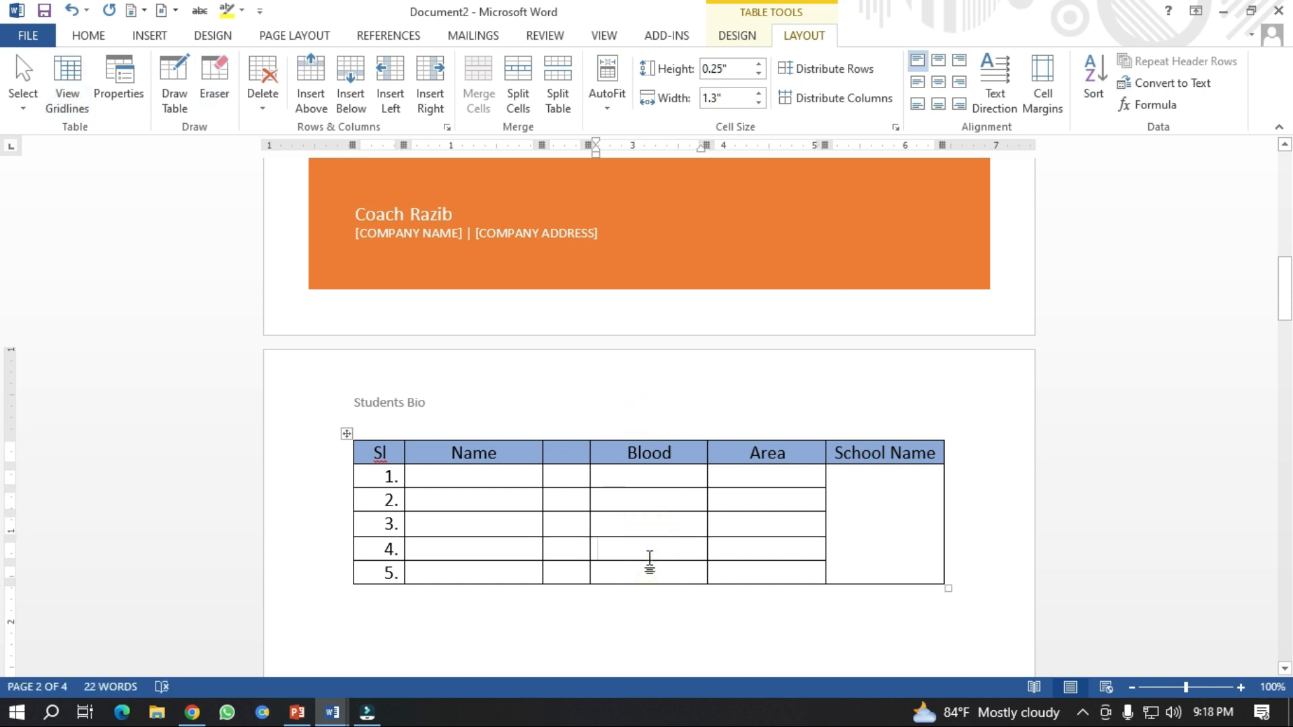
- Insert the "Create-Amazon-Affiliate-Link" picture from the Desktop folder below the table
scroll(650, 559, "down", 3)
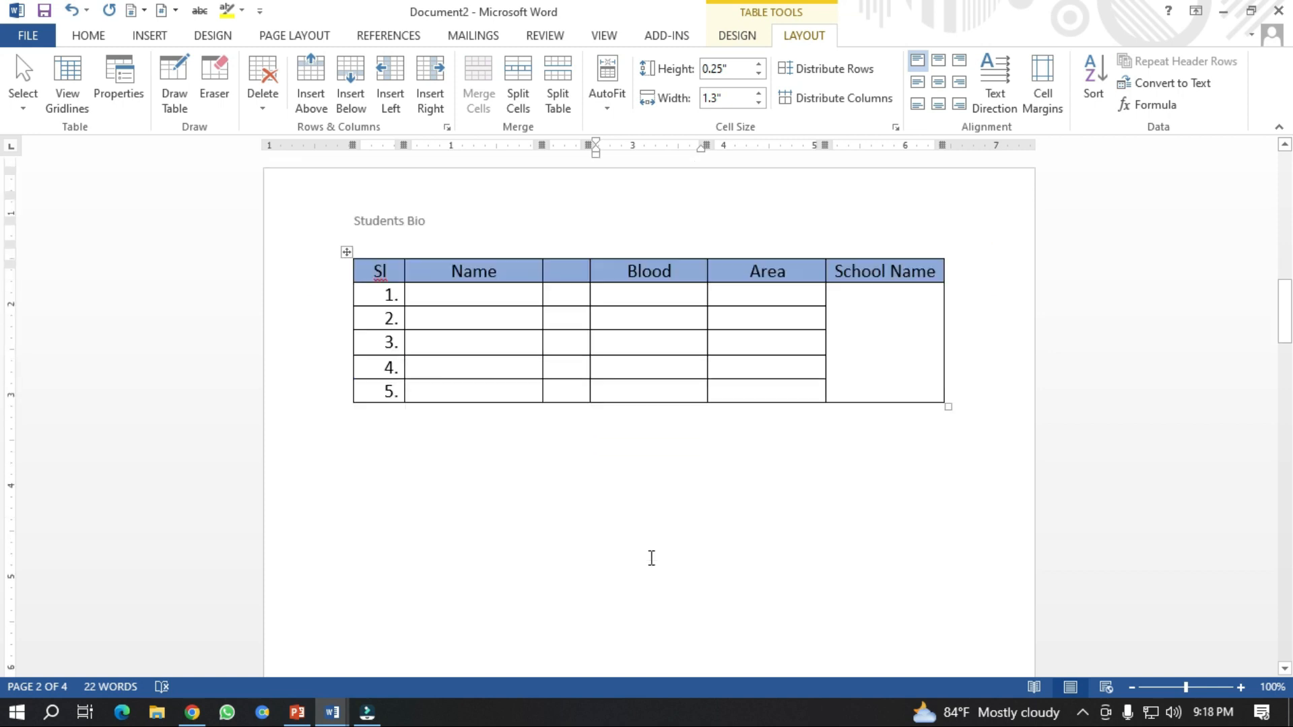
scroll(649, 557, "up", 2)
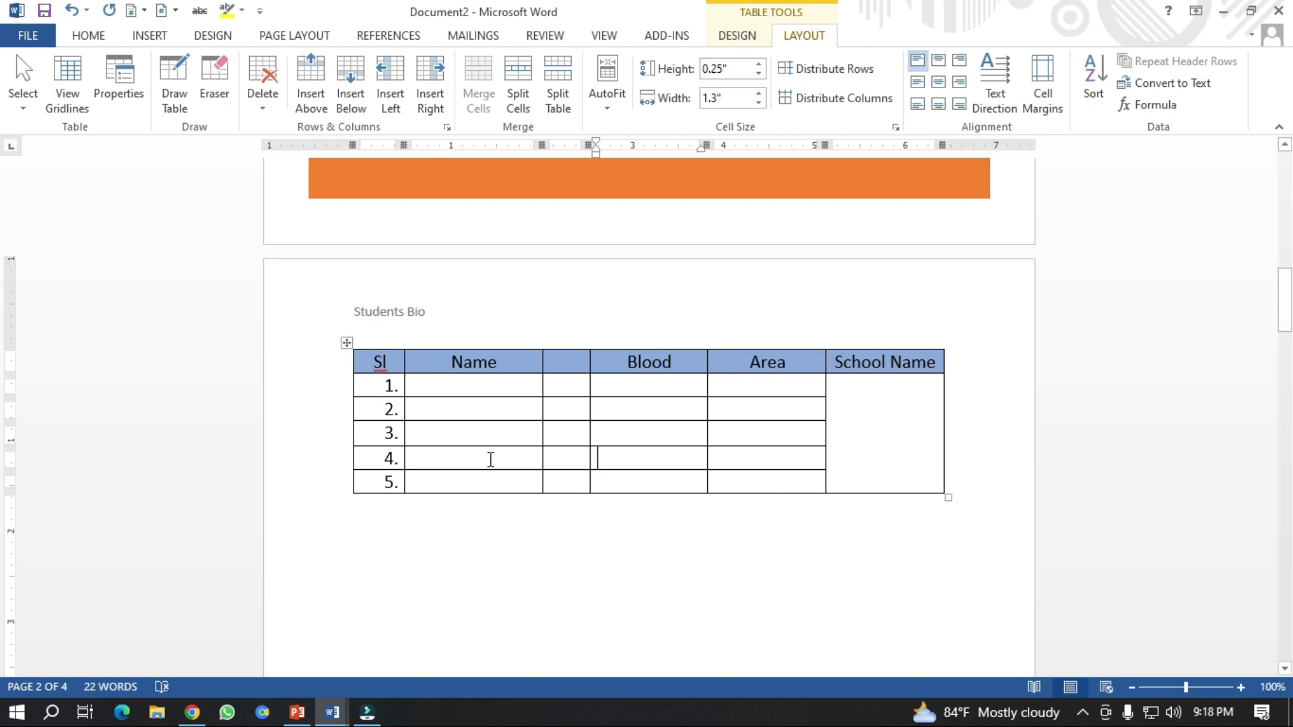
left_click(151, 38)
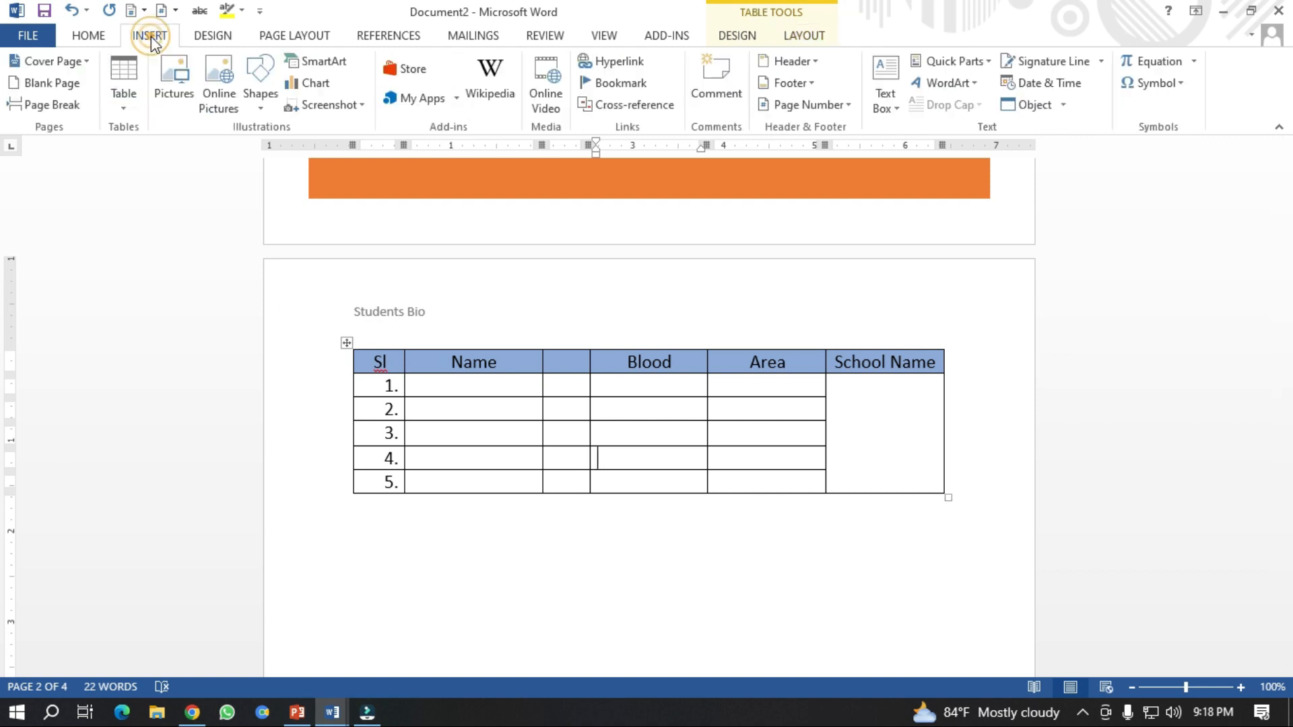
left_click(577, 557)
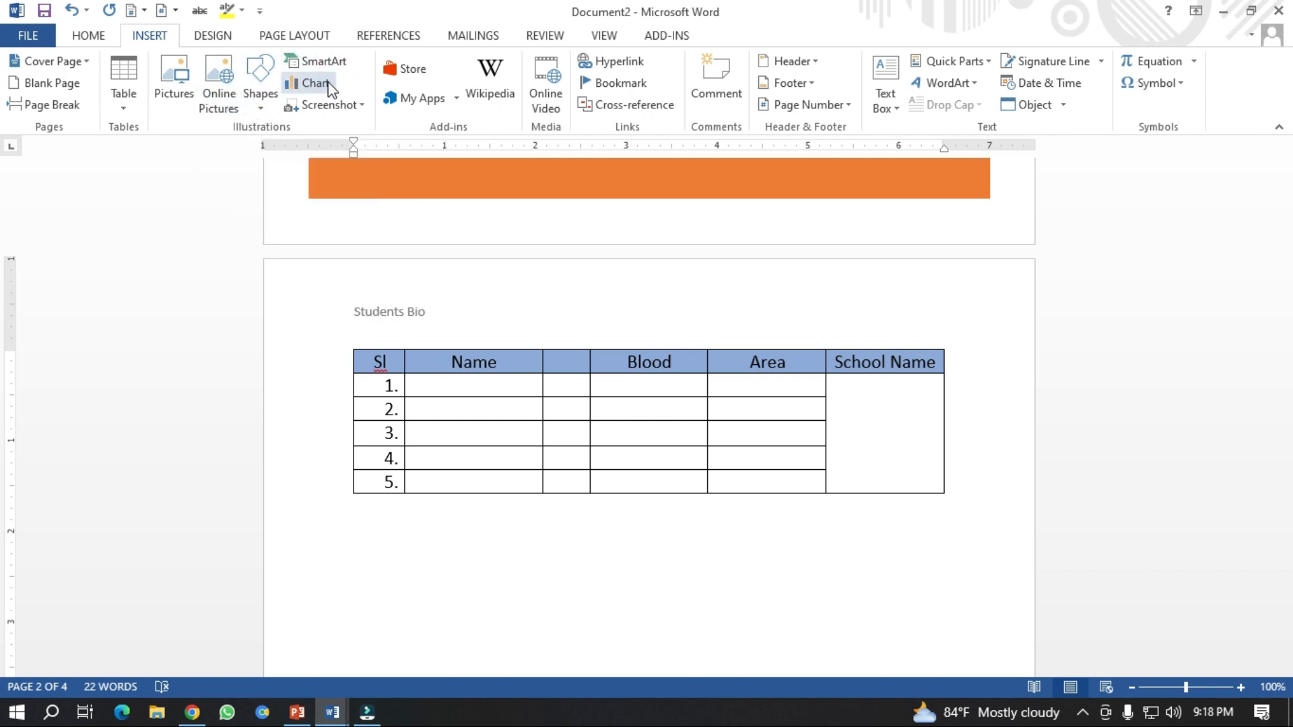
left_click(175, 84)
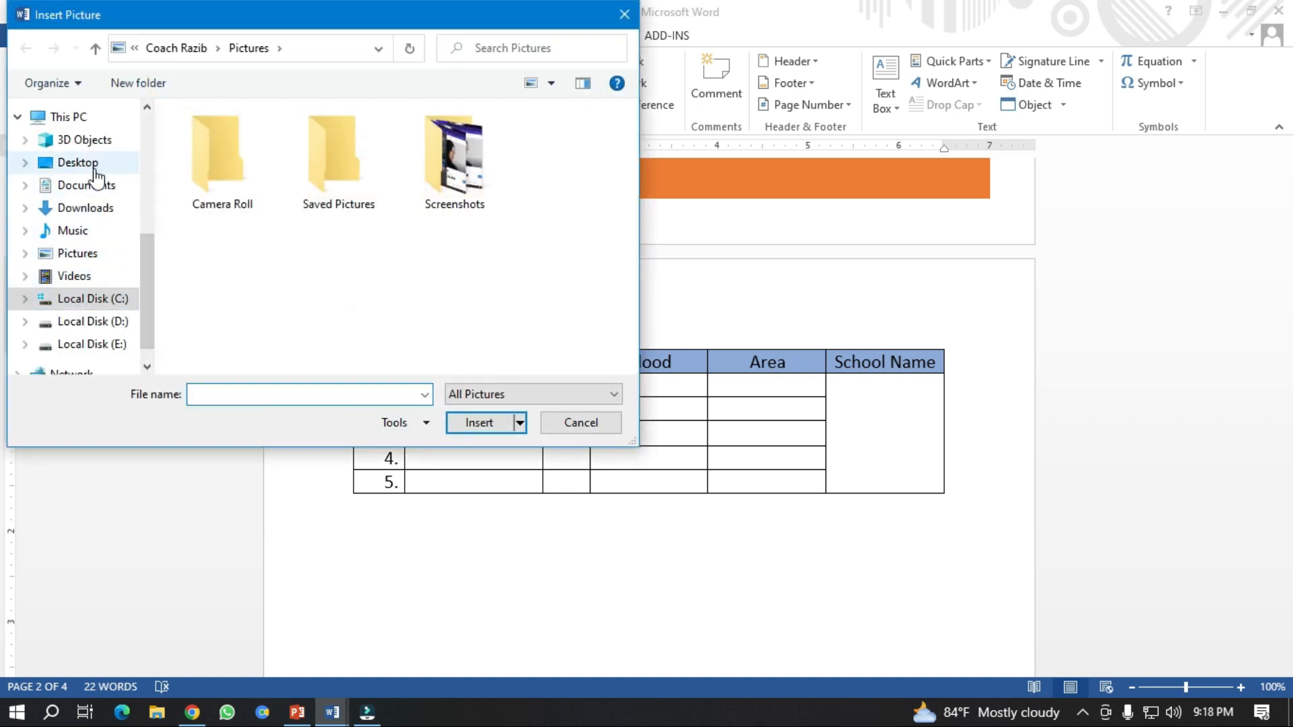
left_click(67, 163)
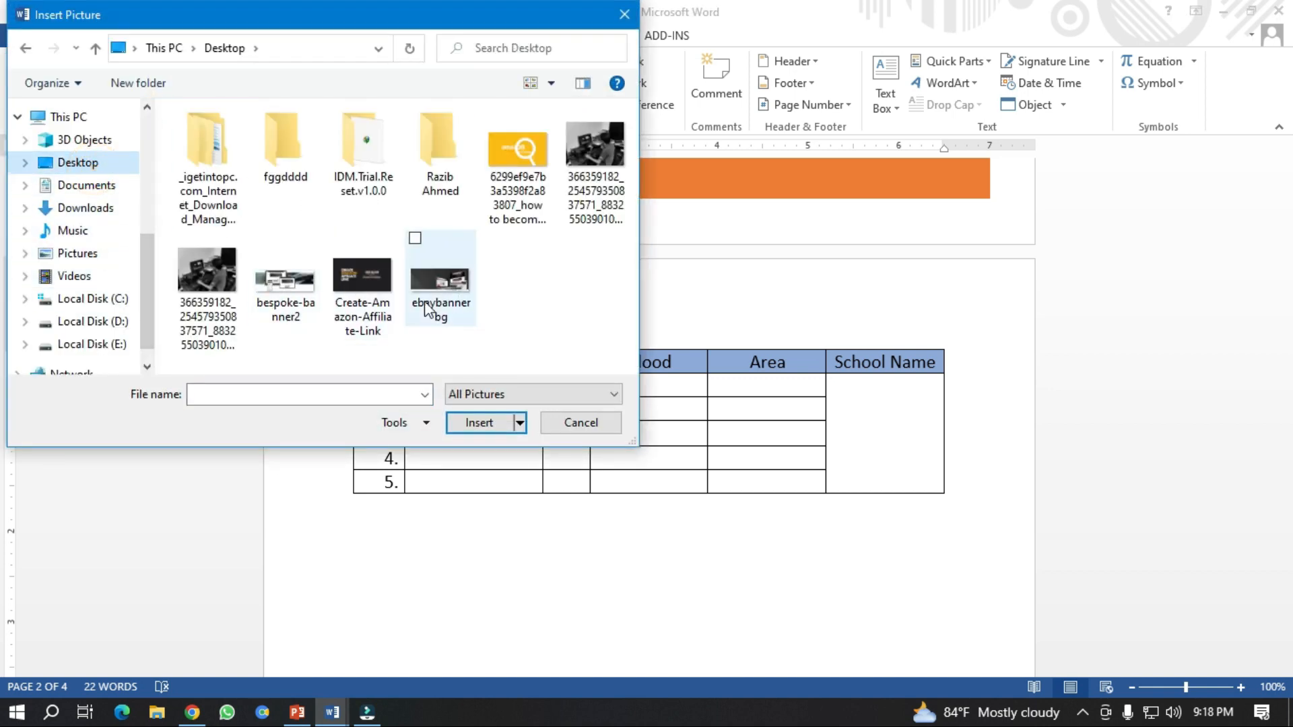
left_click(373, 287)
left_click(498, 423)
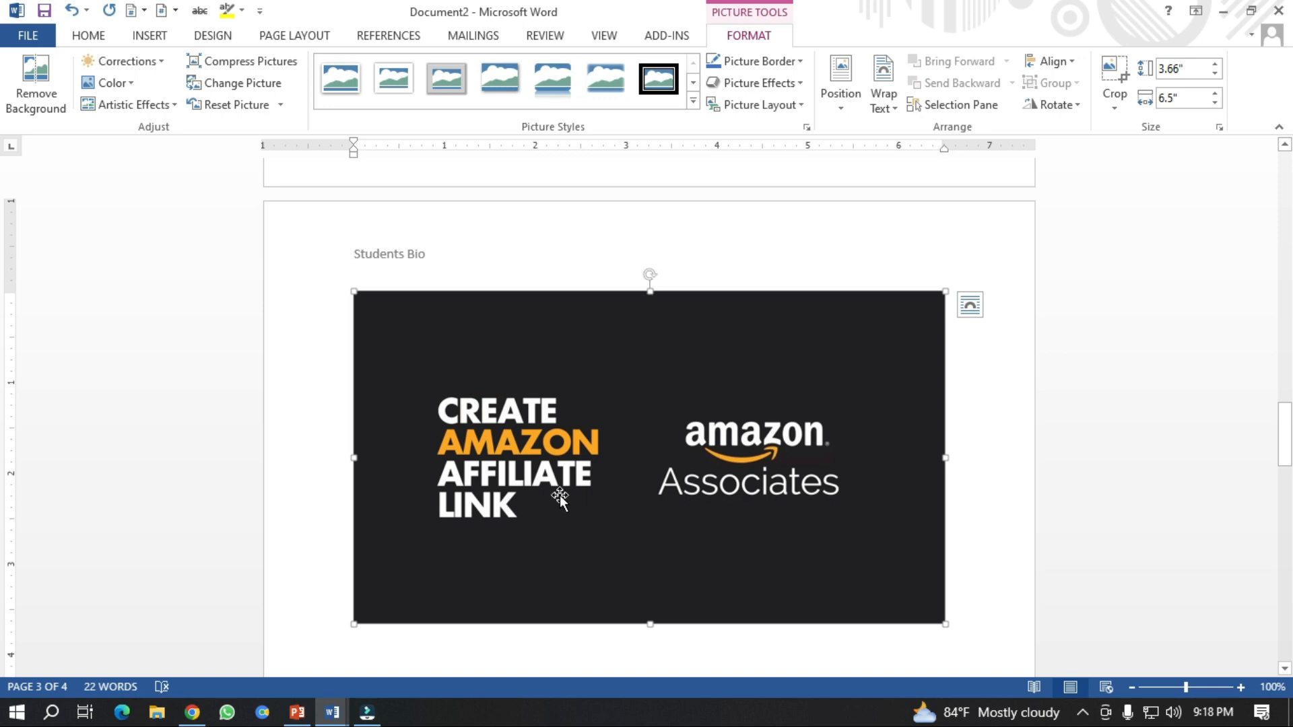
left_click(719, 243)
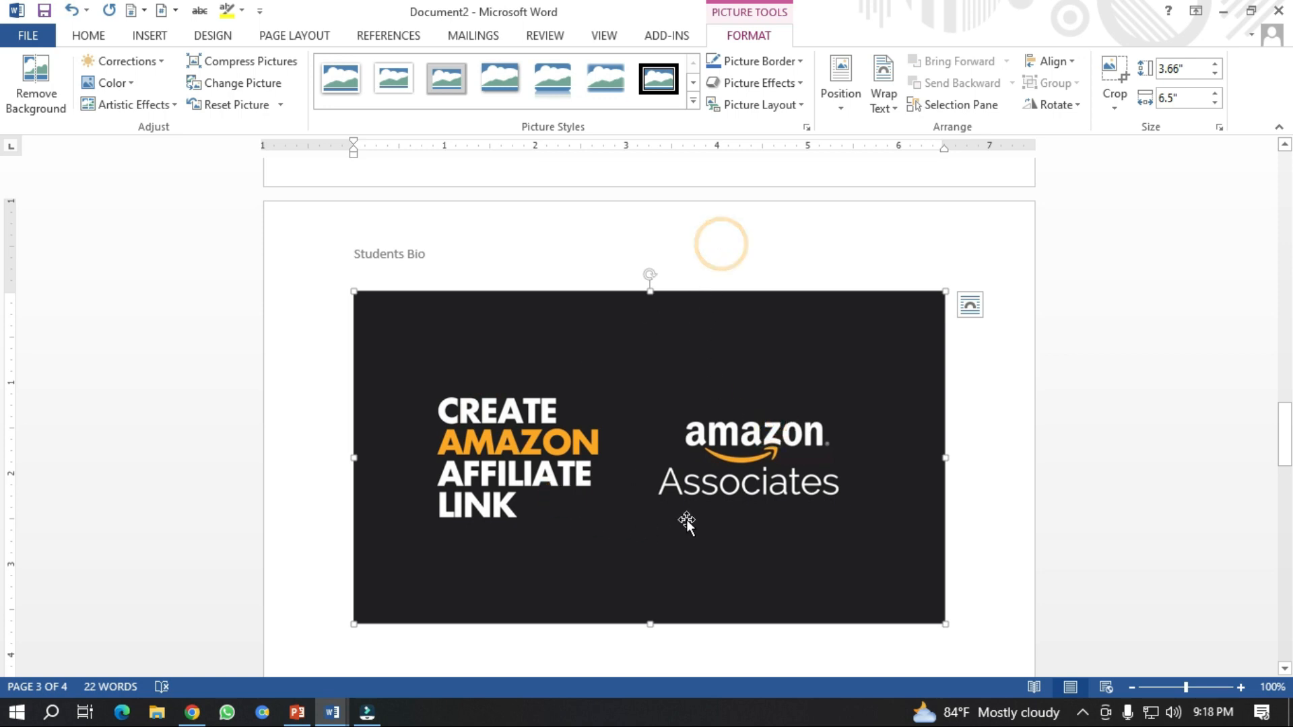